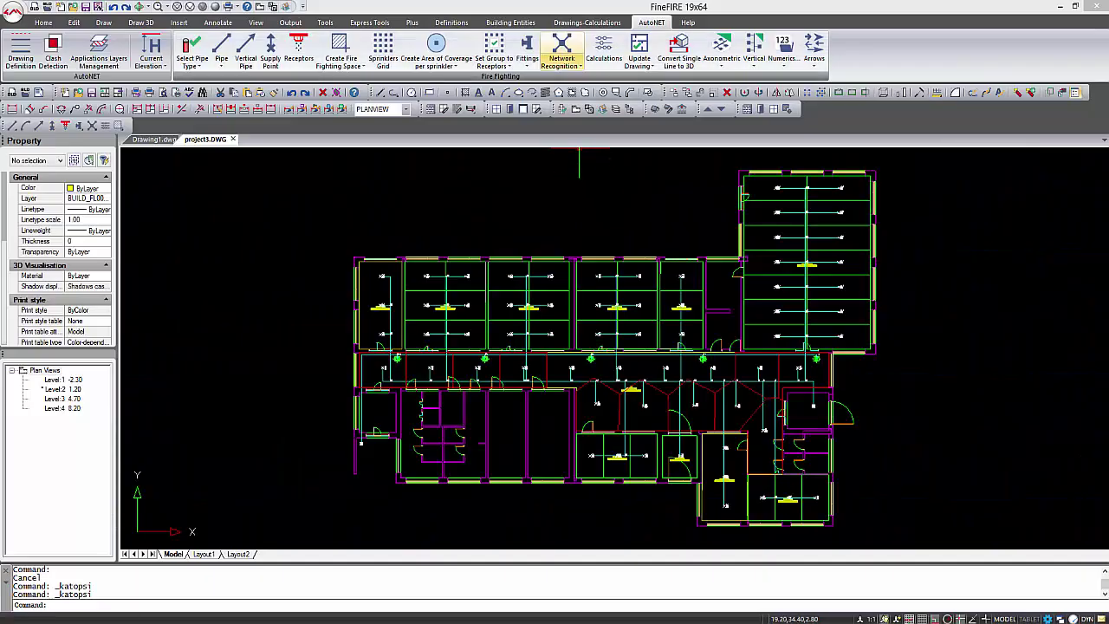
# - Run Network Recognition on the sprinkler layout: 63 symbols, 186 pipes and 124 connections
pyautogui.click(561, 48)
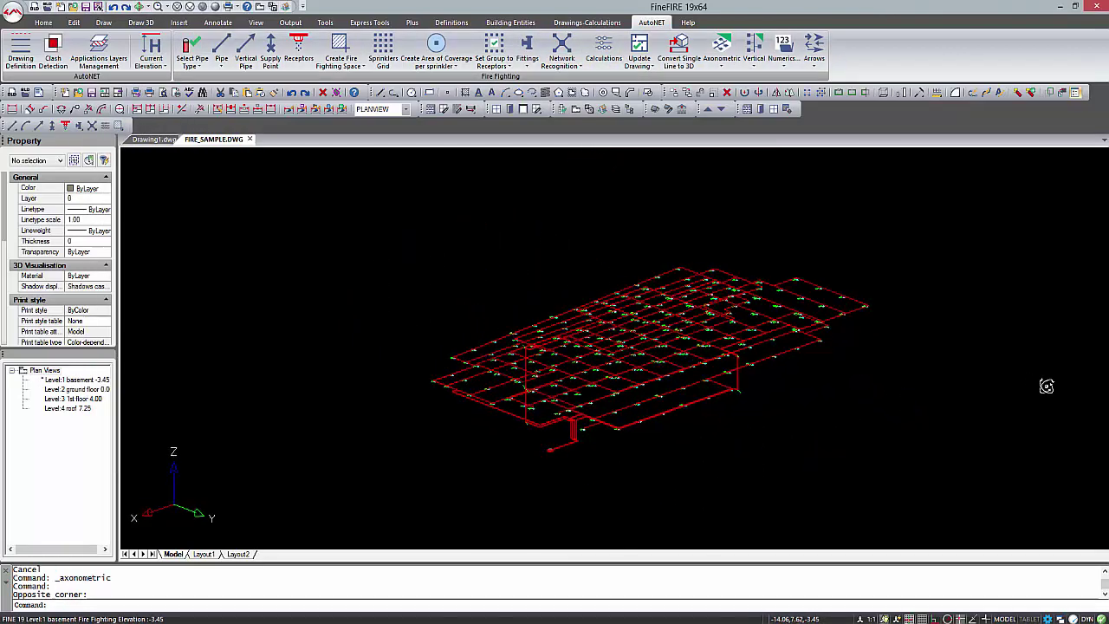
# - Orbit and zoom the 3D pipe model to a flatter angle showing every pipe level
pyautogui.keyDown('shift'); pyautogui.moveTo(1047, 386); pyautogui.dragTo(1074, 385, button='middle'); pyautogui.keyUp('shift')
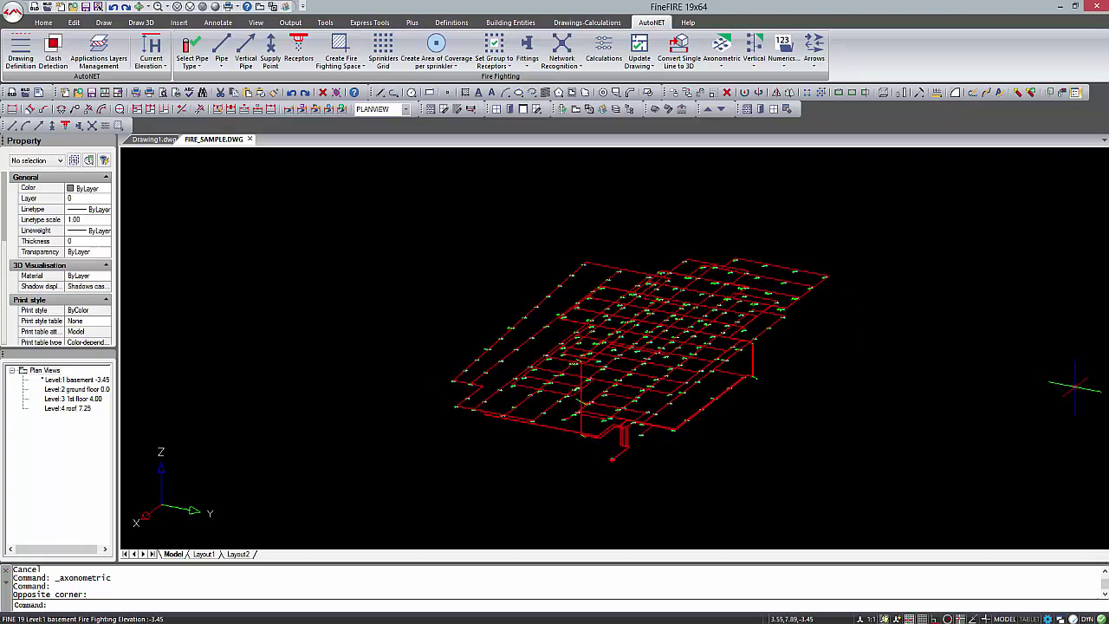
pyautogui.scroll(4, 628, 429)
pyautogui.scroll(4, 631, 421)
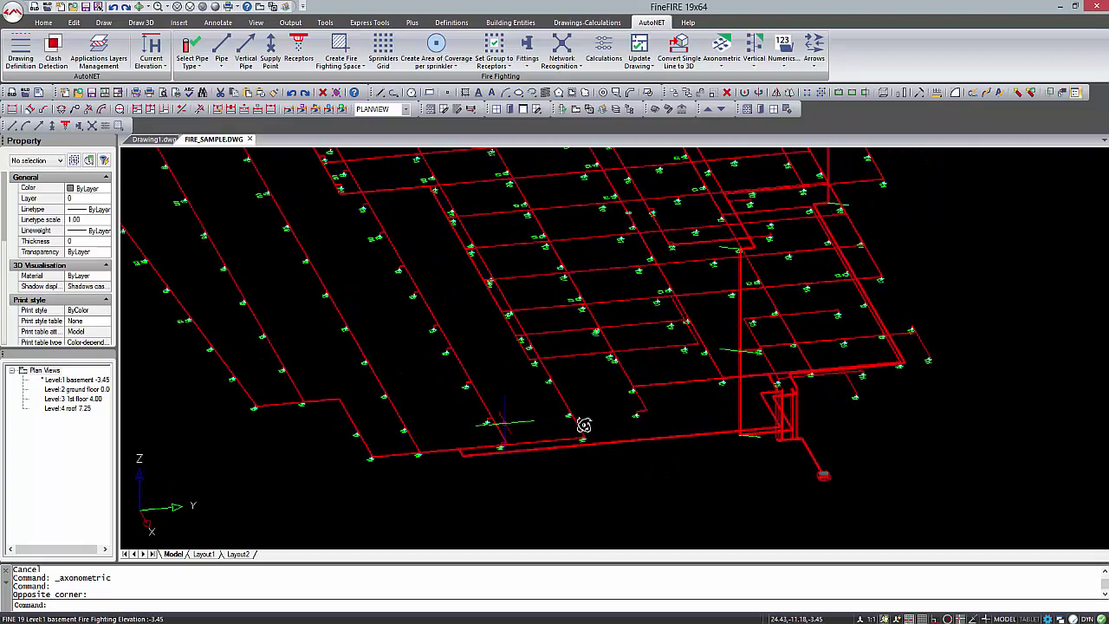
pyautogui.keyDown('shift'); pyautogui.moveTo(630, 419); pyautogui.dragTo(668, 396, button='middle'); pyautogui.keyUp('shift')
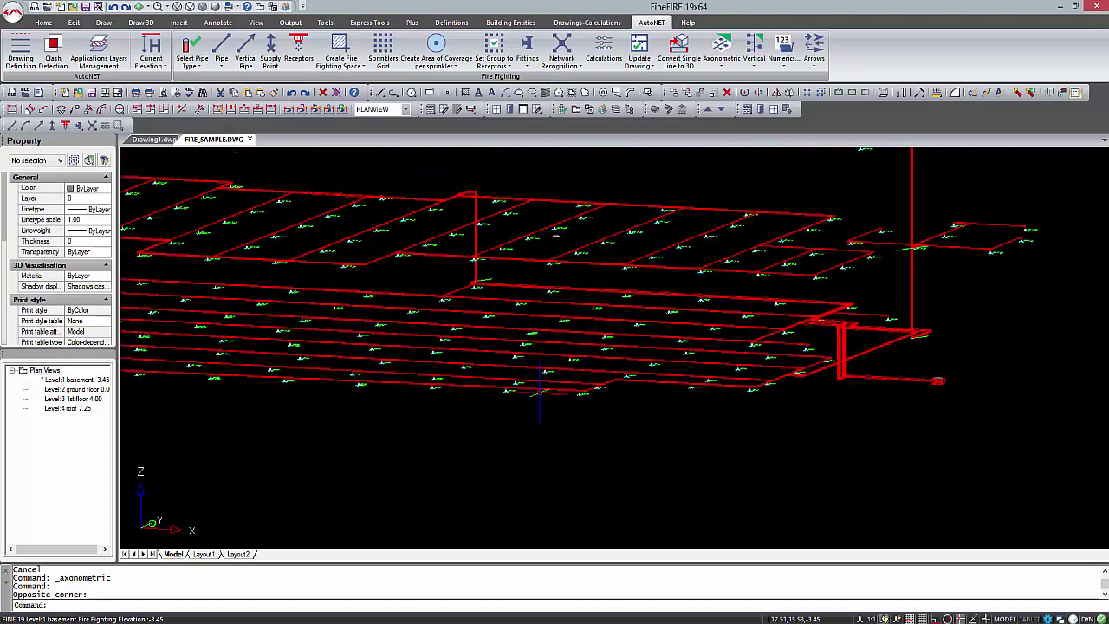
pyautogui.scroll(4, 508, 398)
pyautogui.scroll(2, 507, 397)
pyautogui.scroll(-6, 508, 398)
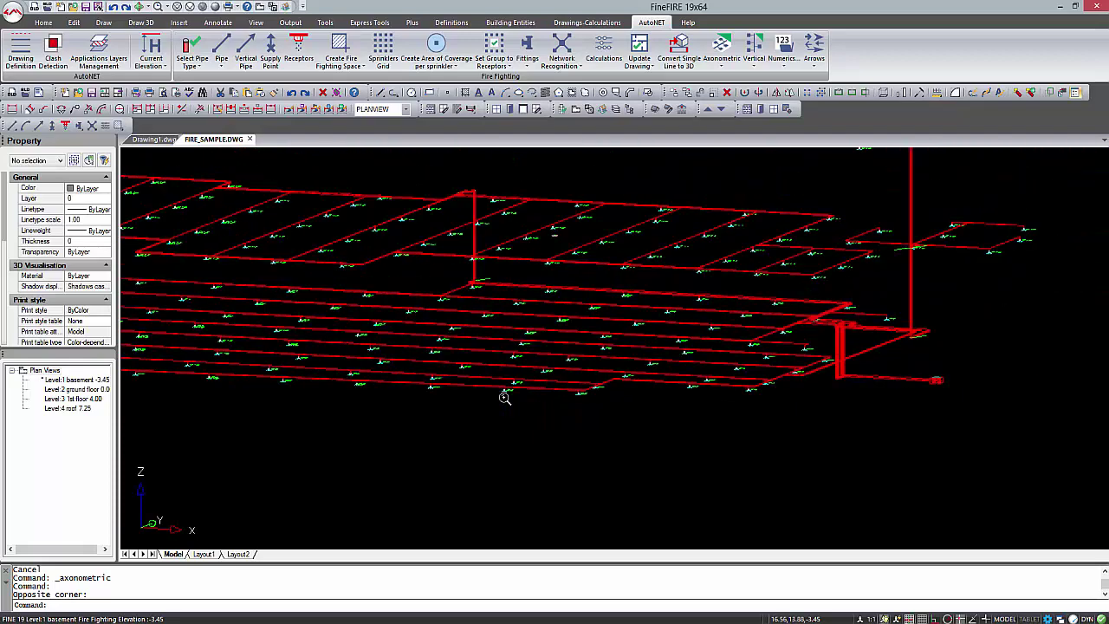
# - Run the network calculations and review the Calculation Sheet and fire pump results
pyautogui.click(601, 50)
pyautogui.click(419, 216)
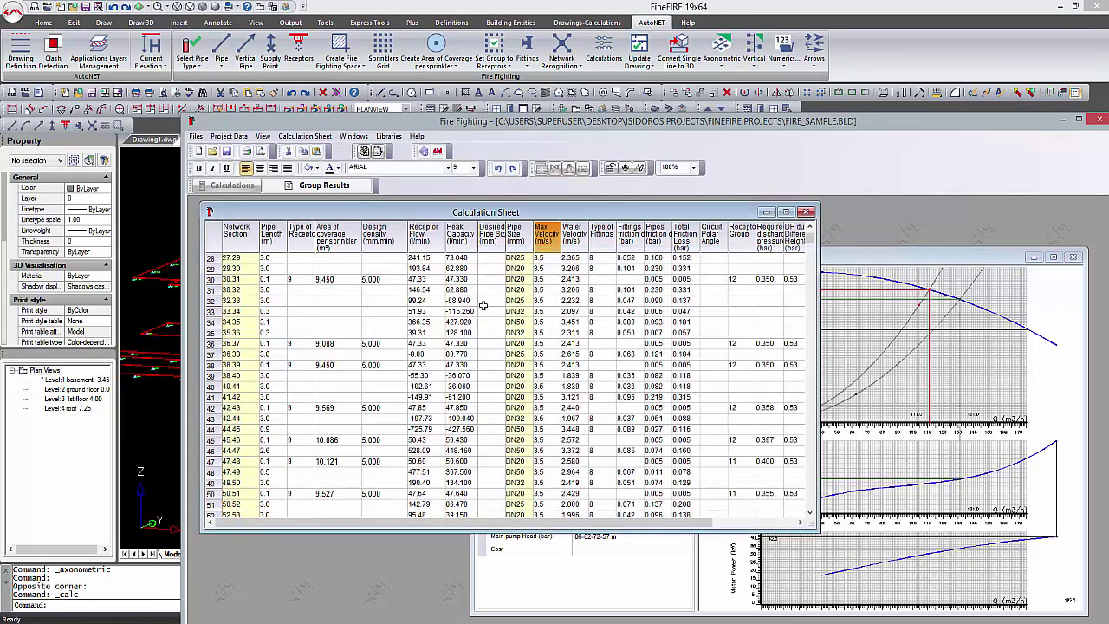
pyautogui.scroll(-8, 476, 344)
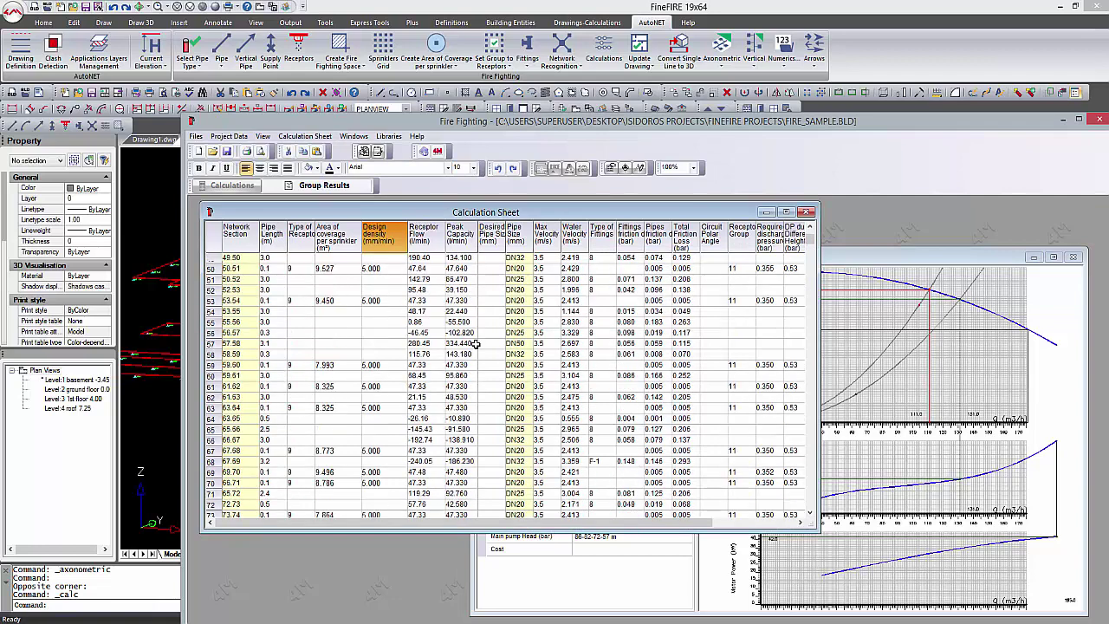
pyautogui.click(981, 258)
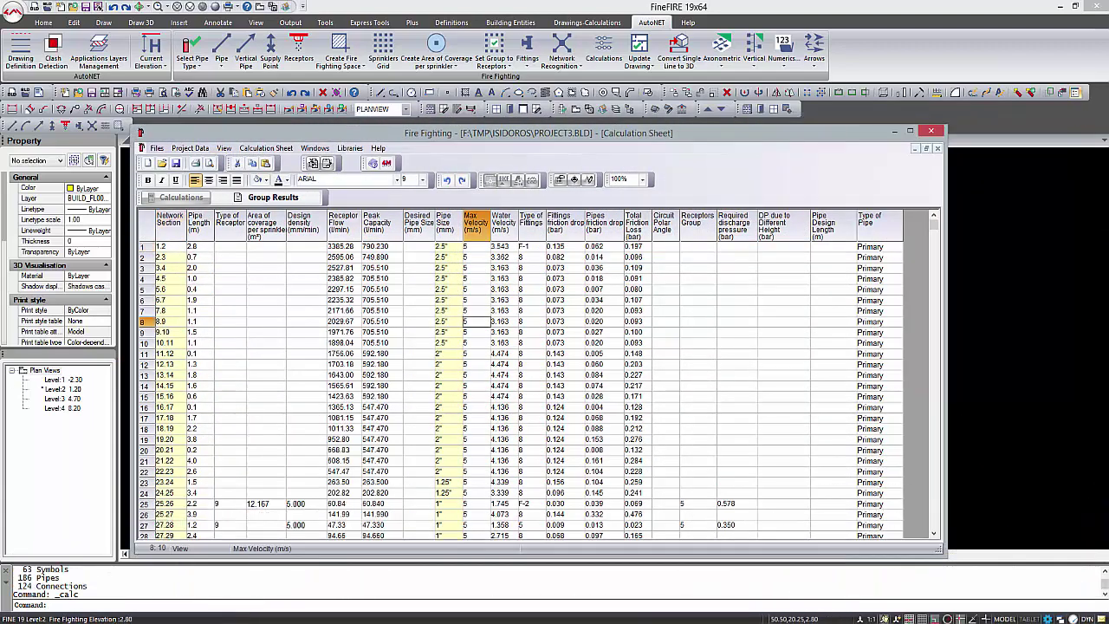
pyautogui.scroll(-16, 520, 390)
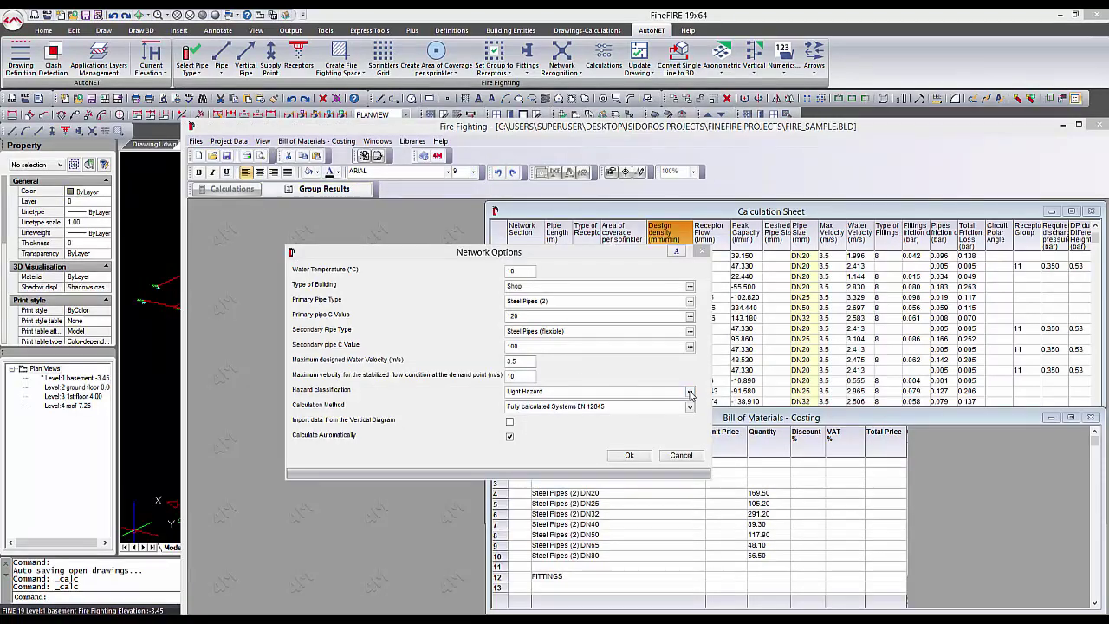
# - Set the hazard classification to Ordinary Hazard and browse the Calculation Method options
pyautogui.click(689, 391)
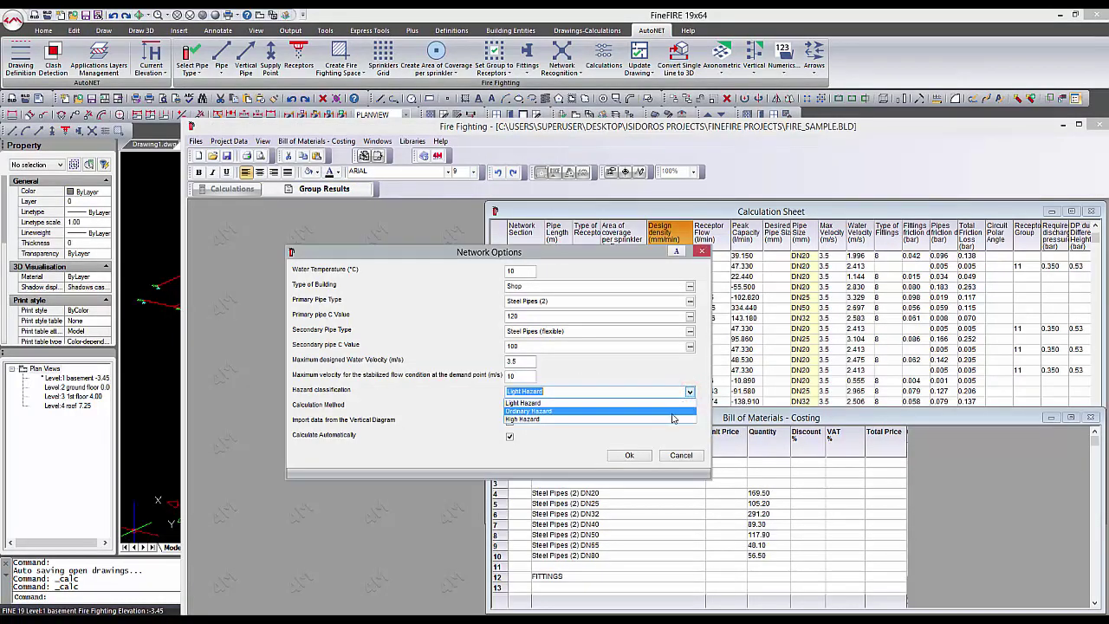
pyautogui.click(673, 413)
pyautogui.click(689, 409)
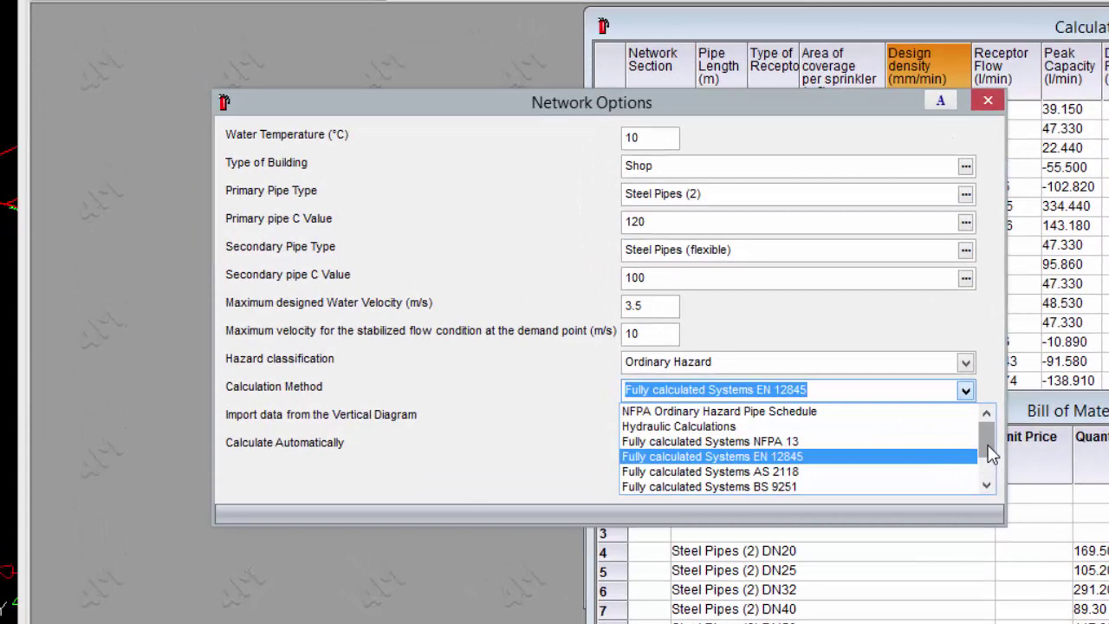
pyautogui.moveTo(988, 442); pyautogui.dragTo(988, 459)
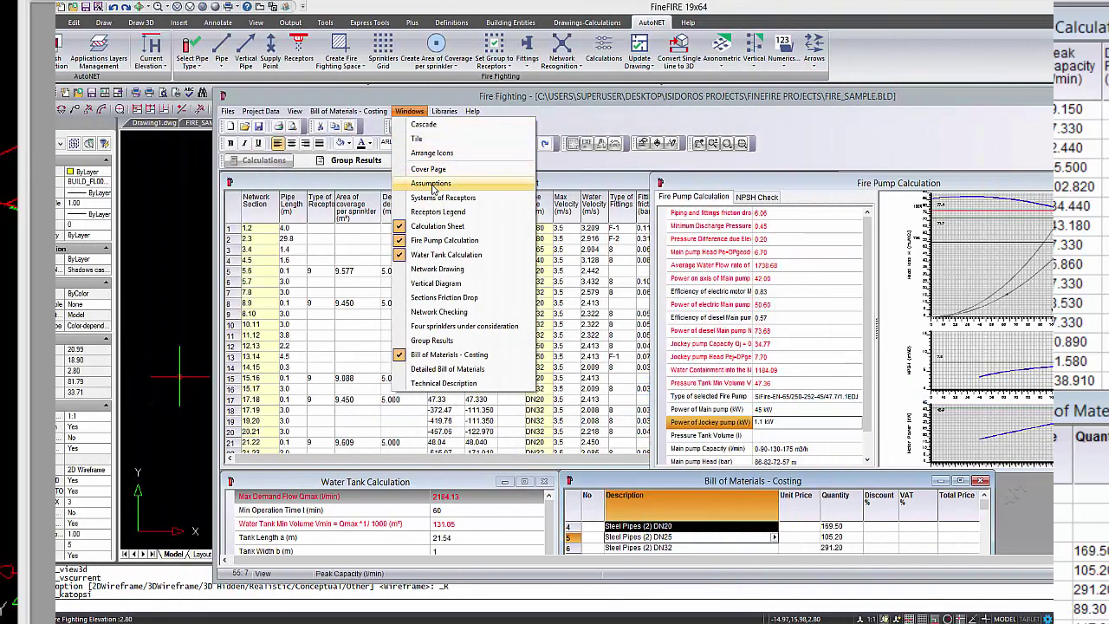
# - Review the Assumptions and Technical Description reports, then close Technical Description
pyautogui.click(433, 186)
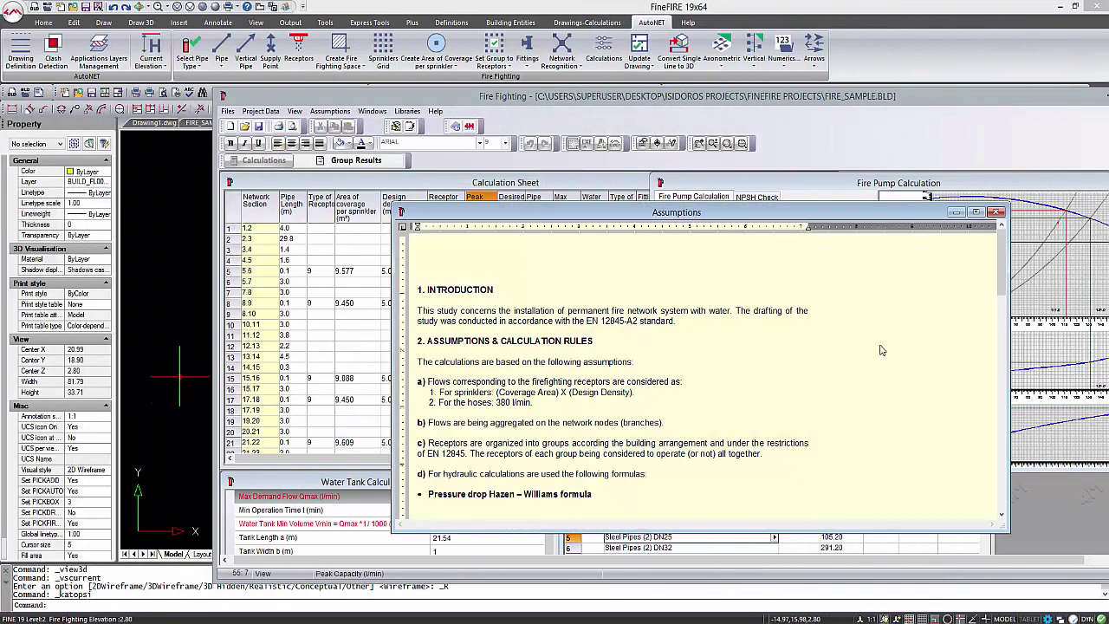
pyautogui.scroll(-12, 881, 350)
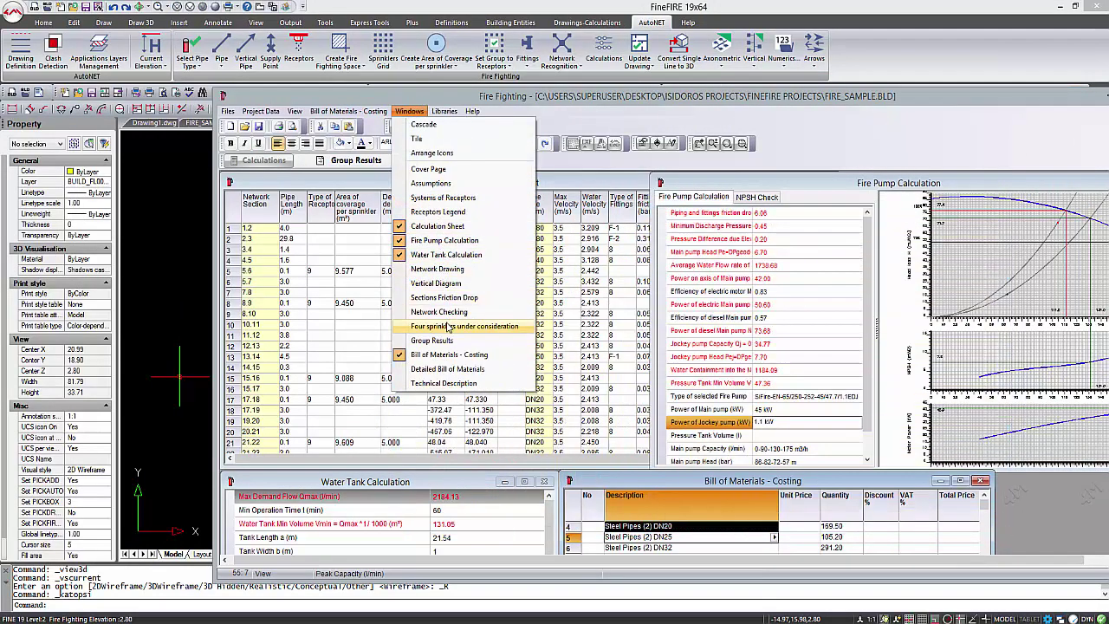
pyautogui.click(444, 383)
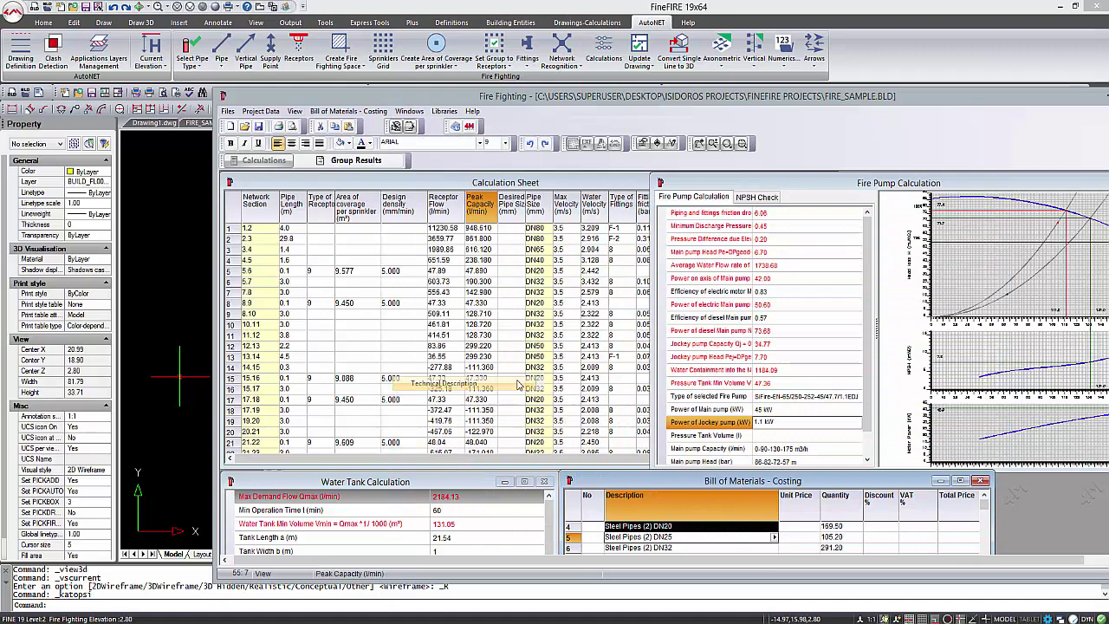
pyautogui.scroll(-15, 783, 344)
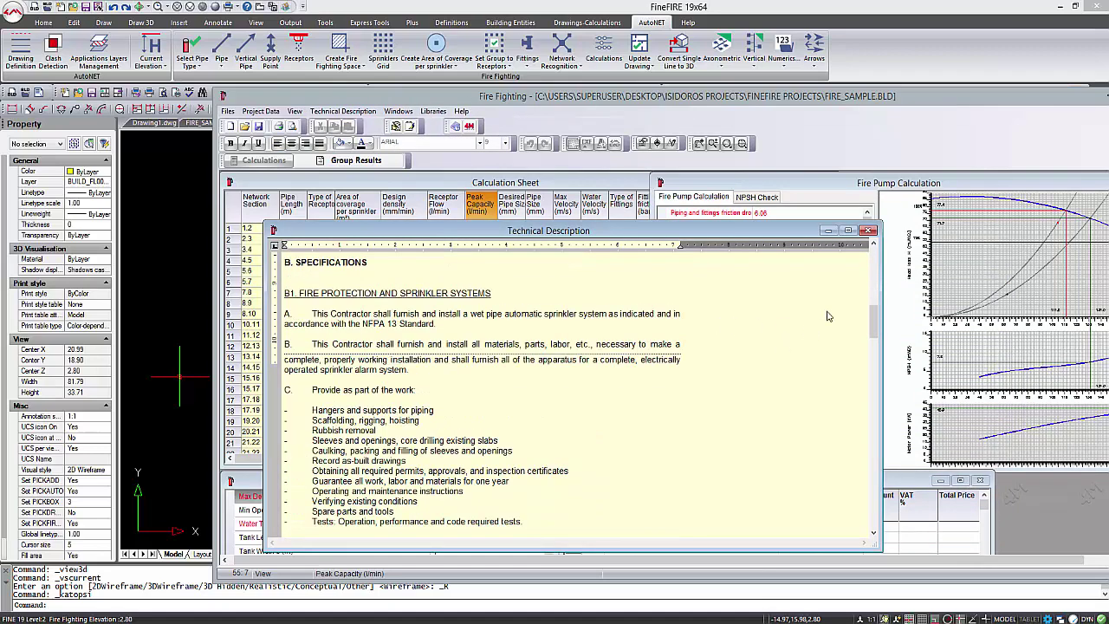
pyautogui.scroll(-5, 855, 274)
pyautogui.click(869, 229)
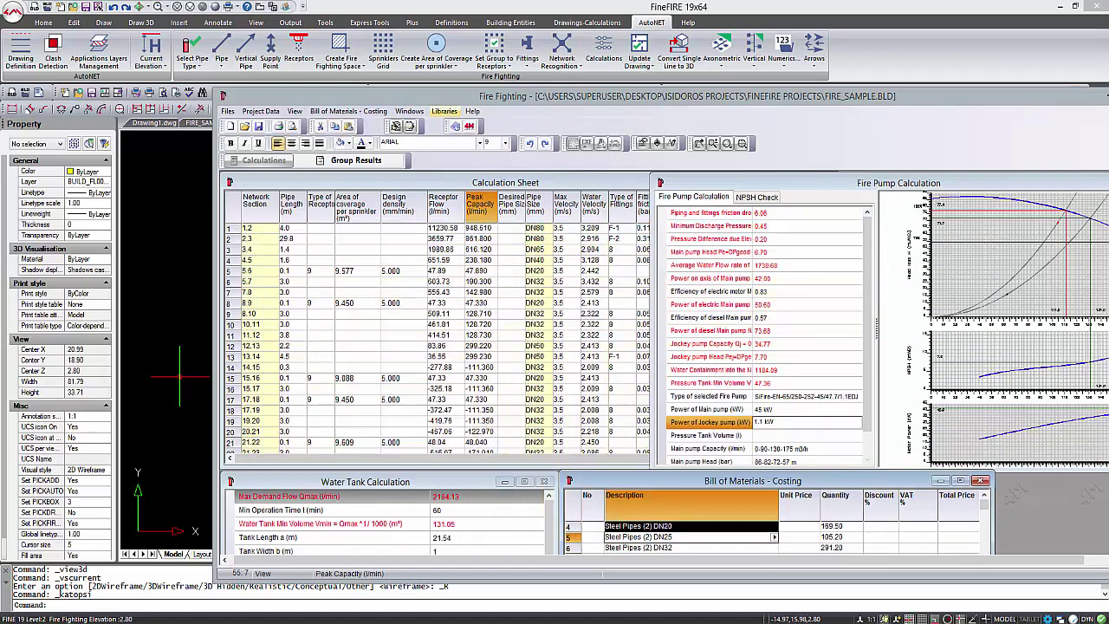
# - Review the Sections Friction Drop report and close it
pyautogui.click(409, 111)
pyautogui.click(443, 297)
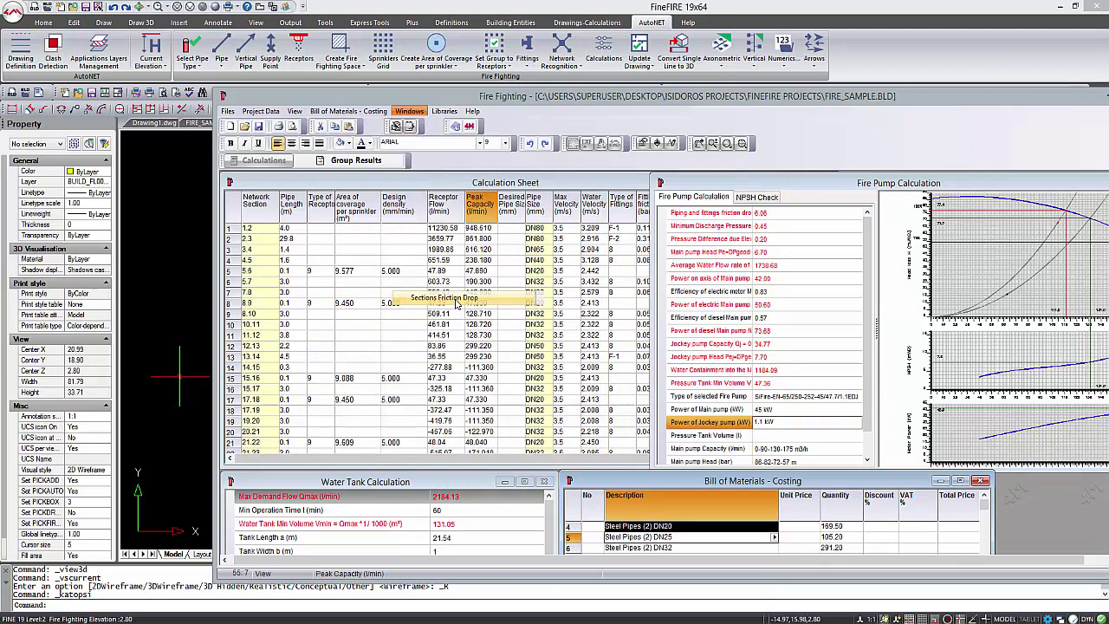
pyautogui.scroll(-20, 615, 327)
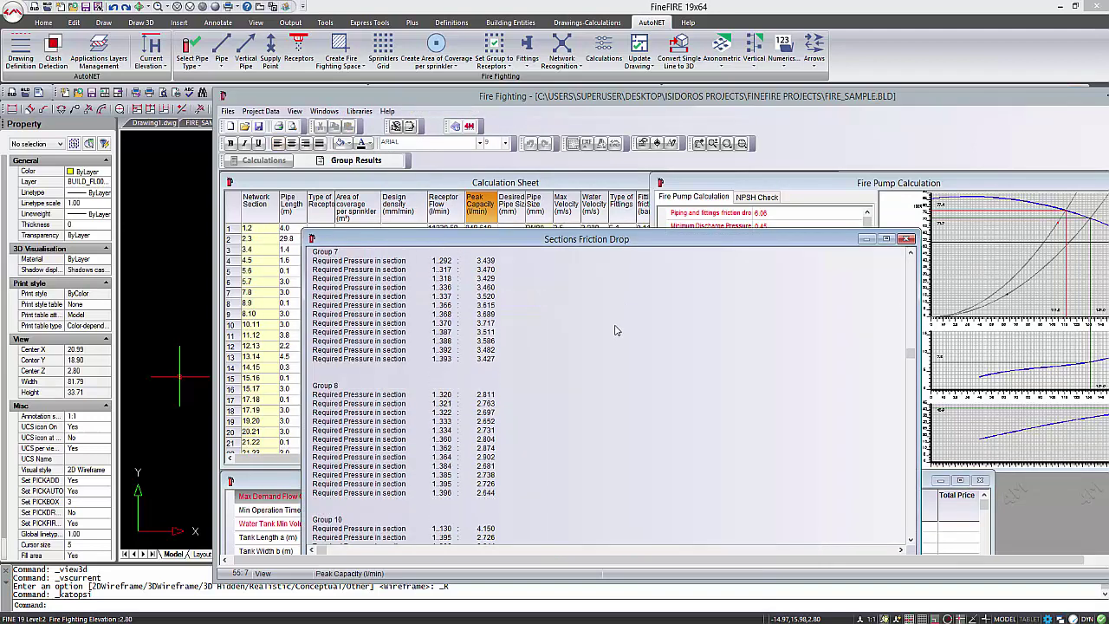
pyautogui.scroll(-10, 853, 282)
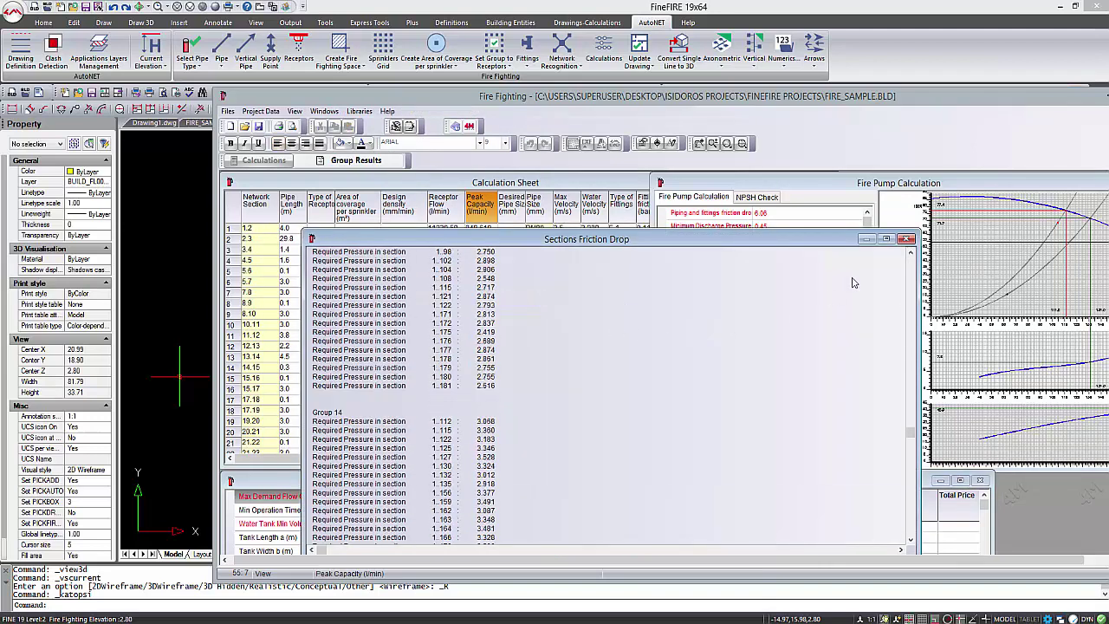
pyautogui.click(906, 239)
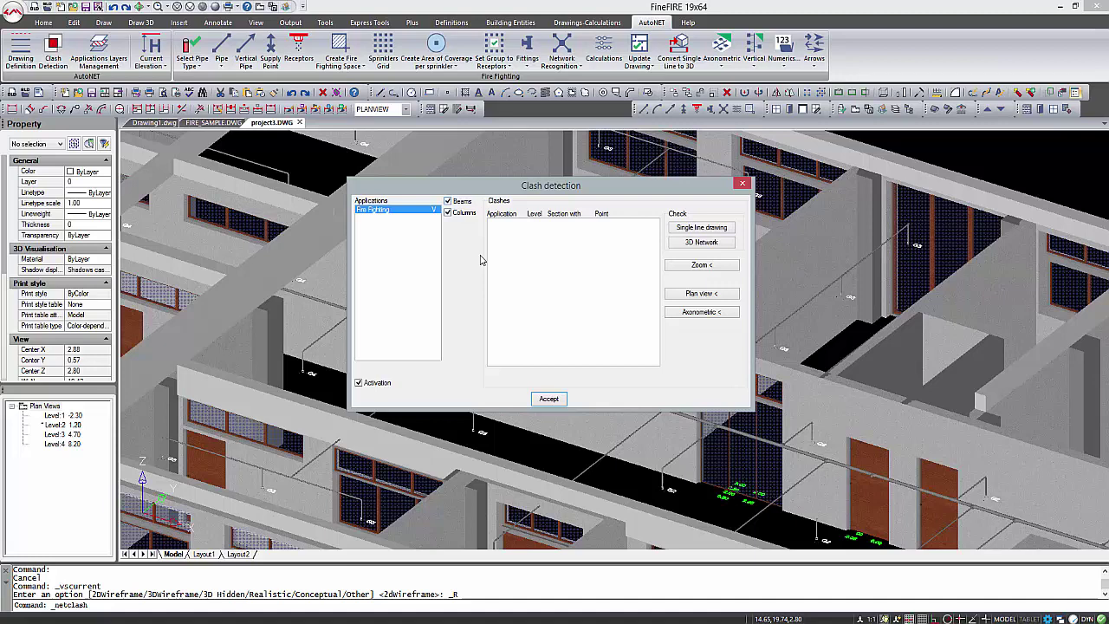
# - Check the 3D network against beams and columns and zoom to the second pipe-beam clash
pyautogui.click(695, 242)
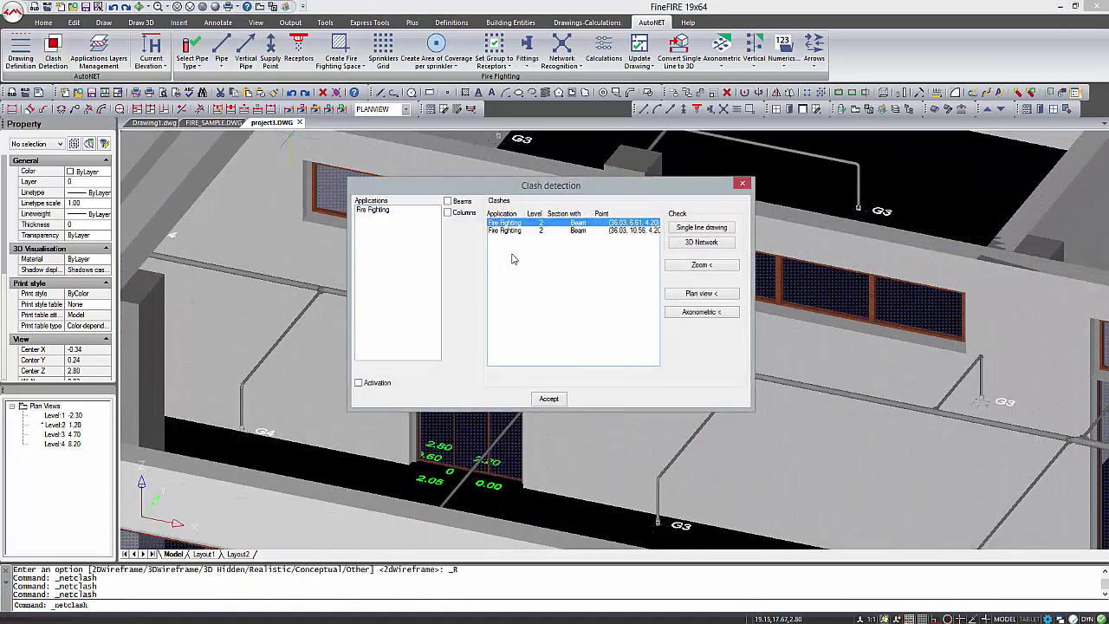
pyautogui.click(615, 232)
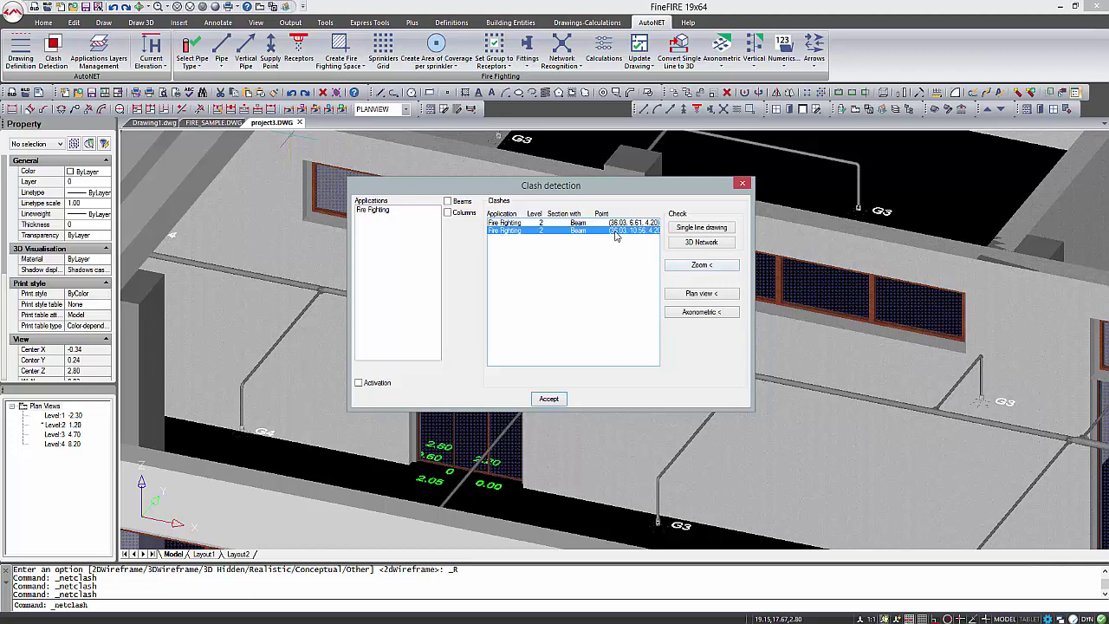
pyautogui.click(700, 265)
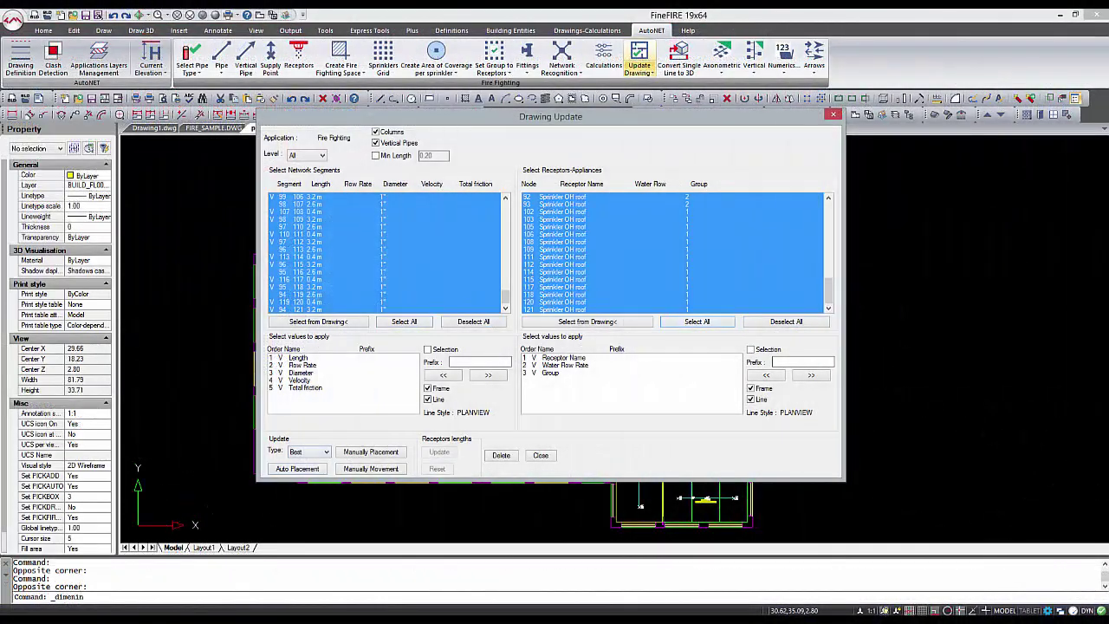
# - Confirm the drawing update for all network segments and sprinkler receptors
pyautogui.press('Return')
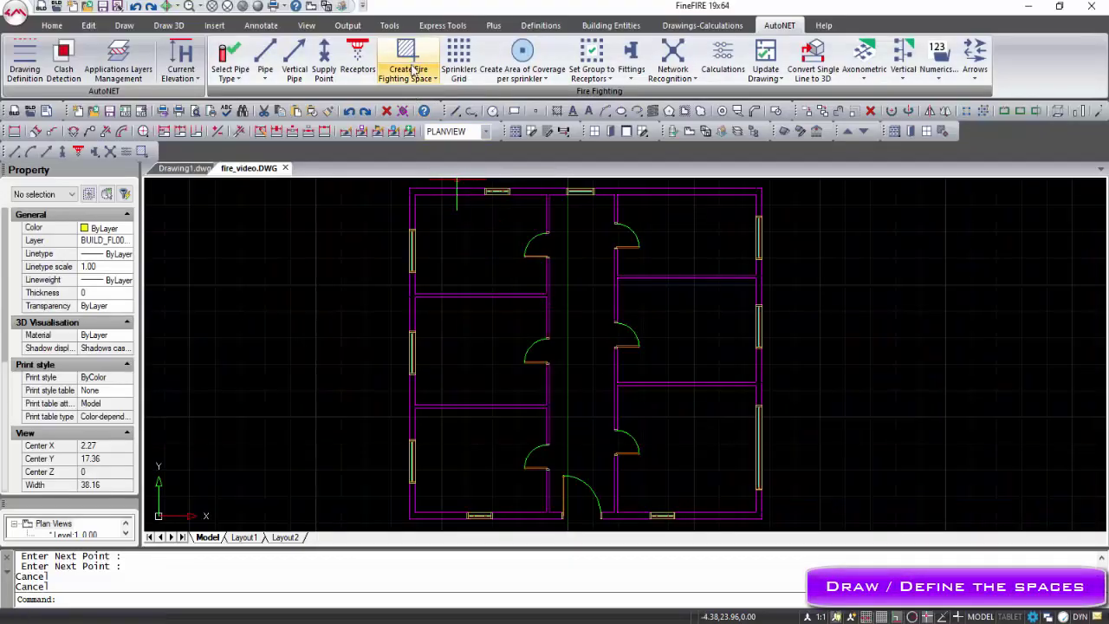
# - Start a new fire fighting space with hazard class OH
pyautogui.click(414, 69)
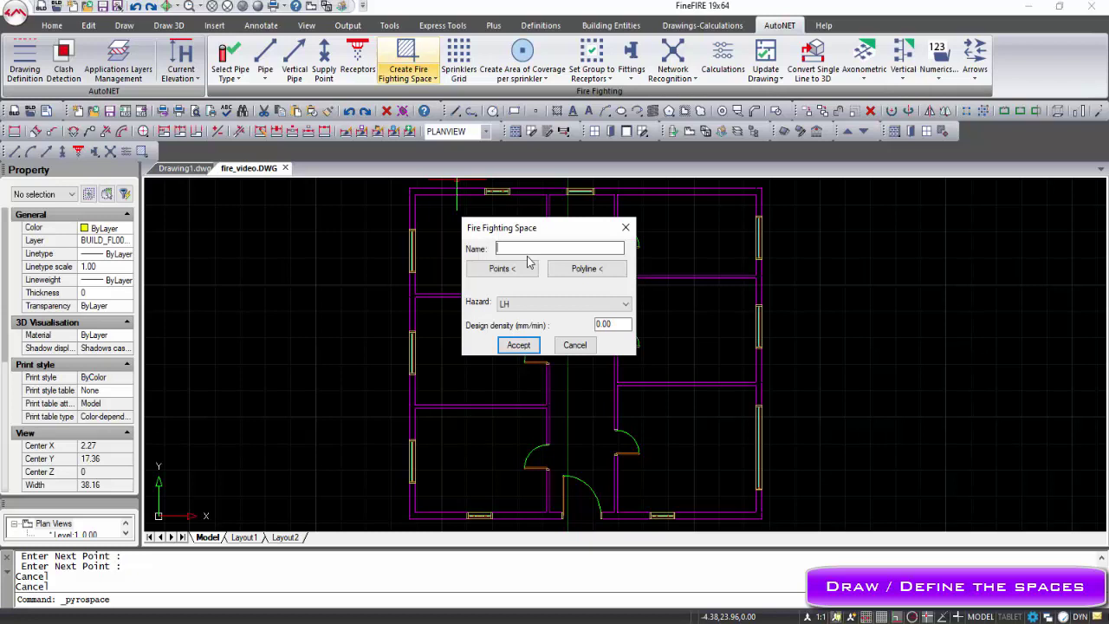
pyautogui.write('Space1')
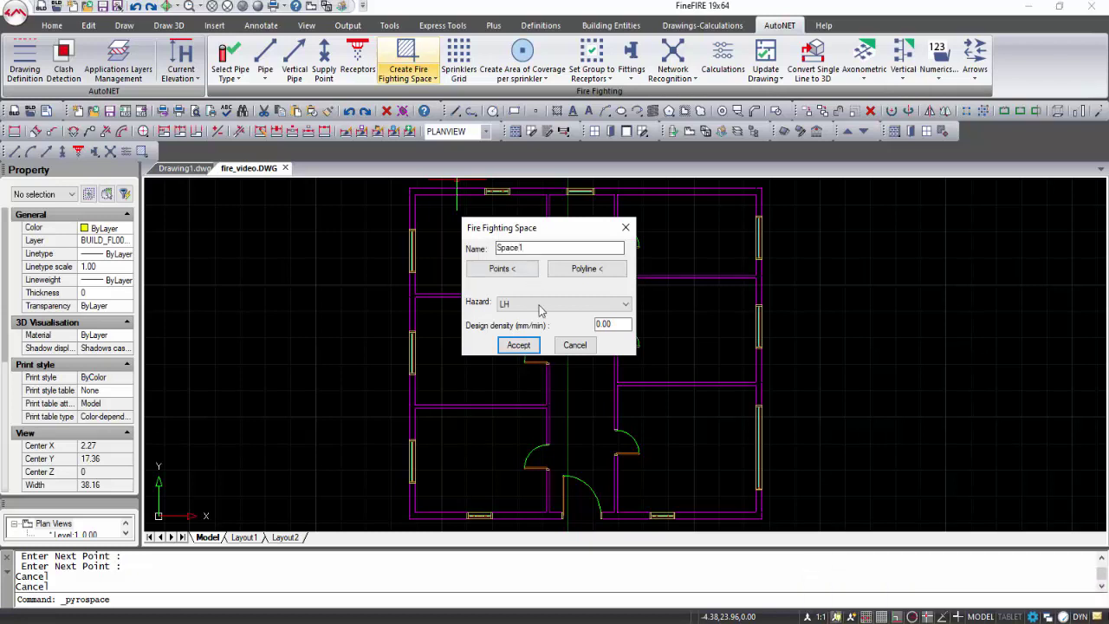
pyautogui.click(538, 304)
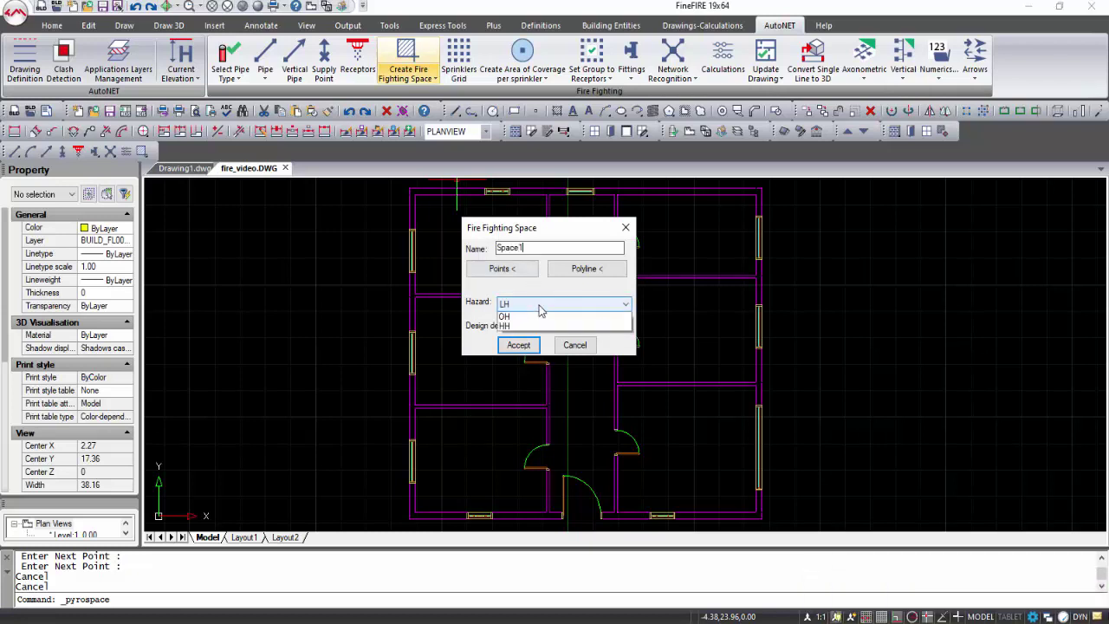
pyautogui.click(540, 328)
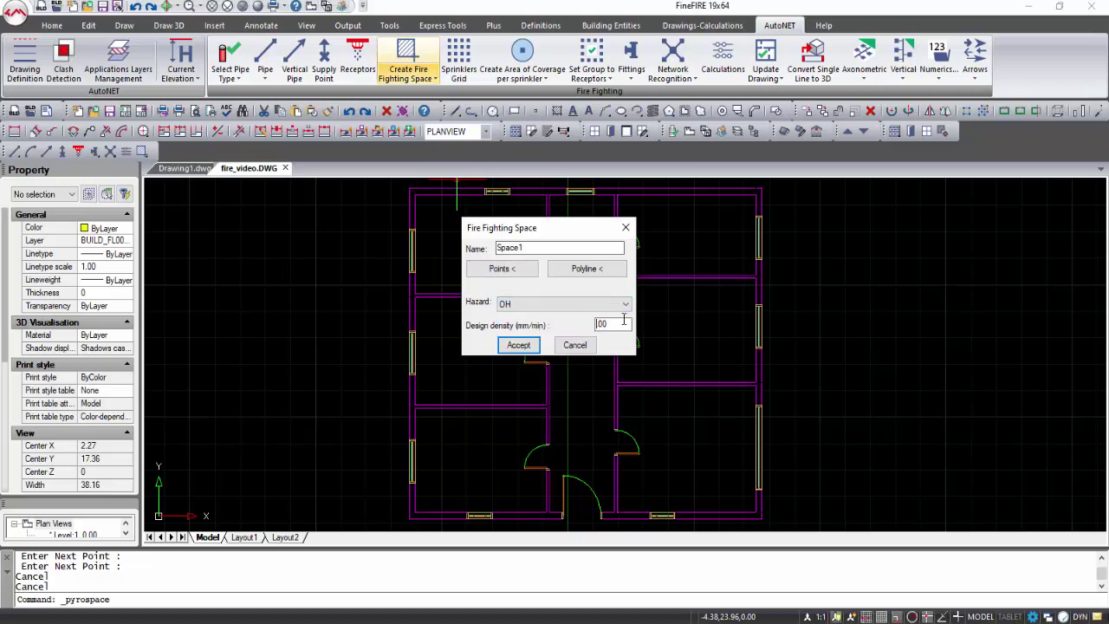
# - Trace the top-left room's corners as the boundary and accept Space1
pyautogui.click(502, 269)
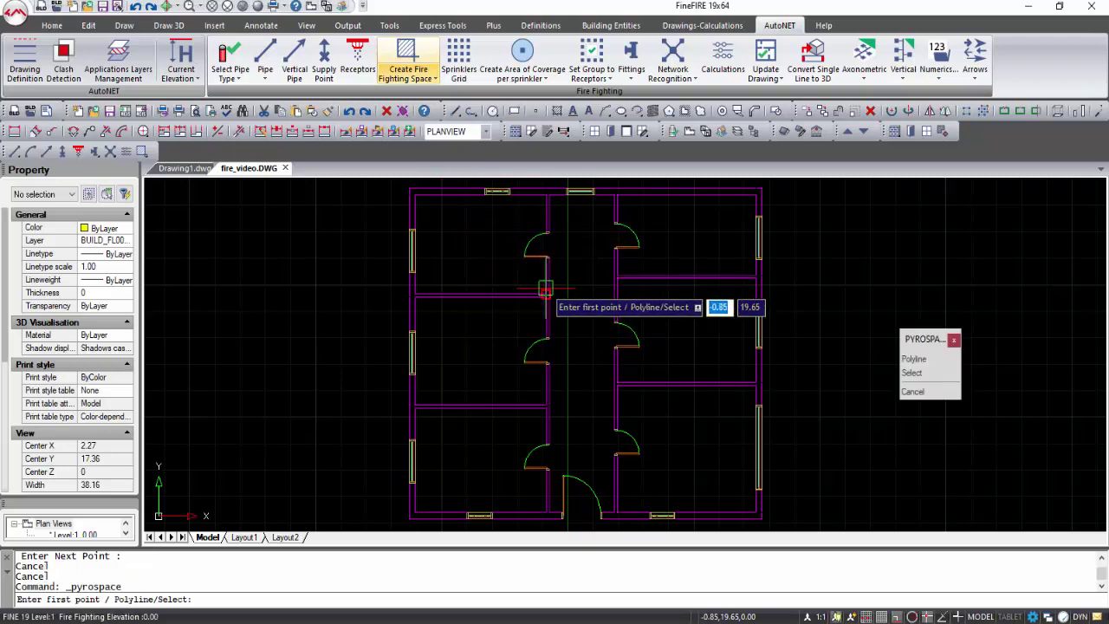
pyautogui.click(546, 290)
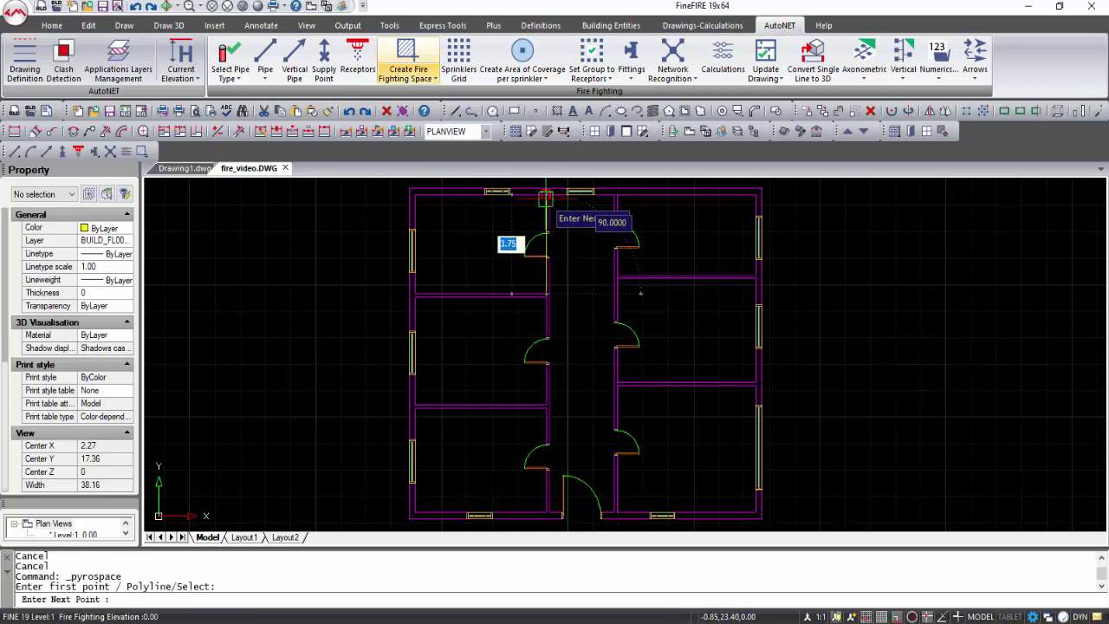
pyautogui.click(545, 197)
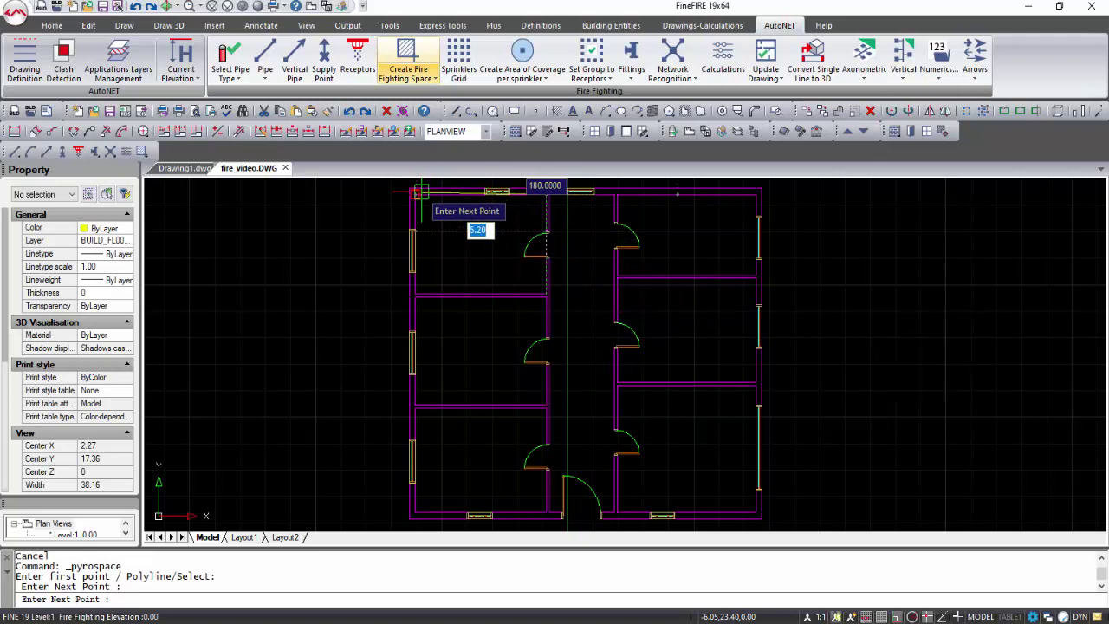
pyautogui.click(419, 191)
pyautogui.click(415, 291)
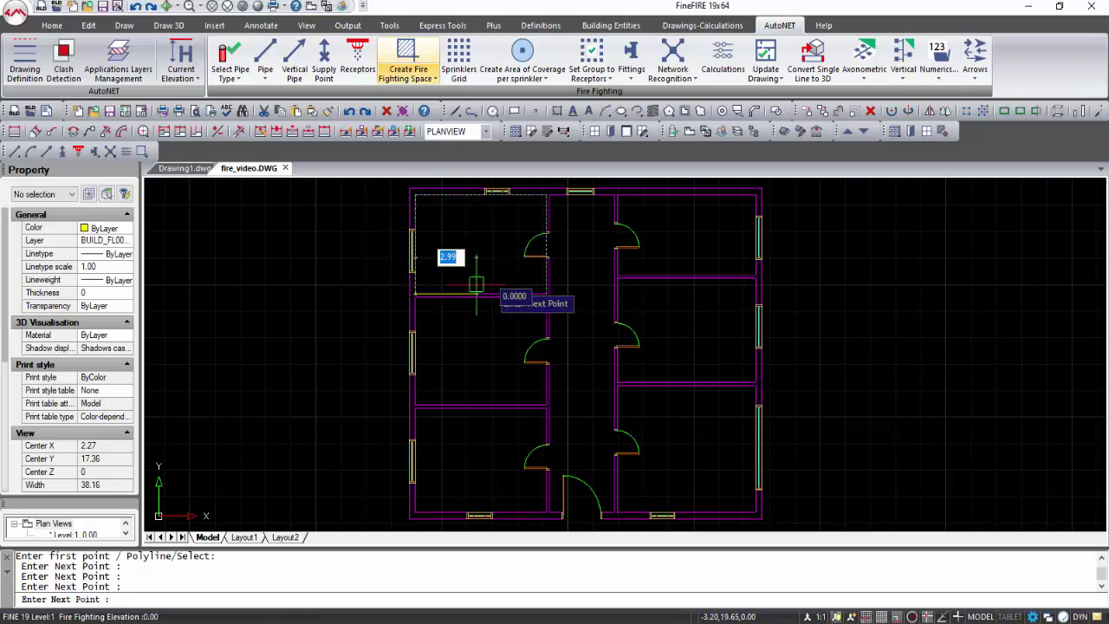
pyautogui.click(542, 291)
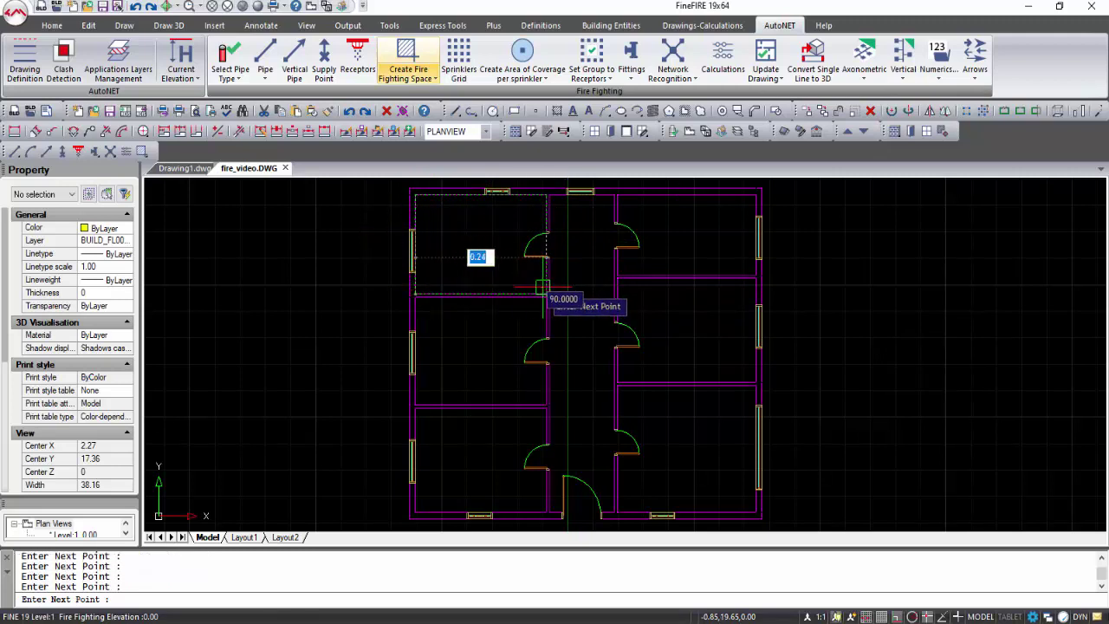
pyautogui.press('Return')
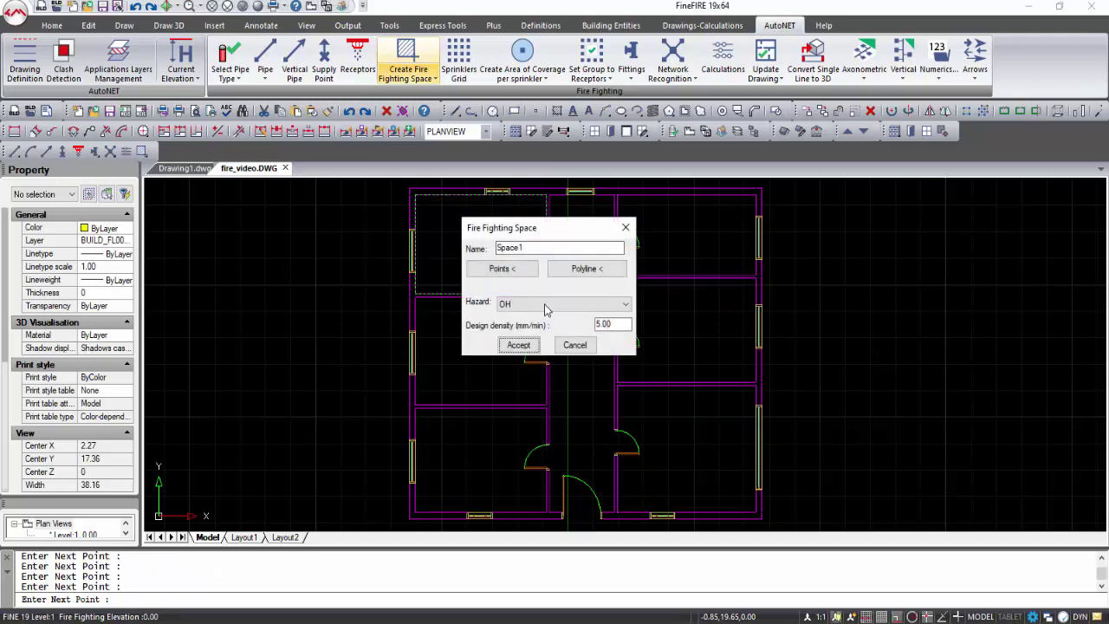
pyautogui.click(534, 346)
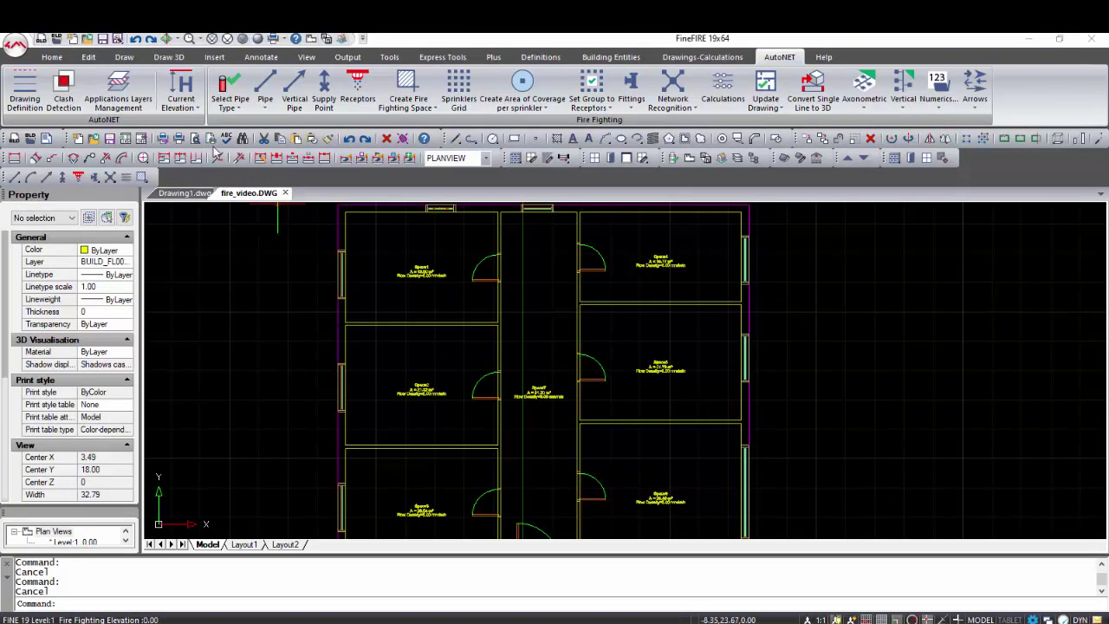
# - Set the current fire fighting elevation to 2.60
pyautogui.click(181, 85)
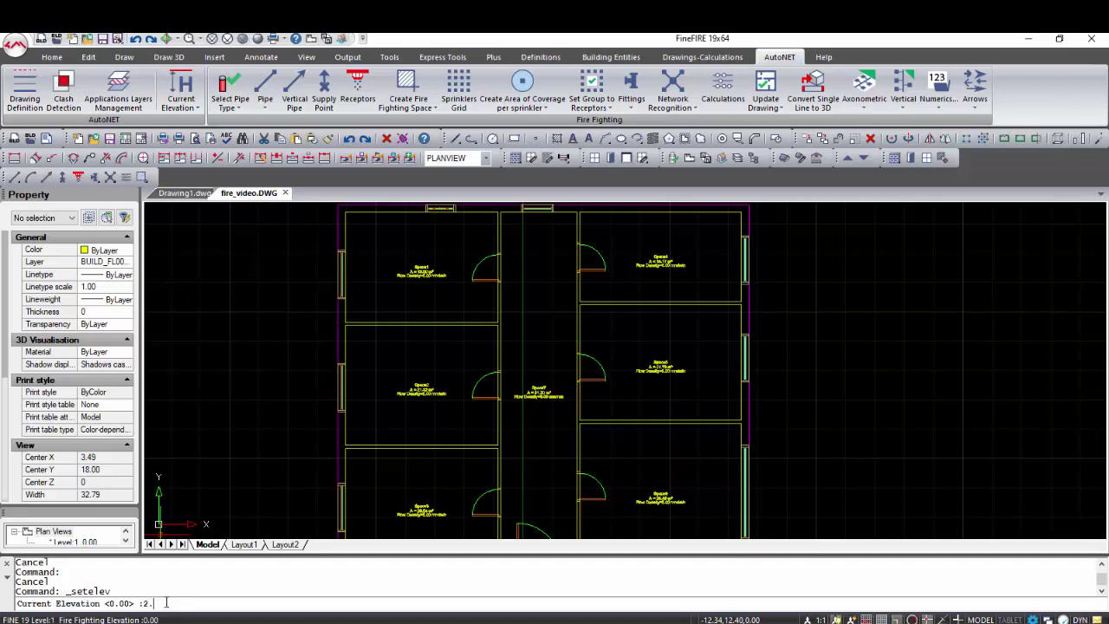
pyautogui.press('Return')
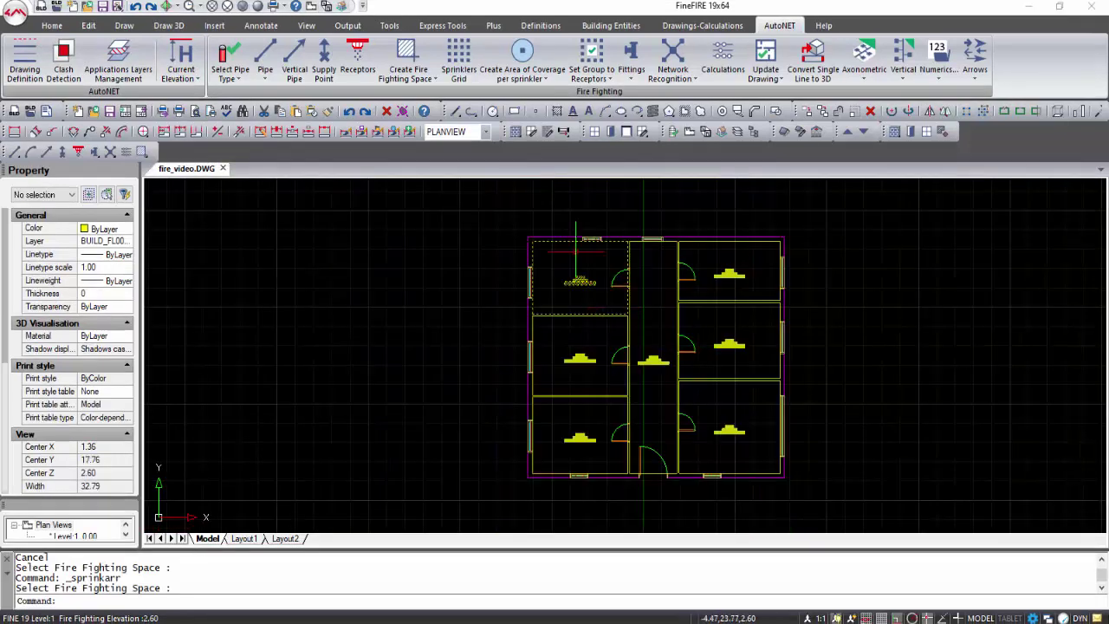
# - Choose Sprinkler OH roof as the receptor for the sprinkler grid
pyautogui.click(463, 65)
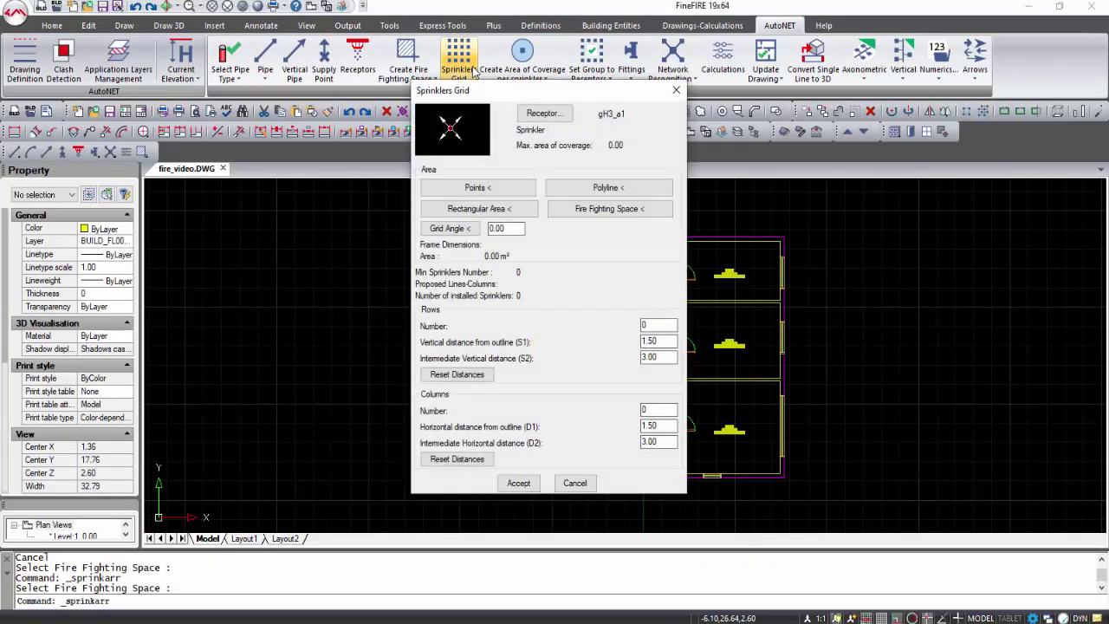
pyautogui.click(559, 117)
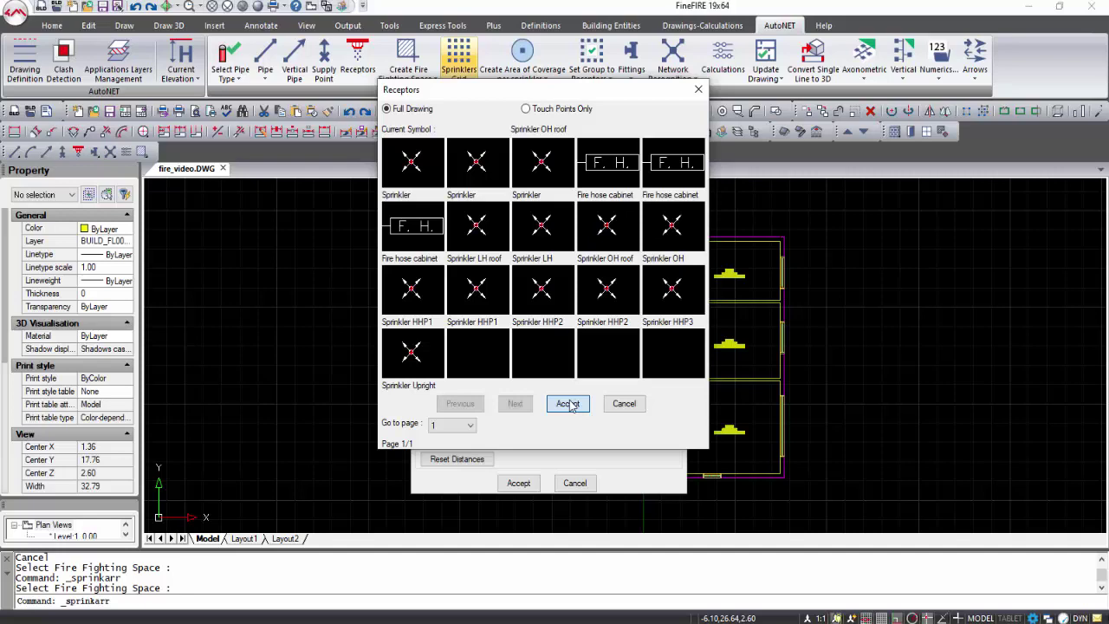
pyautogui.click(568, 404)
# - Fill the top-left fire fighting space with a single row of sprinklers
pyautogui.click(624, 216)
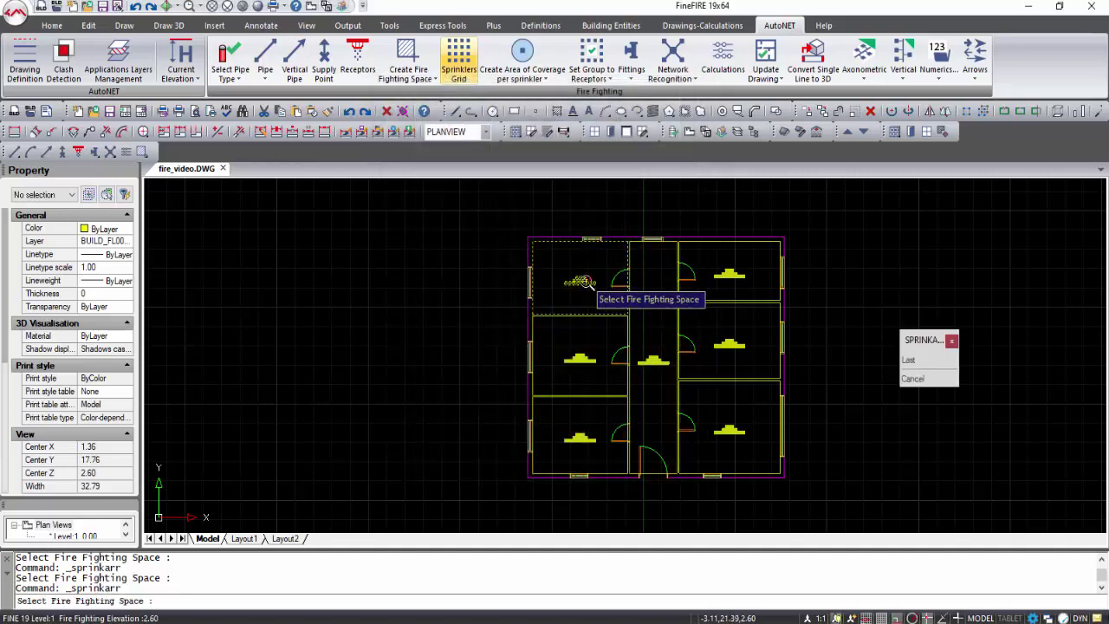
pyautogui.scroll(3, 582, 294)
pyautogui.click(580, 292)
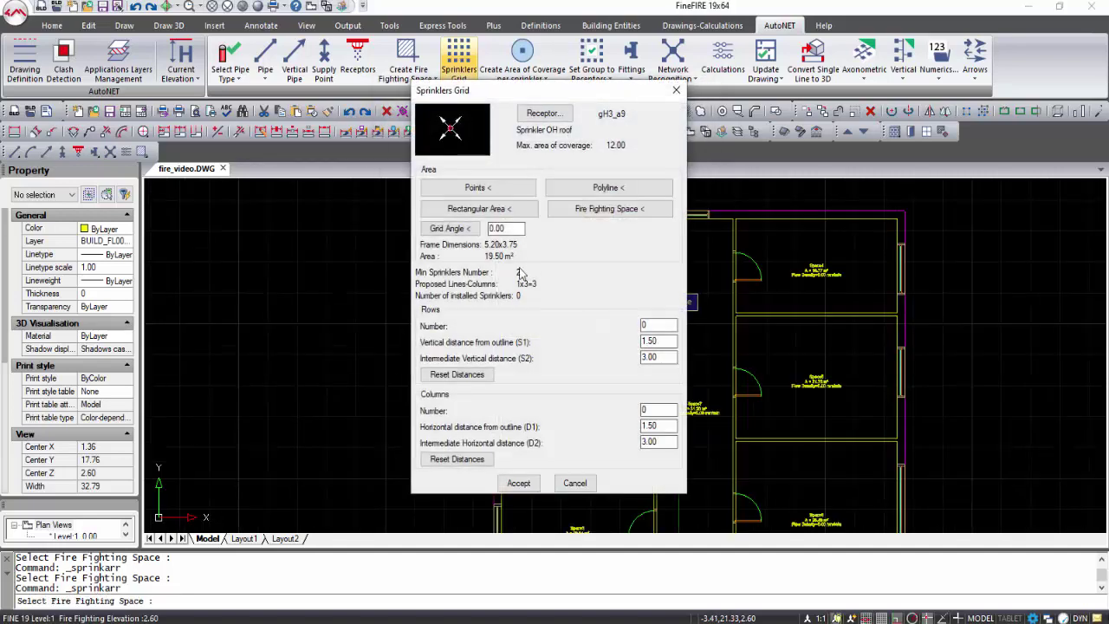
pyautogui.doubleClick(664, 325)
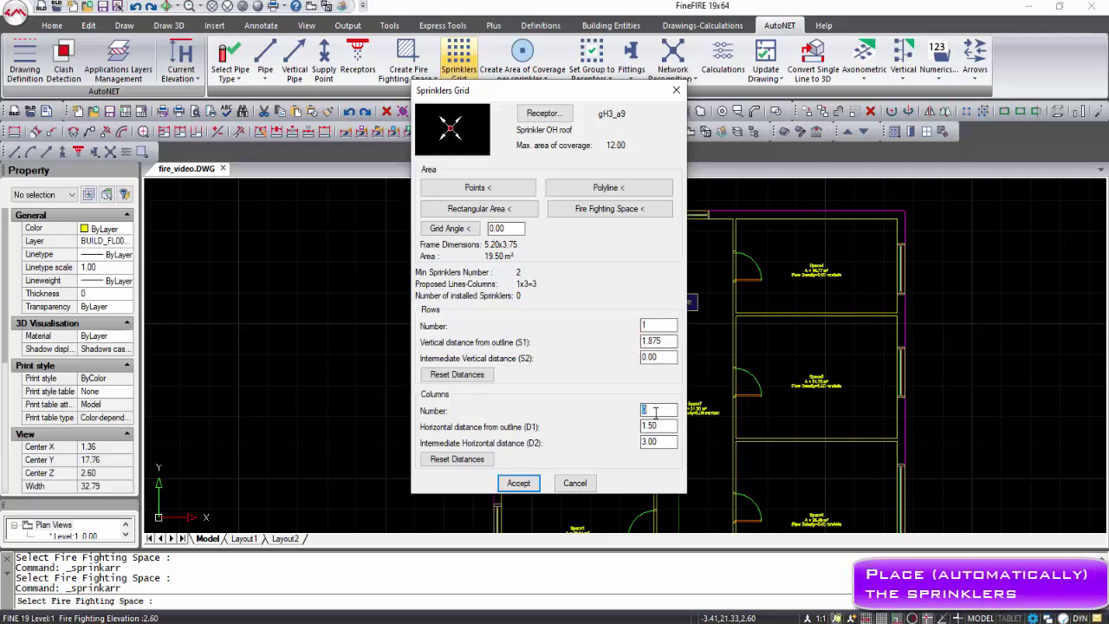
pyautogui.click(519, 483)
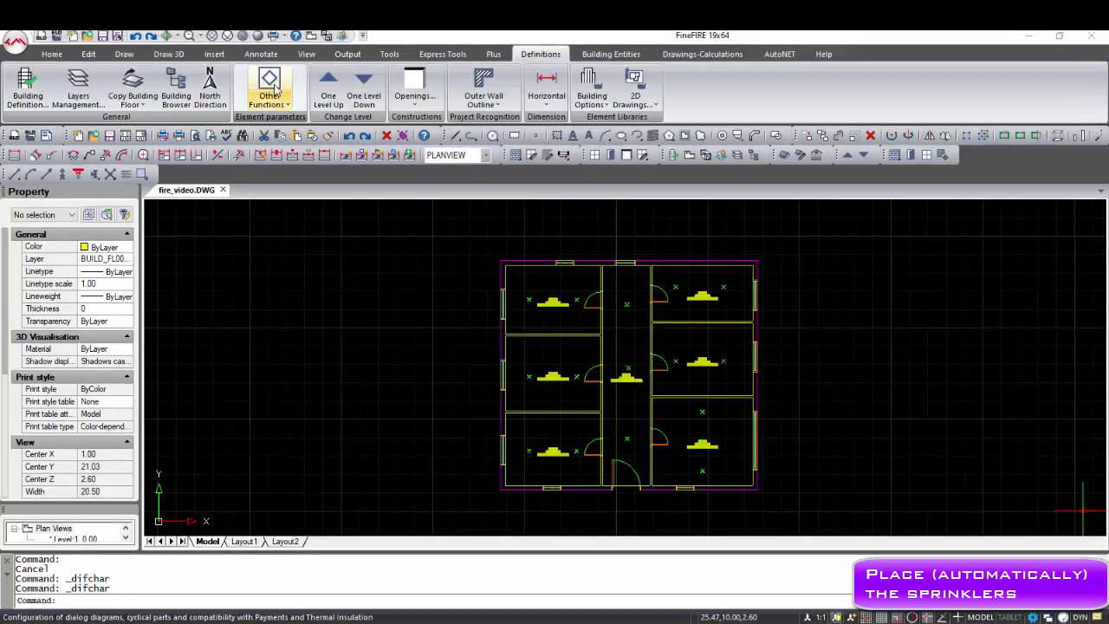
pyautogui.click(776, 55)
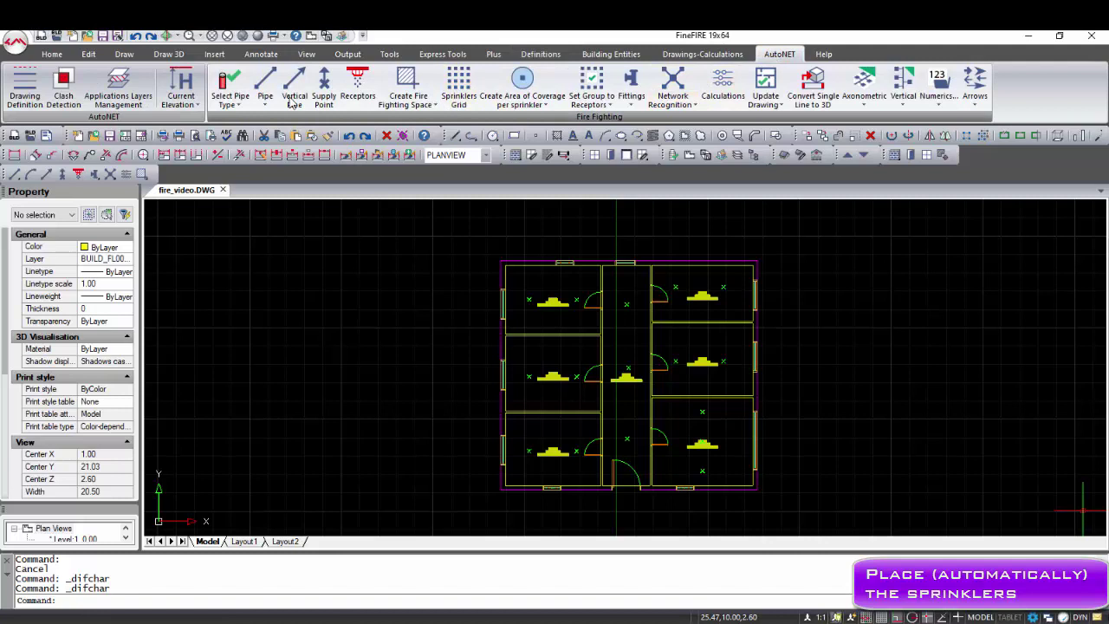
# - Set the current pipe elevation to 3.00
pyautogui.click(196, 102)
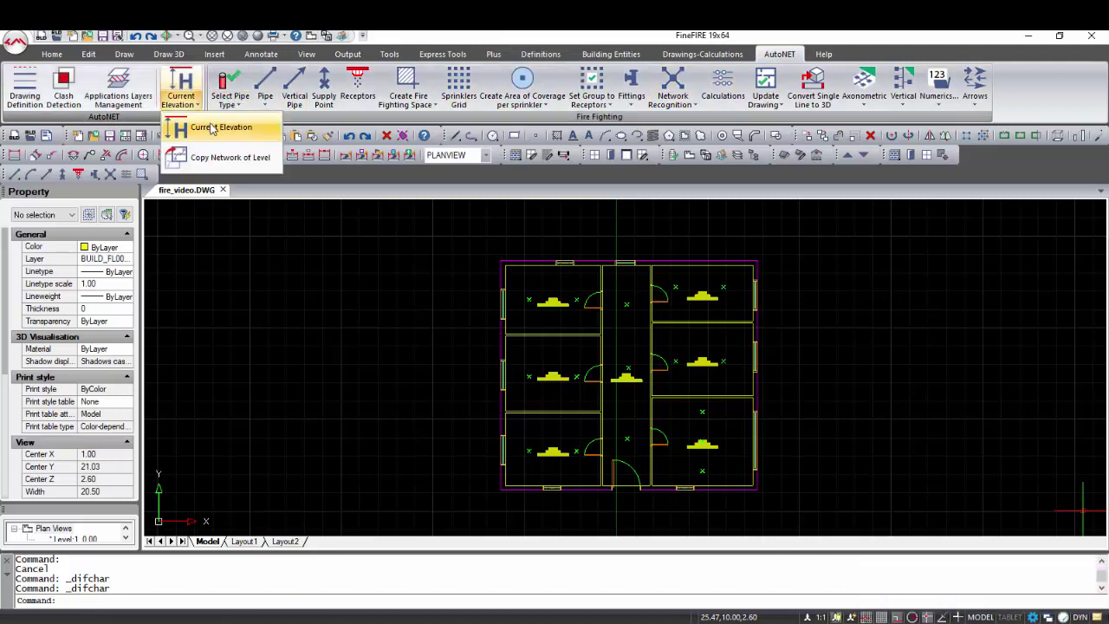
pyautogui.click(212, 130)
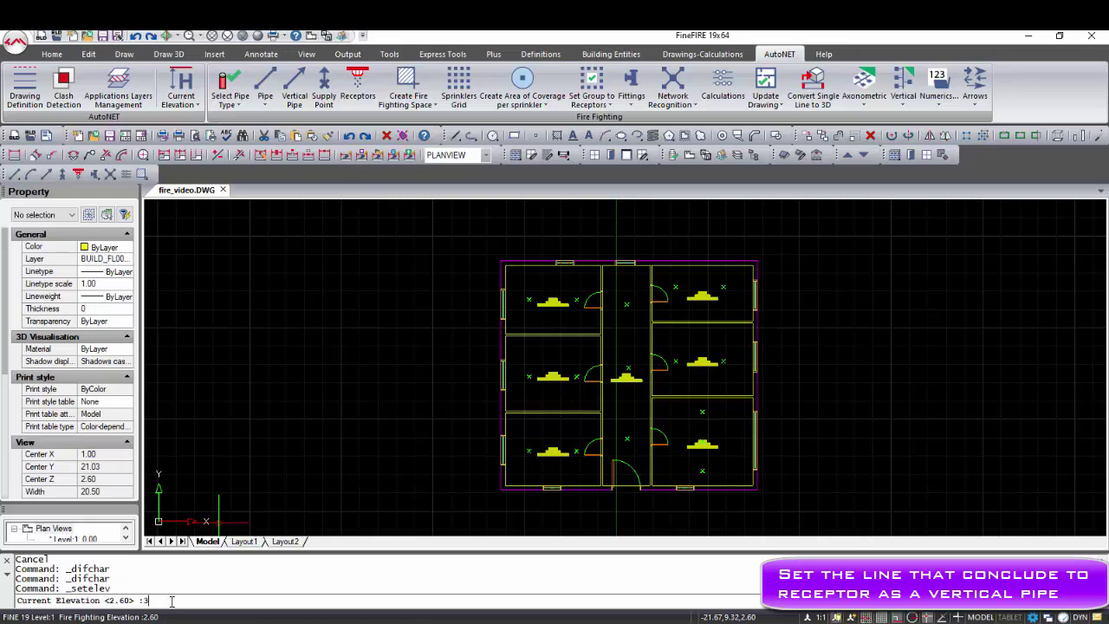
pyautogui.write('3')
pyautogui.press('Return')
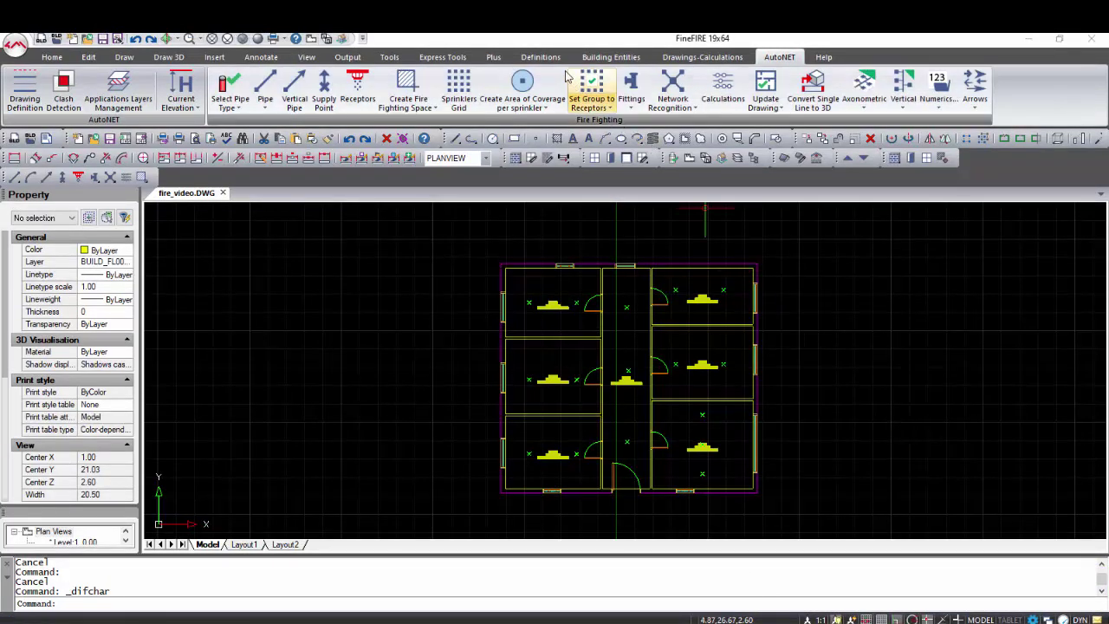
# - In Other Functions, set lines reaching sprinklers to 'Is a vertical pipe' and accept
pyautogui.click(540, 57)
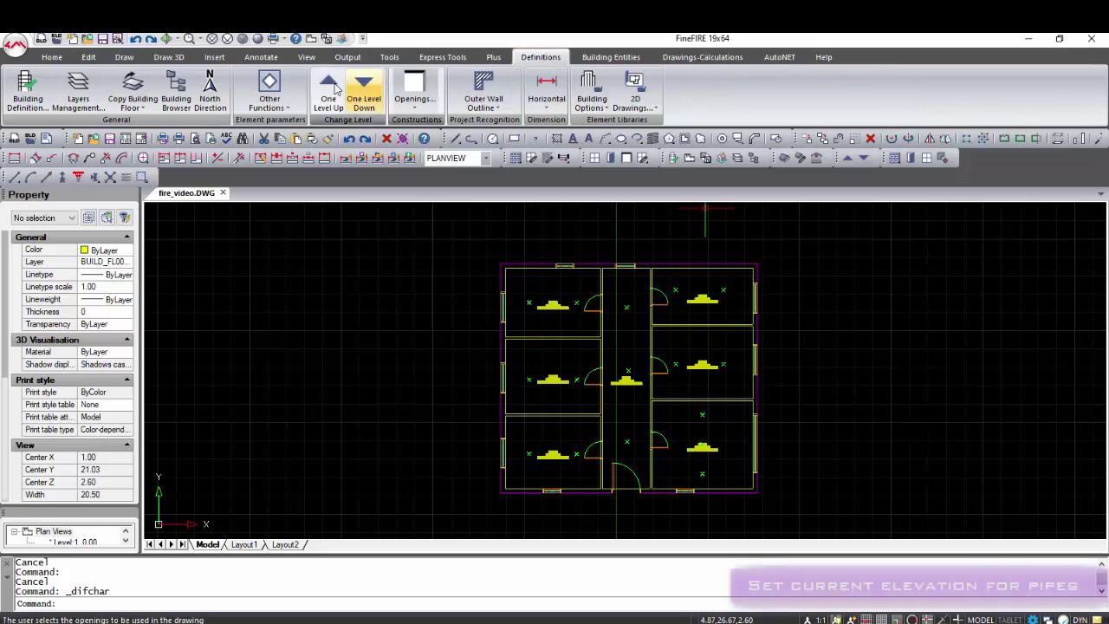
pyautogui.click(269, 91)
pyautogui.click(306, 462)
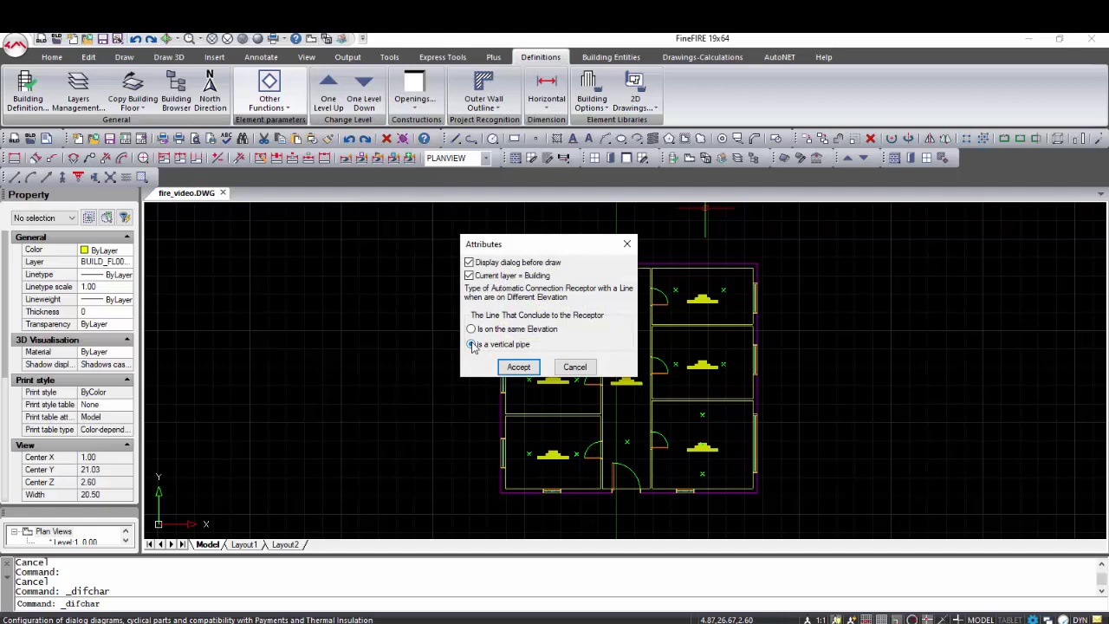
pyautogui.click(518, 367)
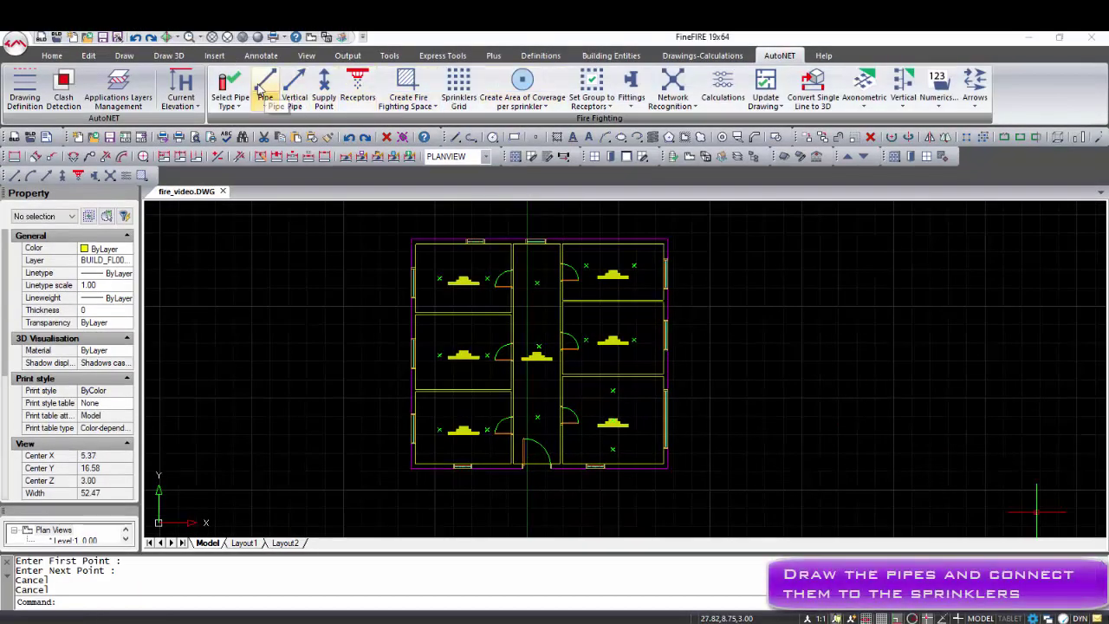
# - Connect both Space1 sprinkler heads to the existing pipe with vertical branches
pyautogui.click(265, 60)
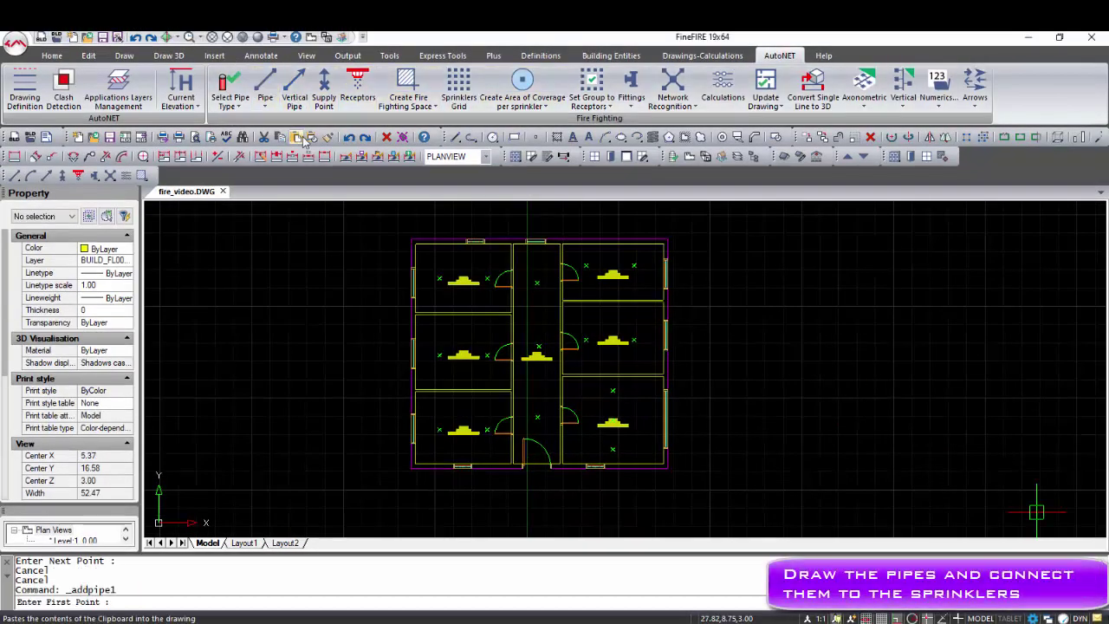
pyautogui.click(436, 260)
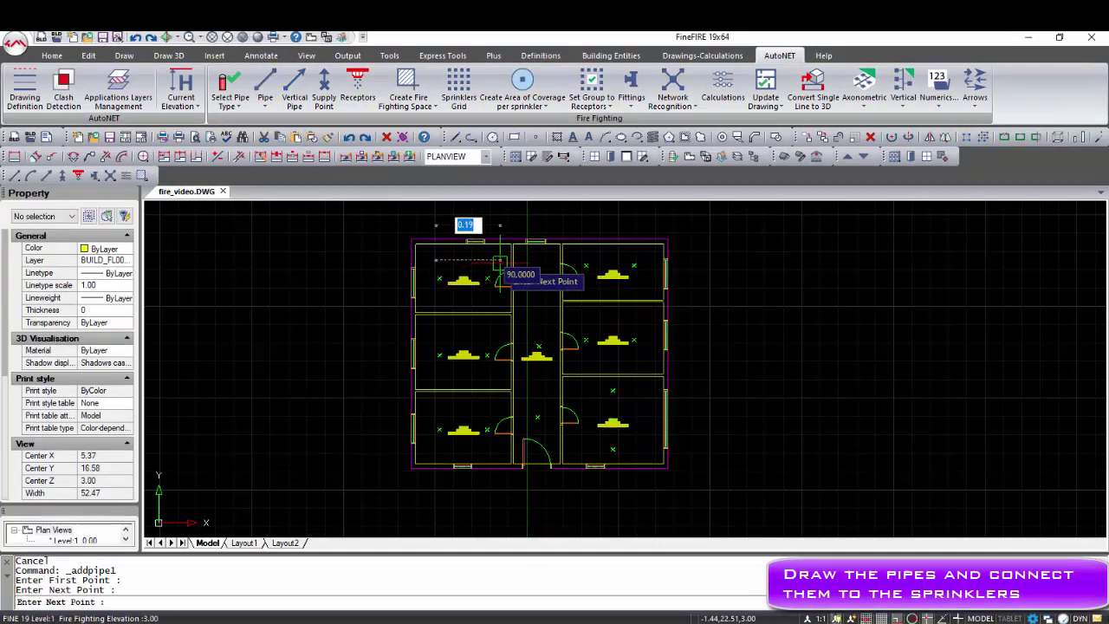
pyautogui.press('Return')
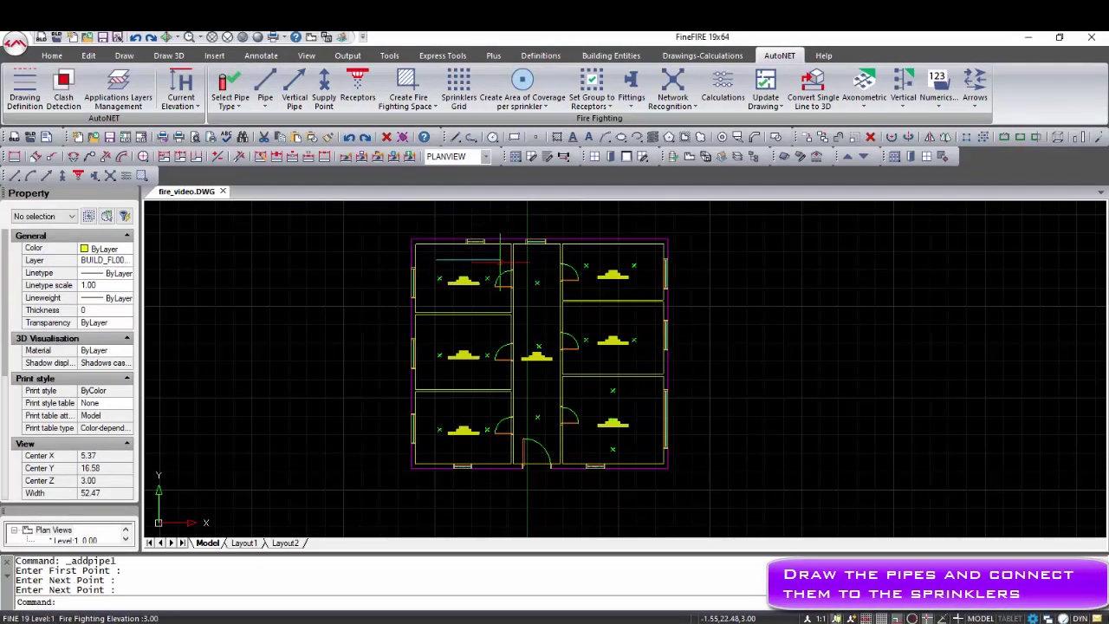
pyautogui.click(265, 102)
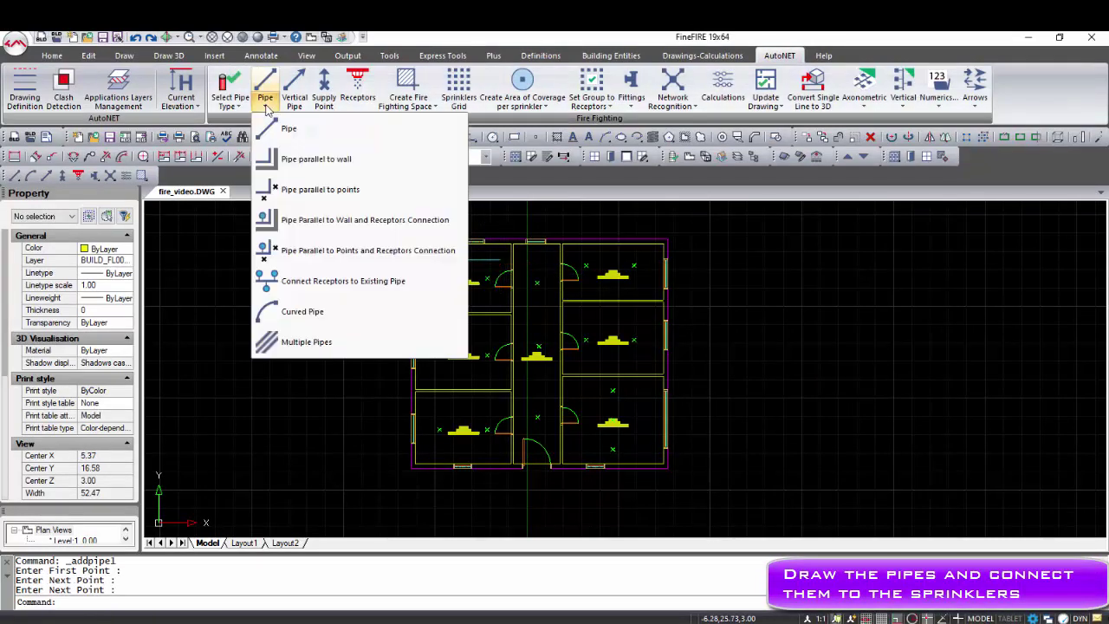
pyautogui.click(364, 280)
pyautogui.scroll(4, 446, 281)
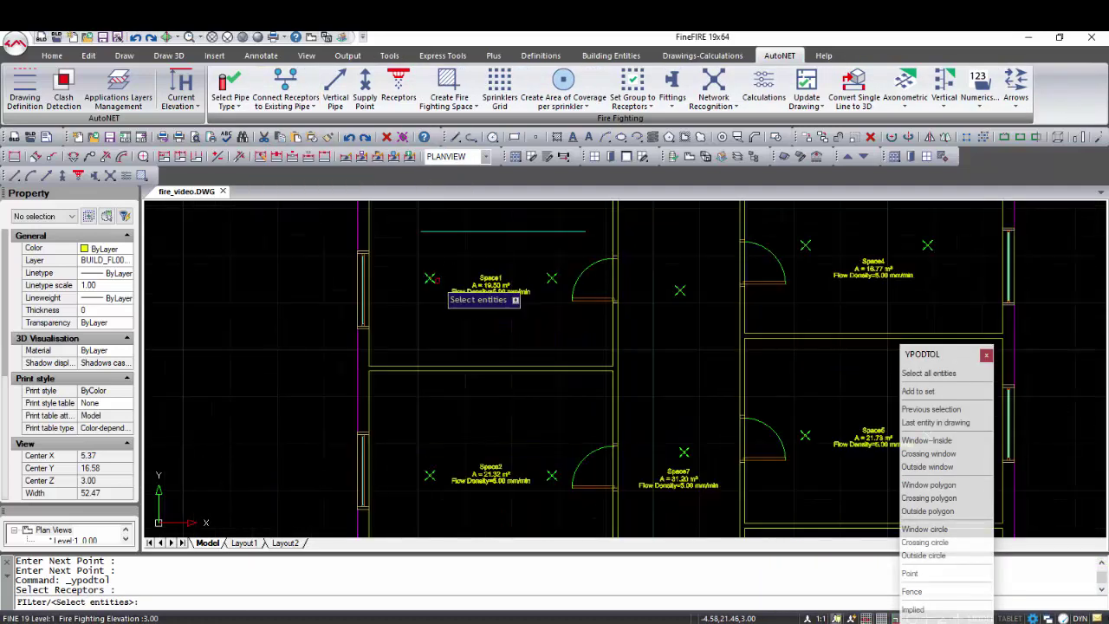
pyautogui.click(449, 284)
pyautogui.click(552, 278)
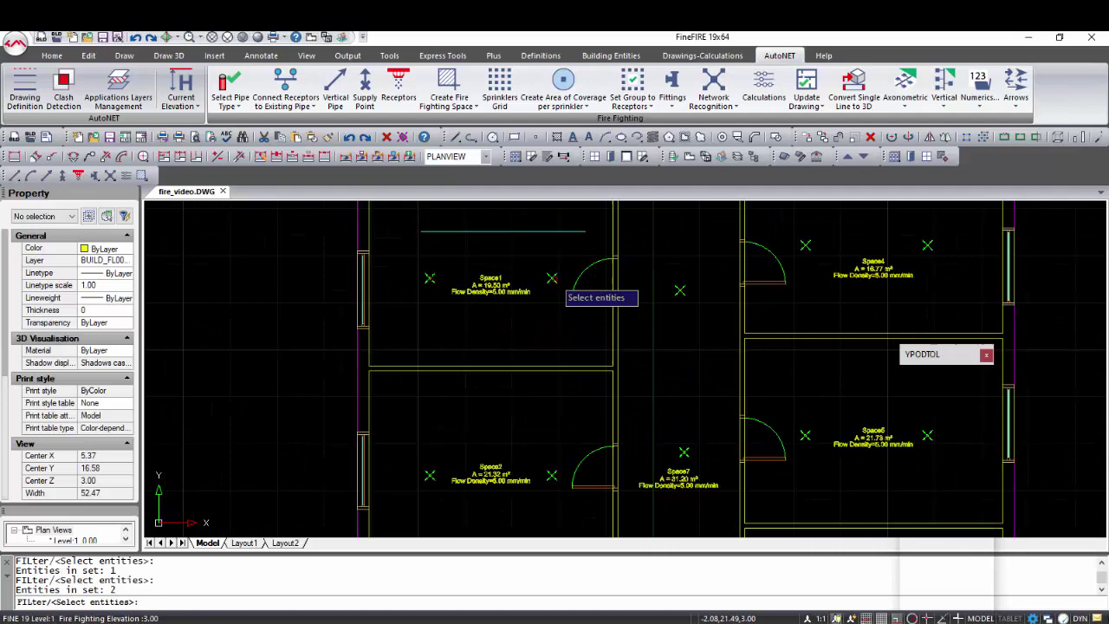
pyautogui.press('Return')
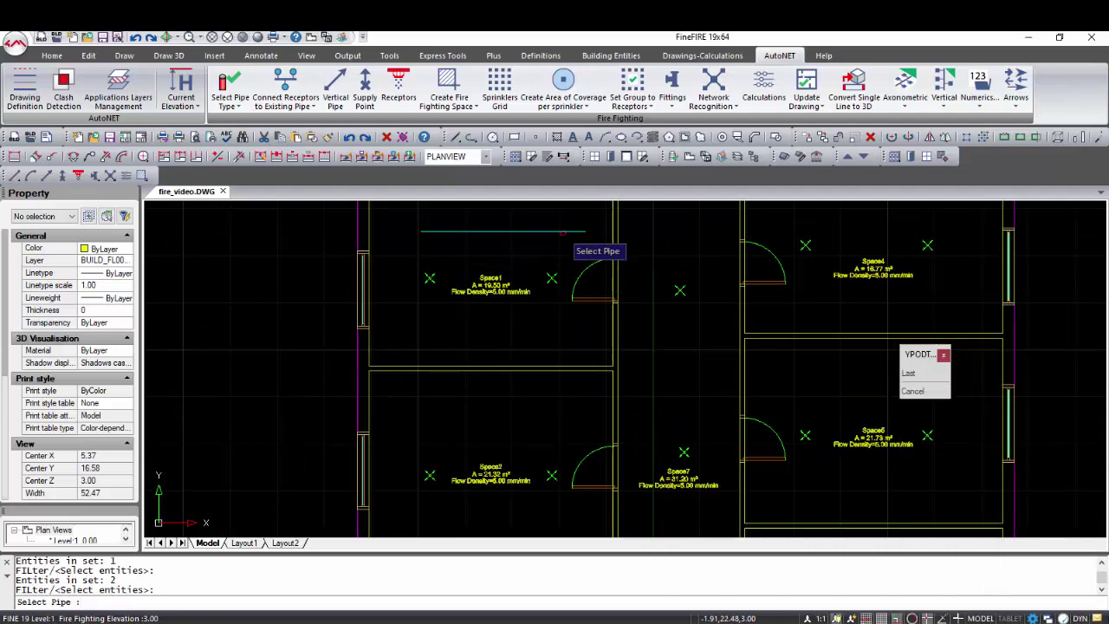
pyautogui.click(563, 232)
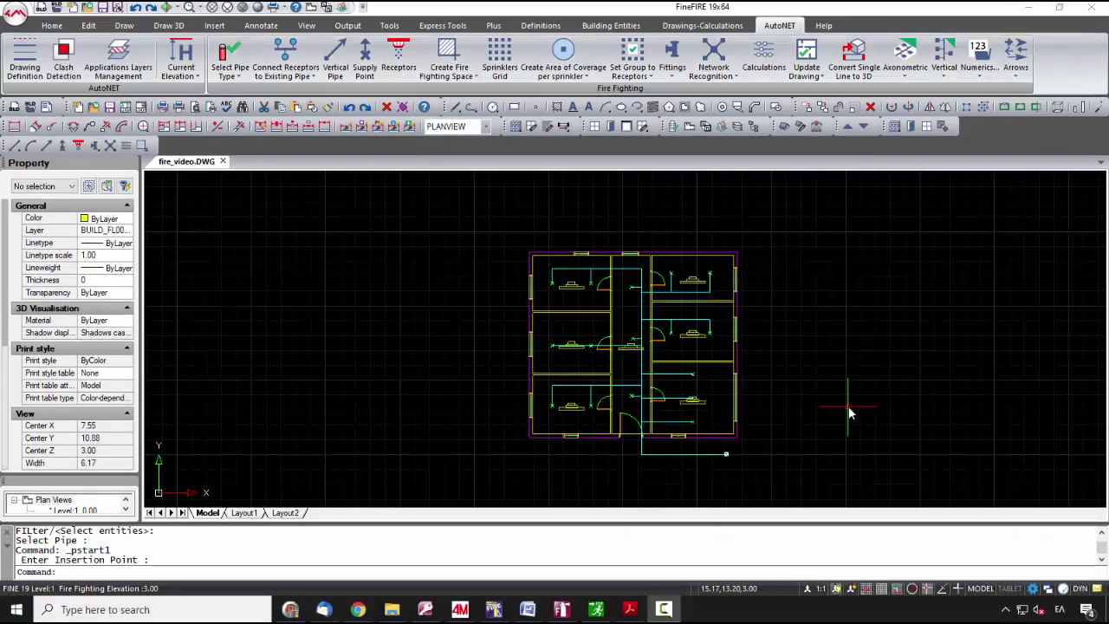
pyautogui.scroll(3, 652, 482)
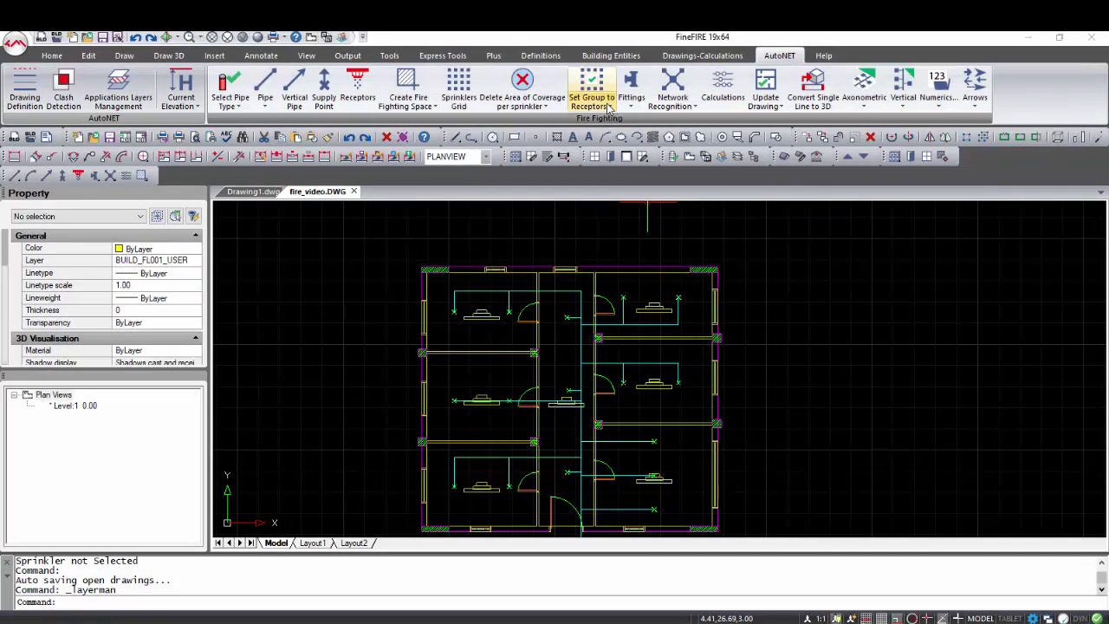
# - Window-select the top-left and top-right rooms' sprinklers and assign them group number 3
pyautogui.click(609, 107)
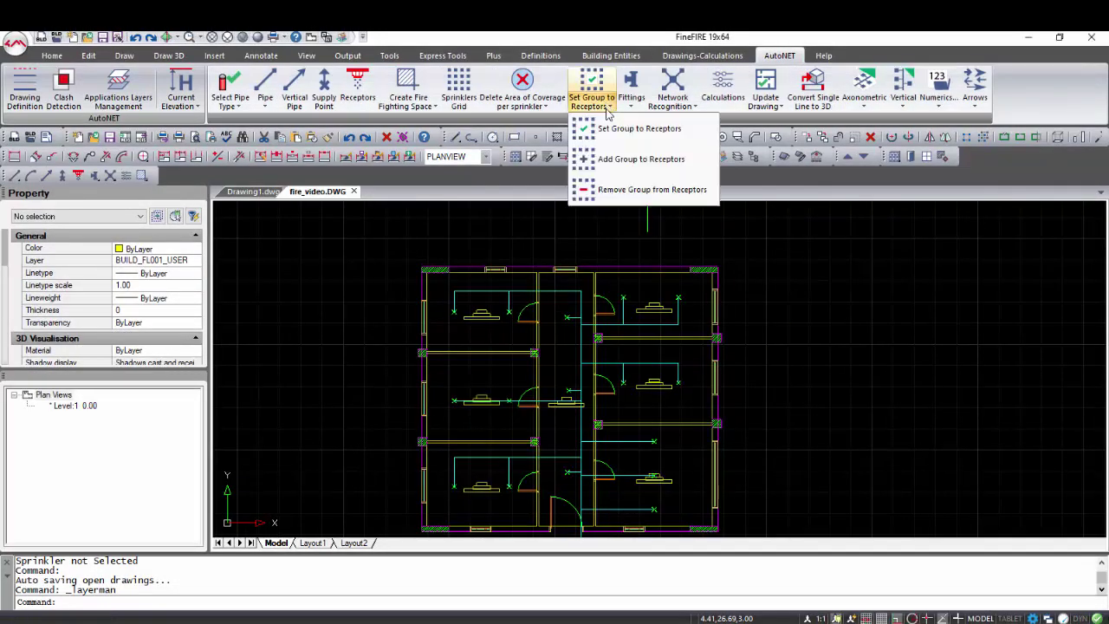
pyautogui.click(615, 130)
pyautogui.click(523, 276)
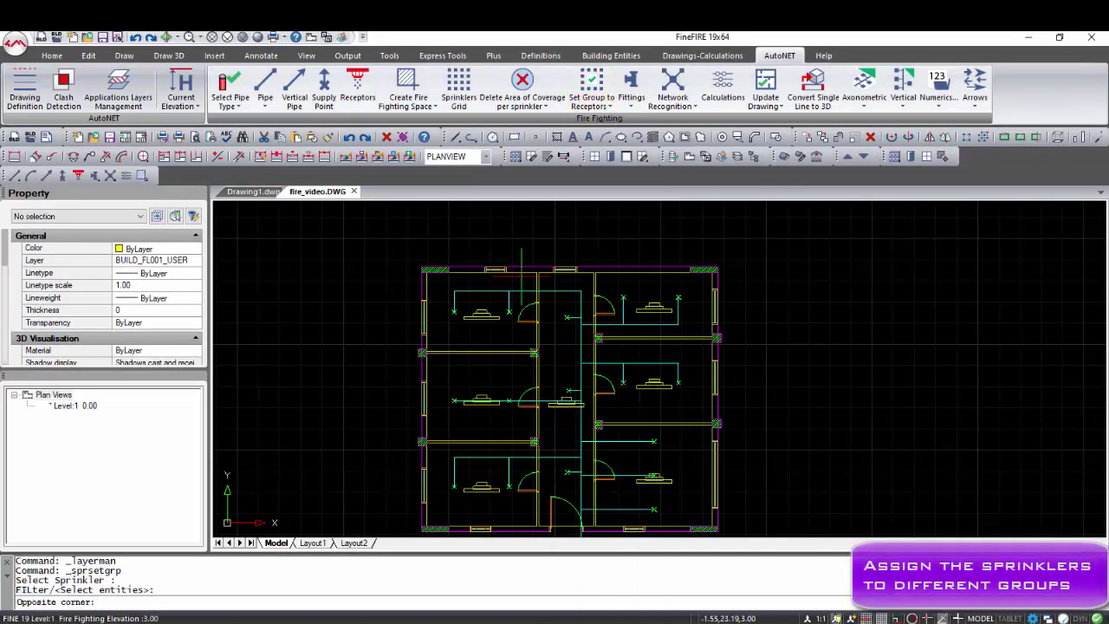
pyautogui.click(428, 351)
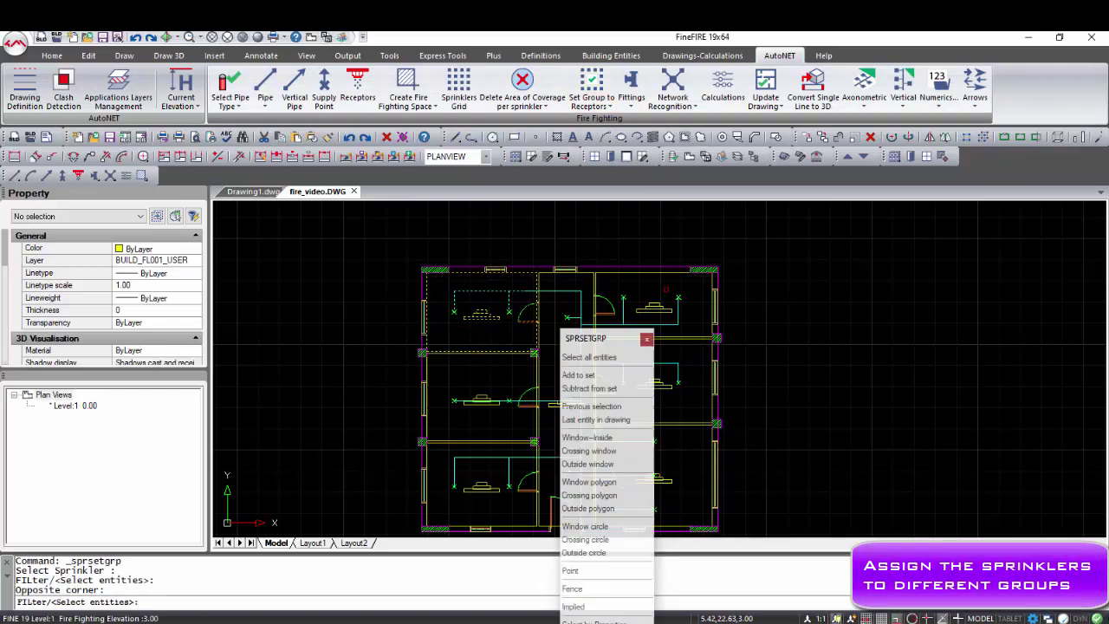
pyautogui.click(689, 281)
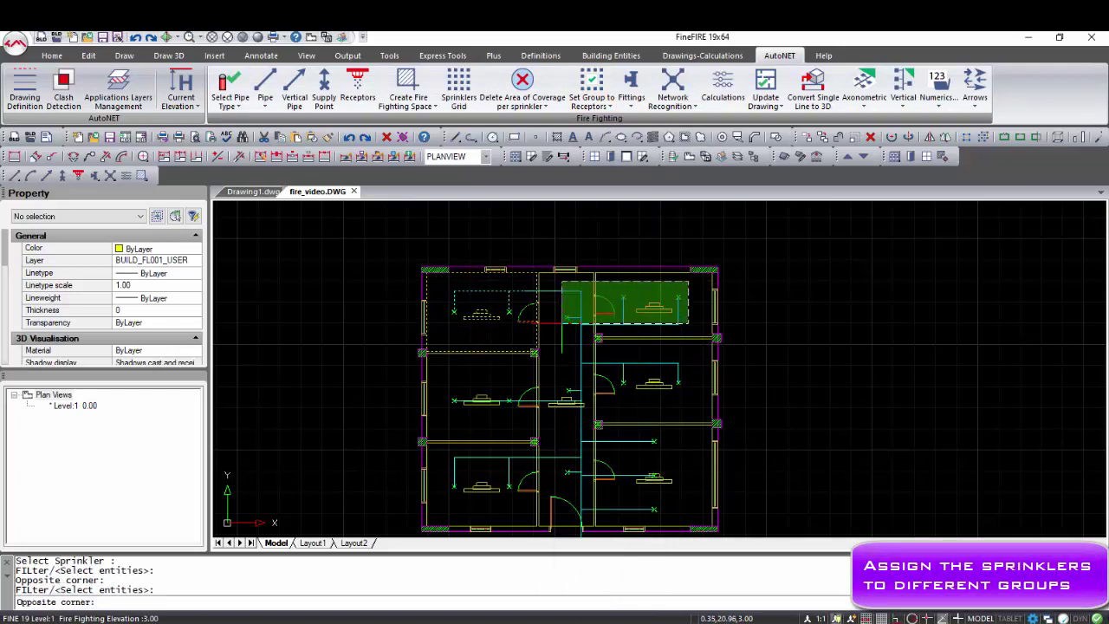
pyautogui.click(565, 329)
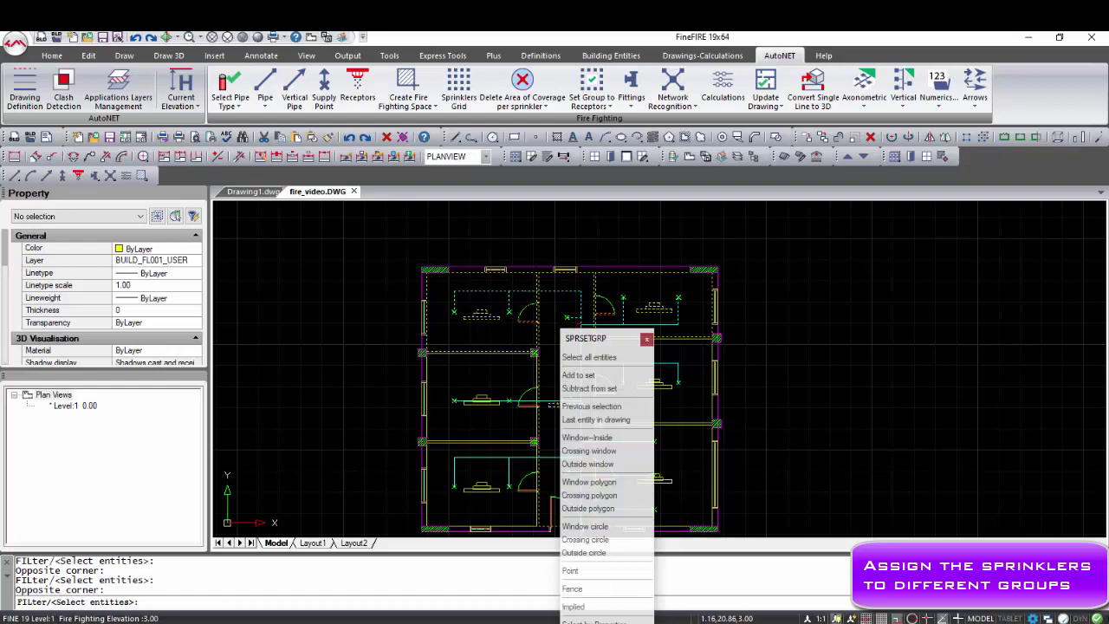
pyautogui.press('Return')
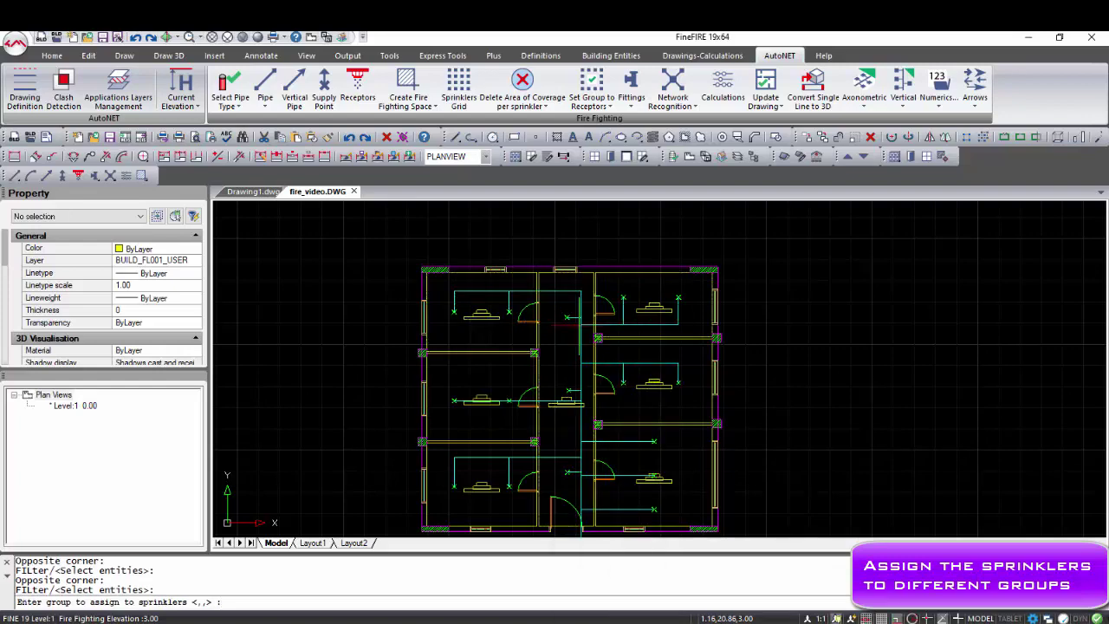
pyautogui.write('1')
pyautogui.press('BackSpace')
pyautogui.write('3')
pyautogui.press('Return')
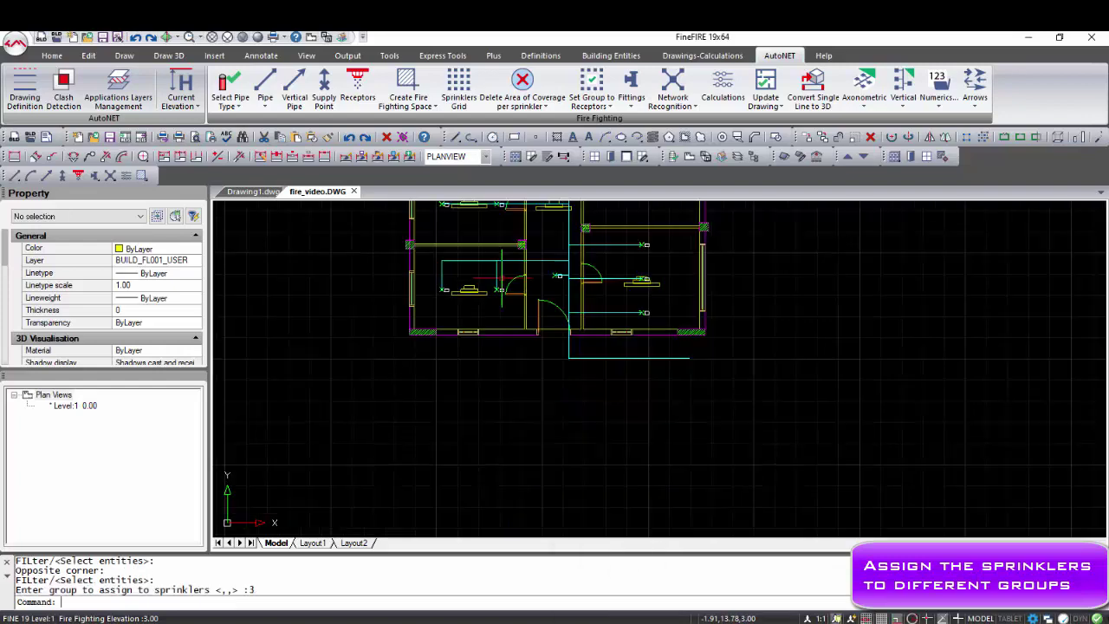
pyautogui.scroll(-3, 777, 385)
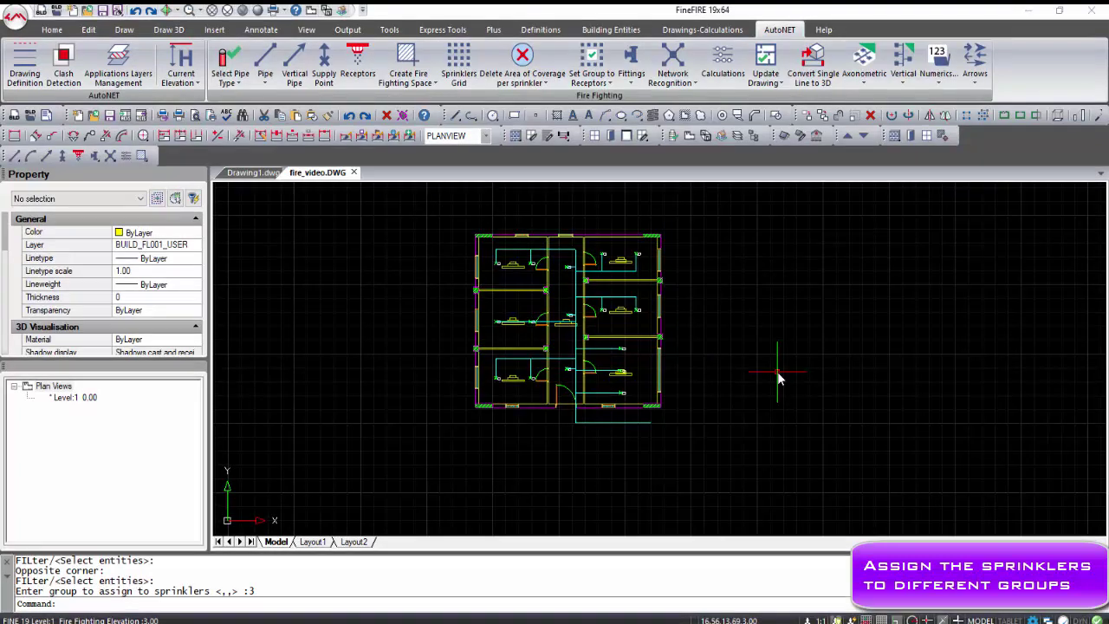
# - Start per-sprinkler coverage areas and pick the first fire-fighting space and Space2
pyautogui.click(522, 78)
pyautogui.click(538, 104)
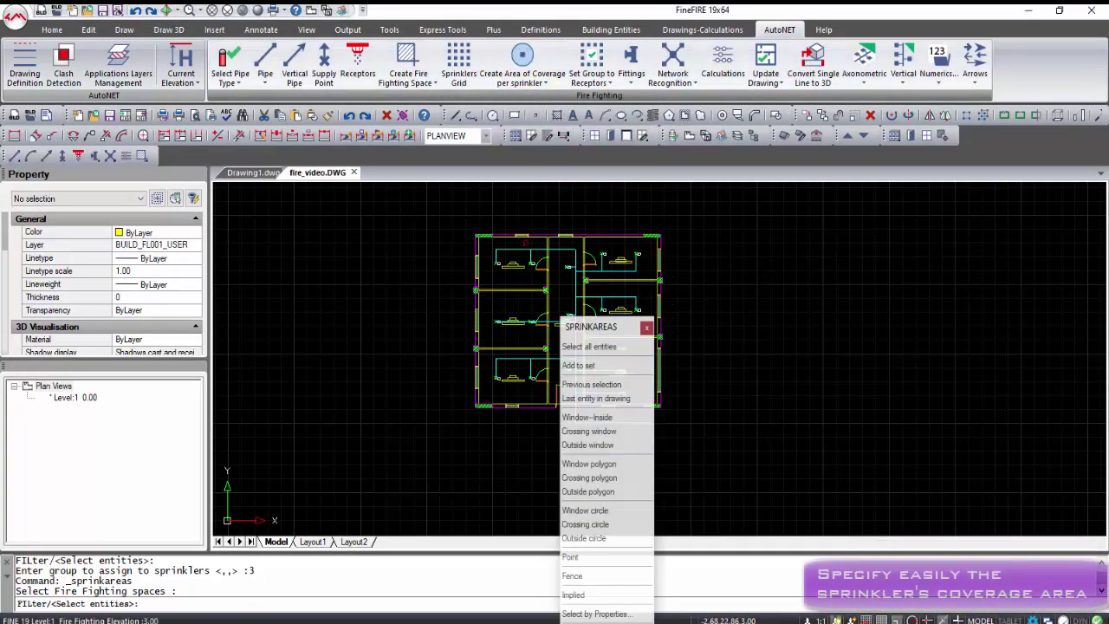
pyautogui.click(519, 287)
pyautogui.scroll(2, 522, 321)
pyautogui.scroll(5, 520, 342)
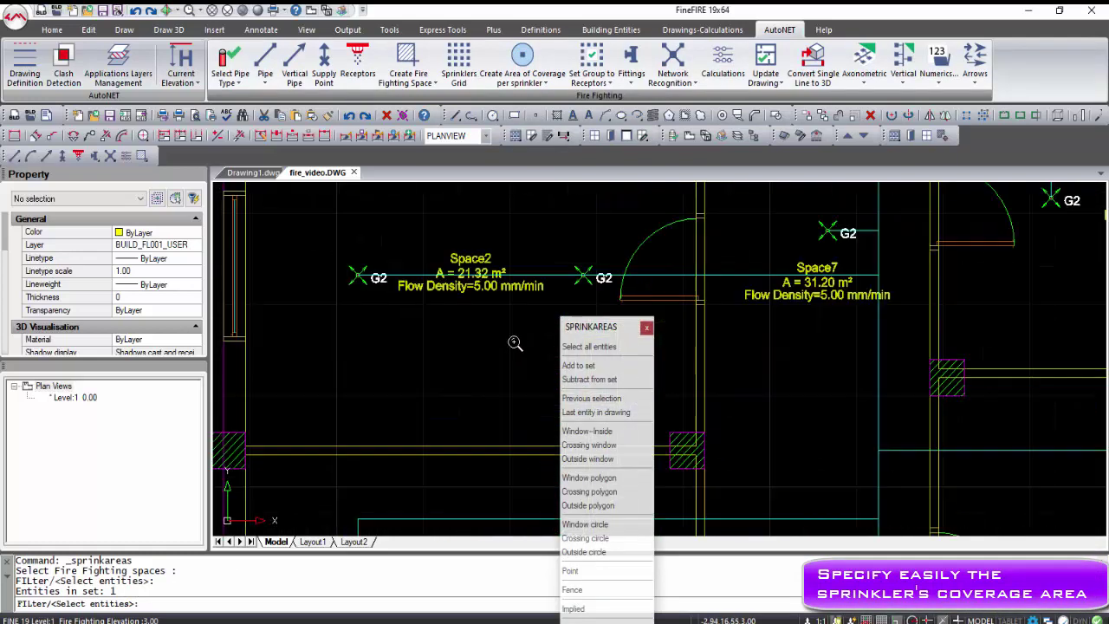
pyautogui.click(489, 260)
pyautogui.scroll(-4, 489, 260)
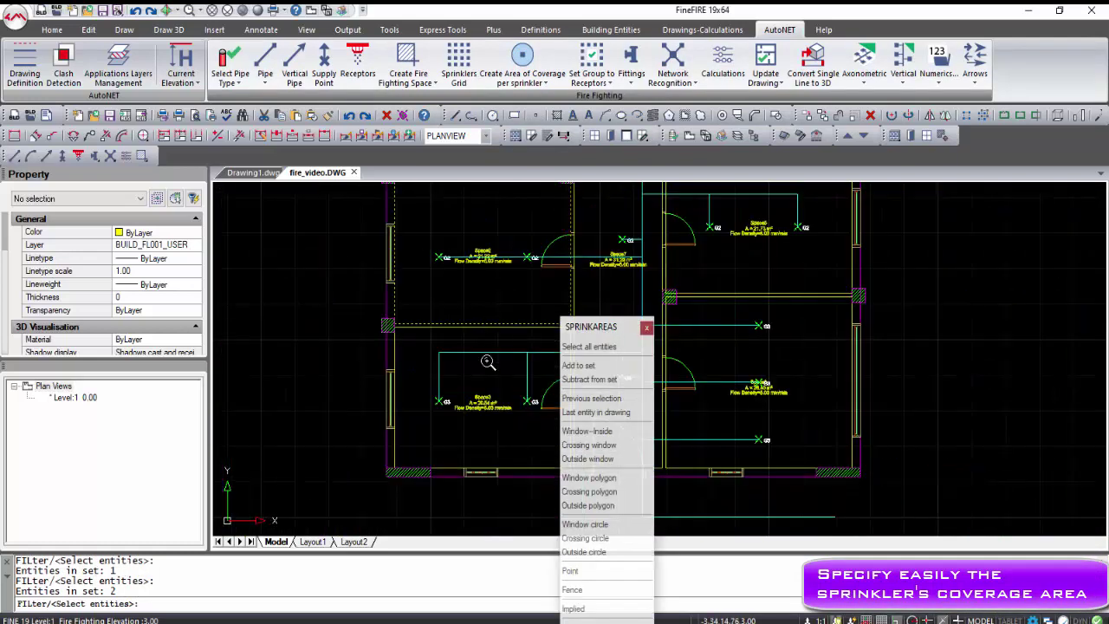
# - Add the left-hand and top, middle, bottom right rooms' spaces and create the coverage areas
pyautogui.moveTo(595, 276); pyautogui.dragTo(433, 277, button='middle')
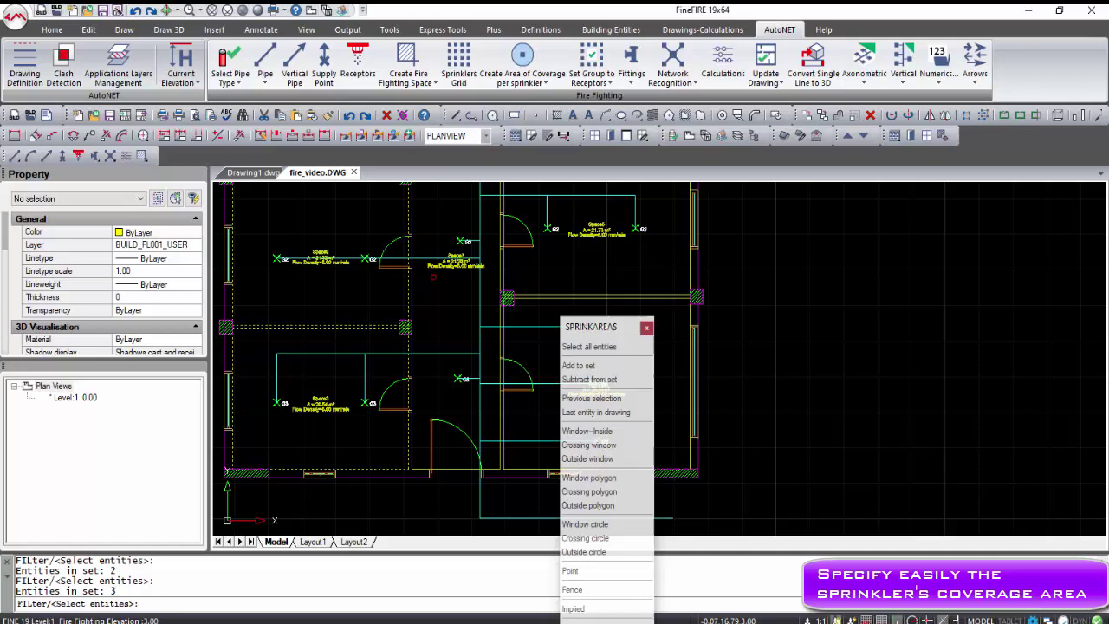
pyautogui.click(418, 354)
pyautogui.scroll(-3, 418, 353)
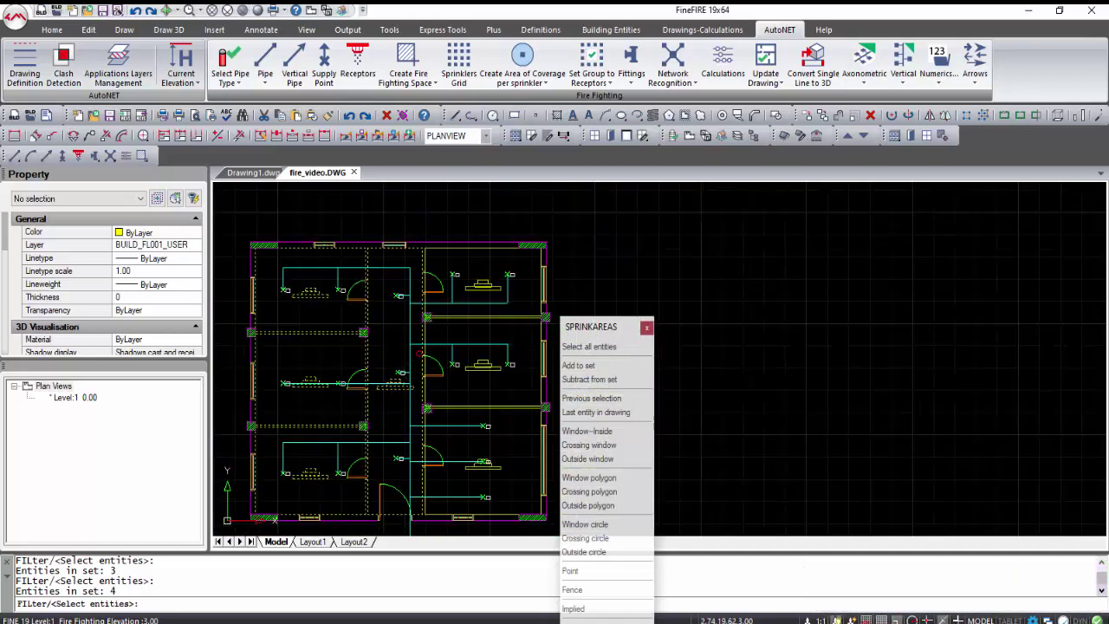
pyautogui.click(482, 286)
pyautogui.click(482, 365)
pyautogui.click(496, 470)
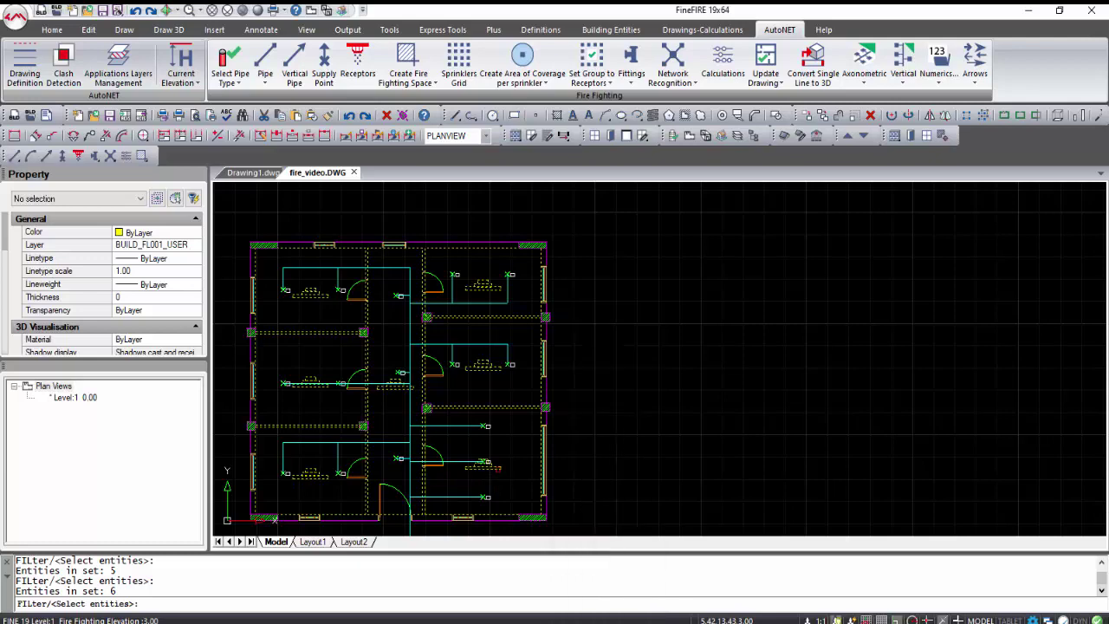
pyautogui.press('Return')
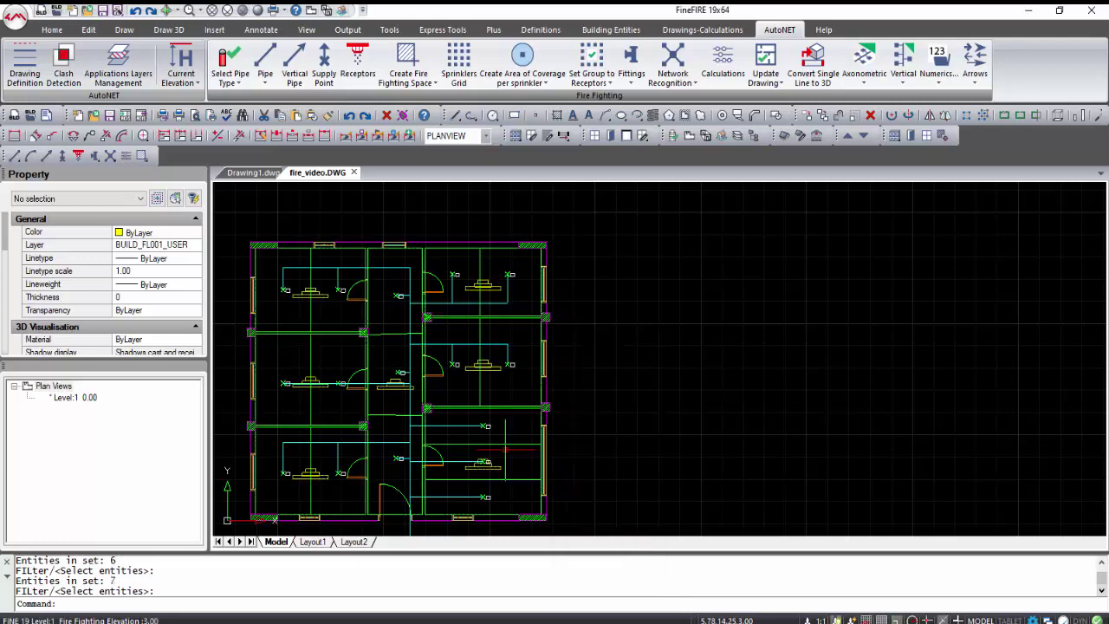
pyautogui.moveTo(506, 449)
pyautogui.mouseDown(button='middle')
pyautogui.moveTo(554, 417)
pyautogui.moveTo(608, 406)
pyautogui.mouseUp(button='middle')
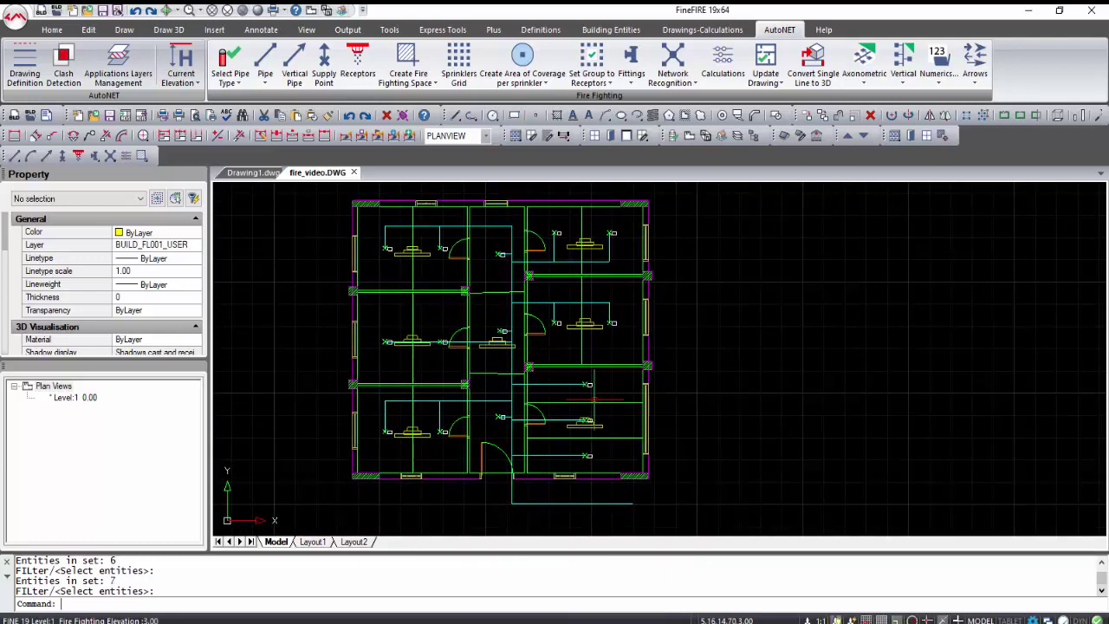
pyautogui.click(324, 62)
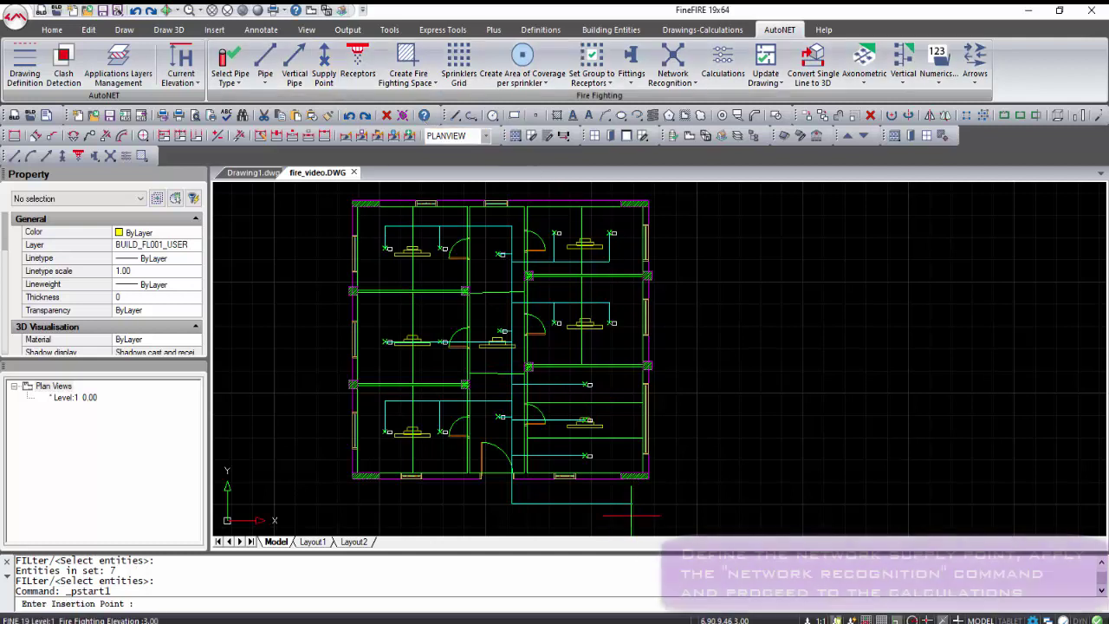
# - Place the supply point on the open pipe end using Endpoint snap
pyautogui.keyDown('shift'); pyautogui.rightClick(632, 225); pyautogui.keyUp('shift')
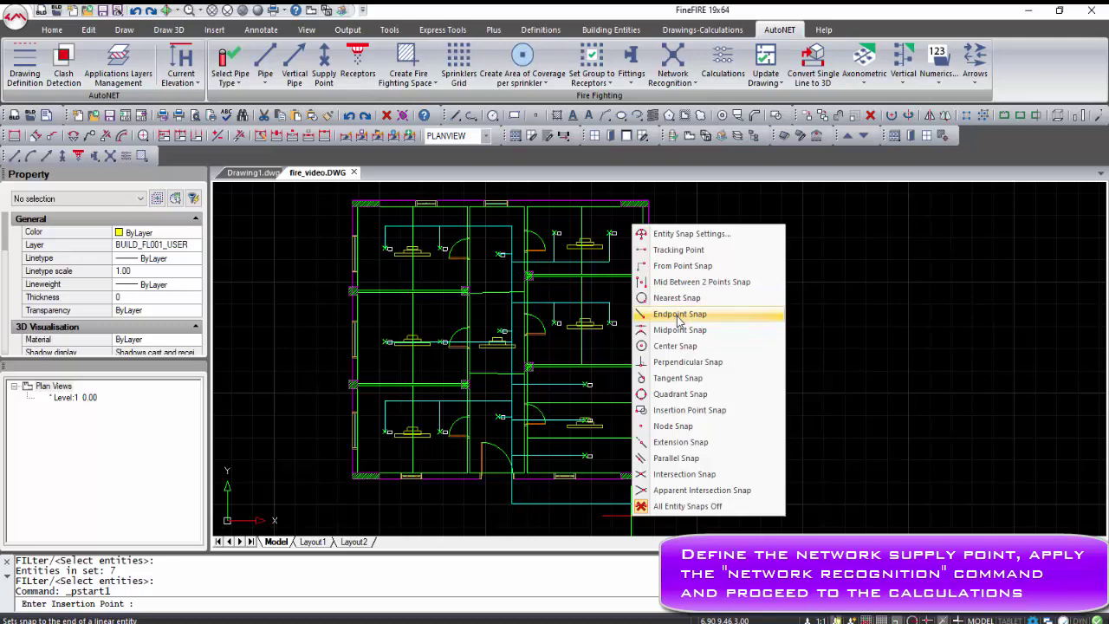
pyautogui.click(679, 314)
pyautogui.click(632, 503)
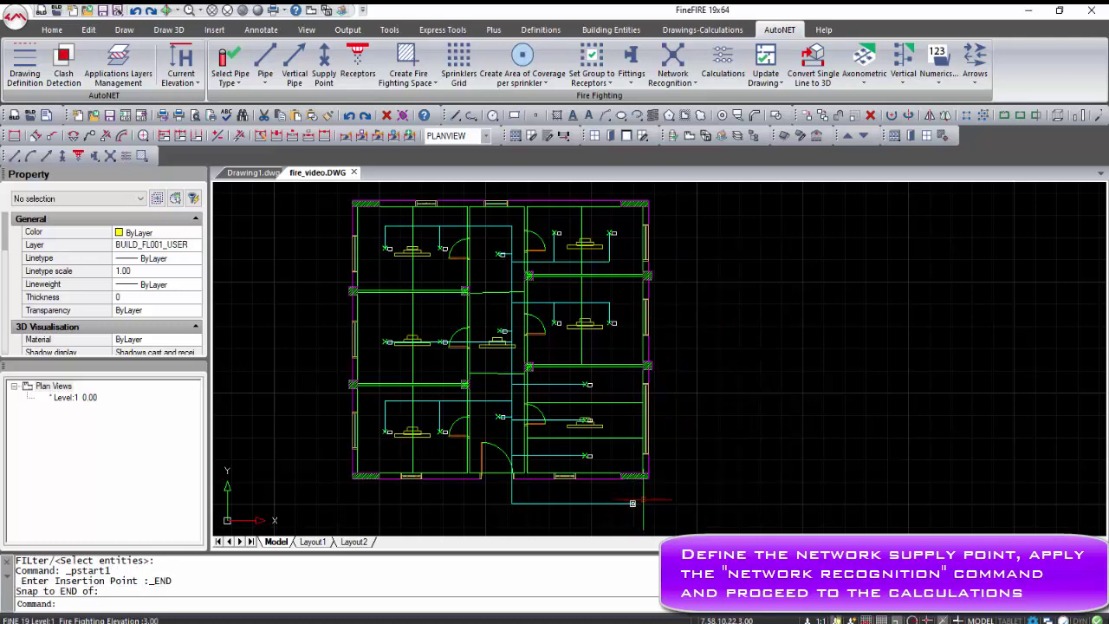
# - Recognise the sprinkler pipe network and run the calculations
pyautogui.click(680, 82)
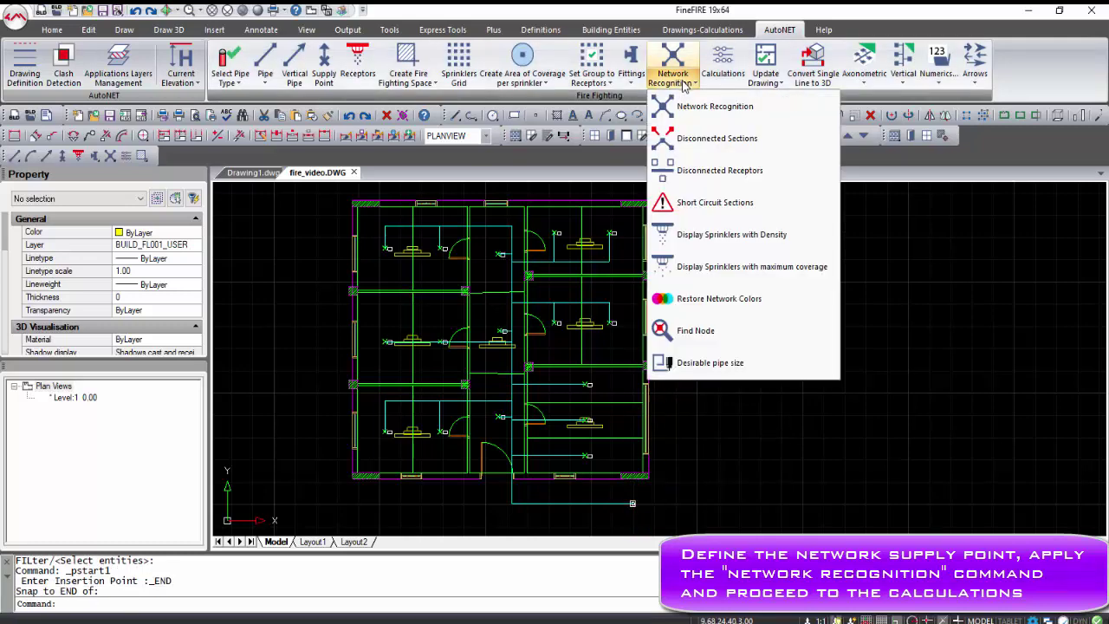
pyautogui.click(686, 105)
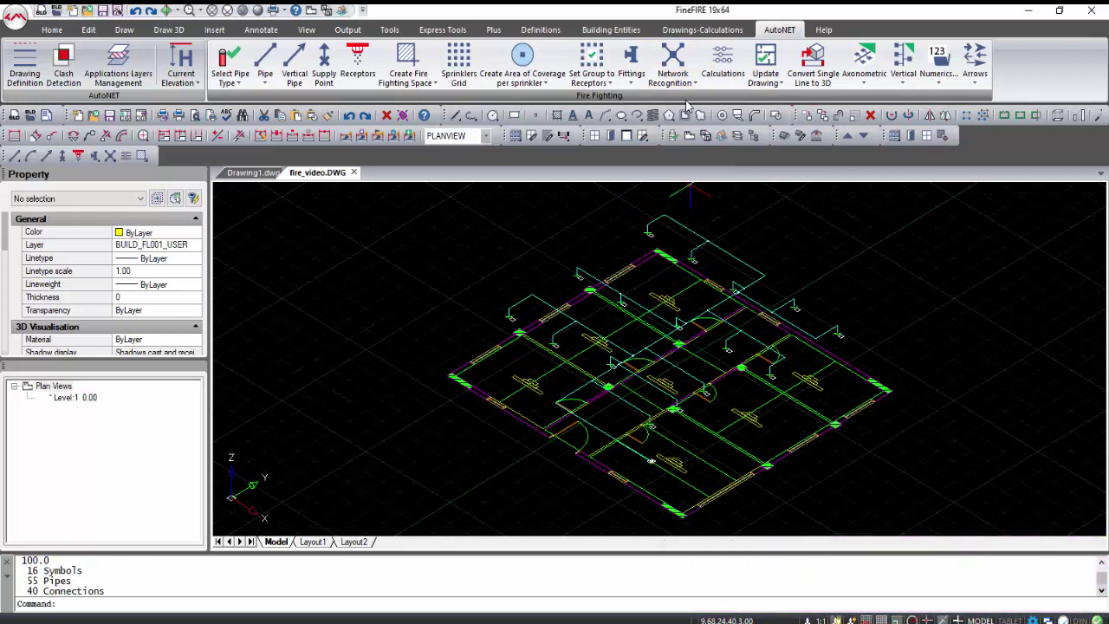
pyautogui.click(725, 77)
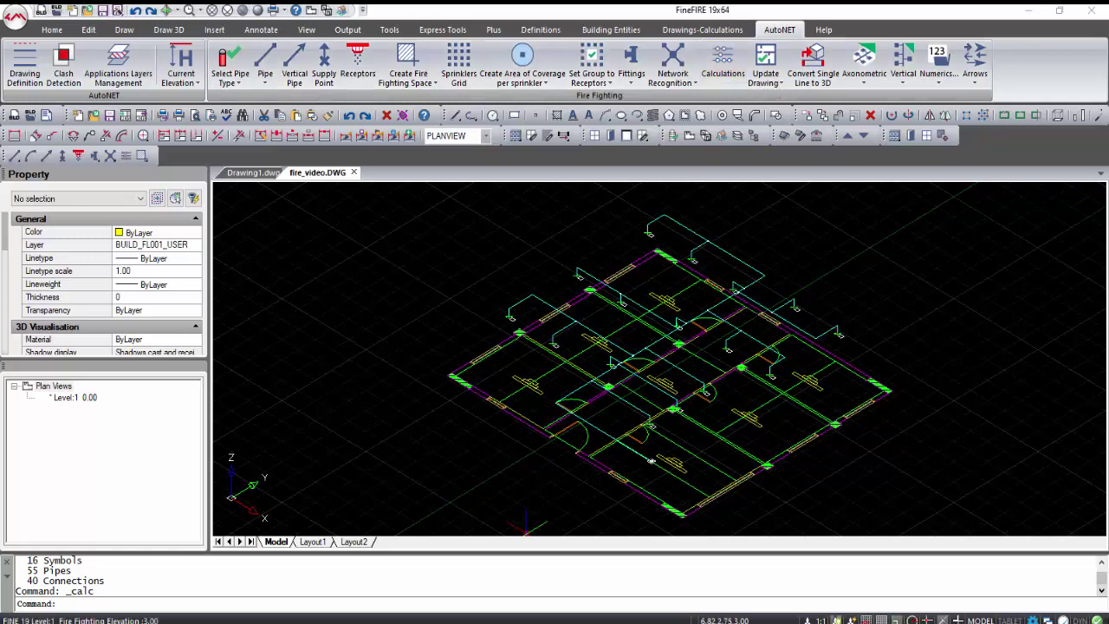
# - Update the Fire Fighting project from the drawing, saving and recalculating it
pyautogui.click(691, 578)
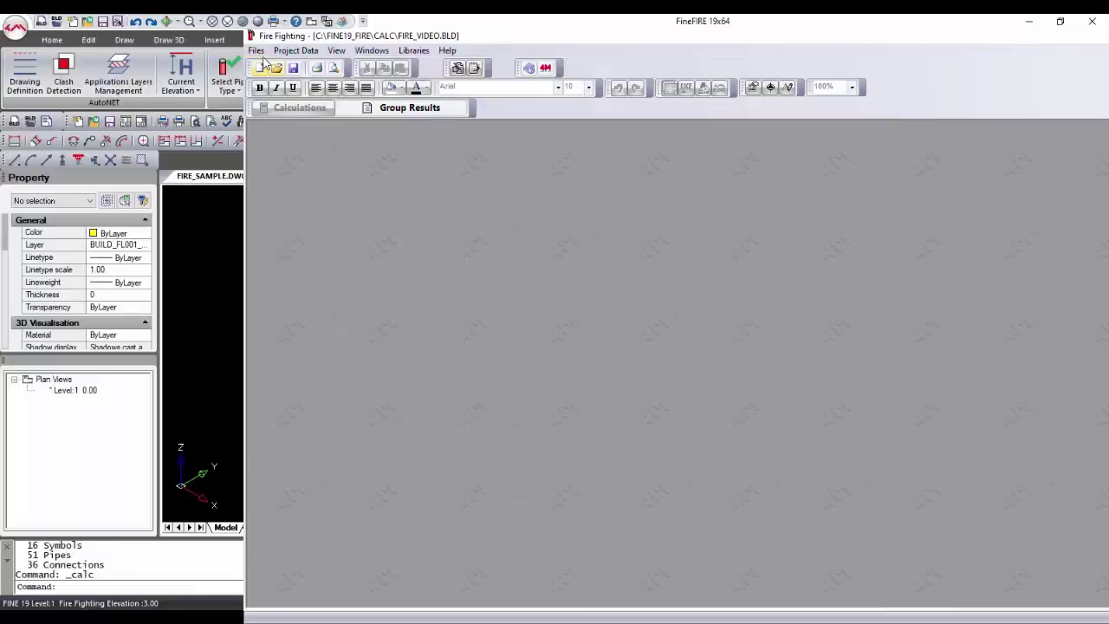
pyautogui.click(256, 50)
pyautogui.click(313, 102)
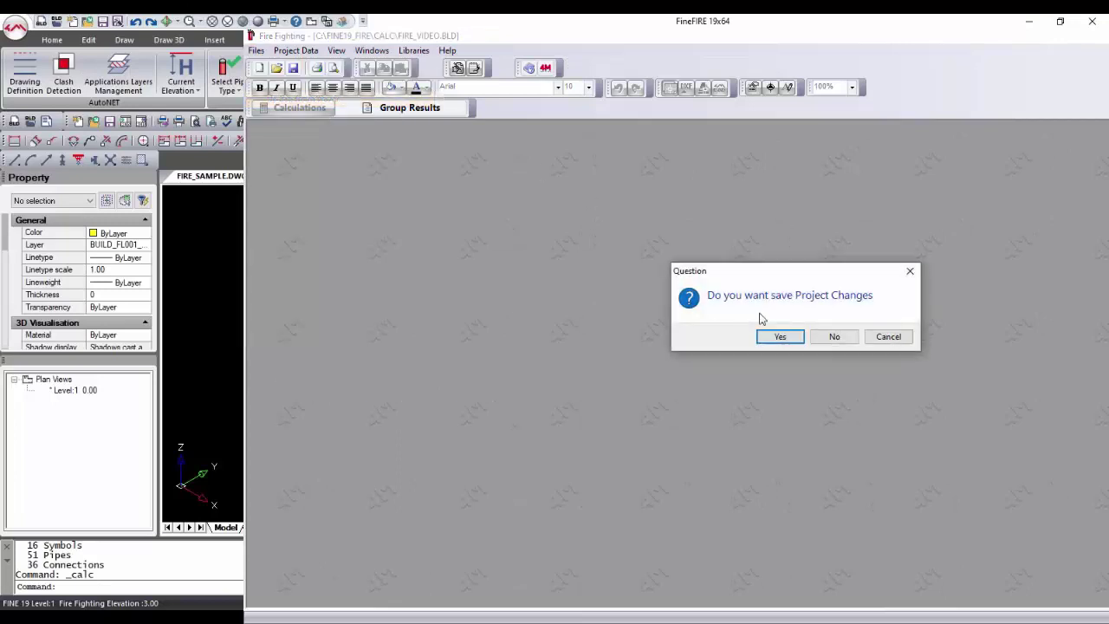
pyautogui.click(781, 337)
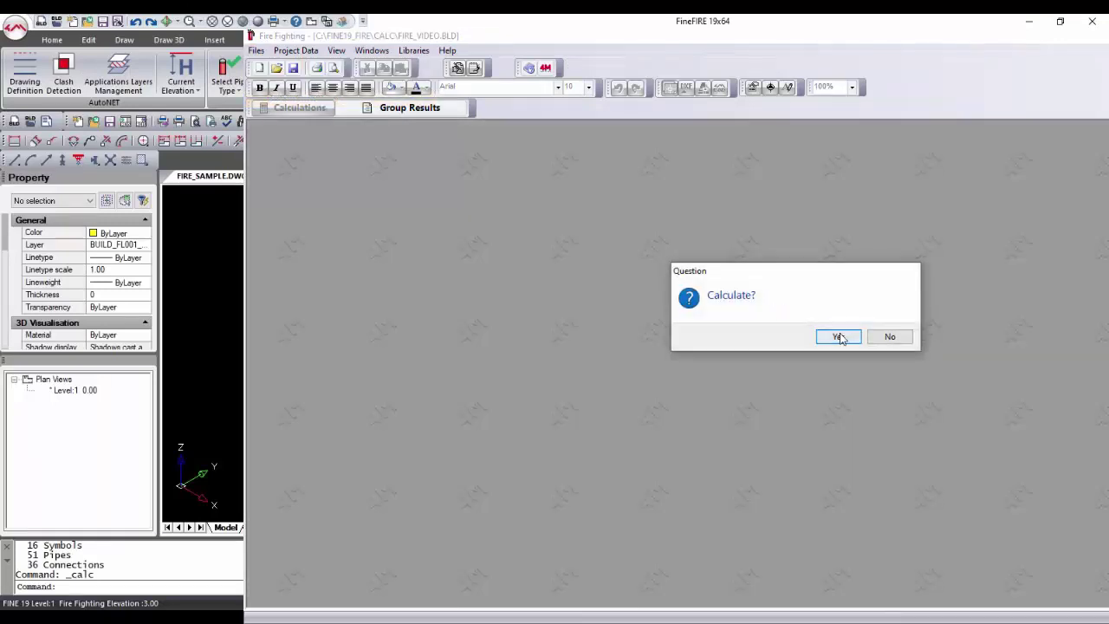
pyautogui.click(838, 337)
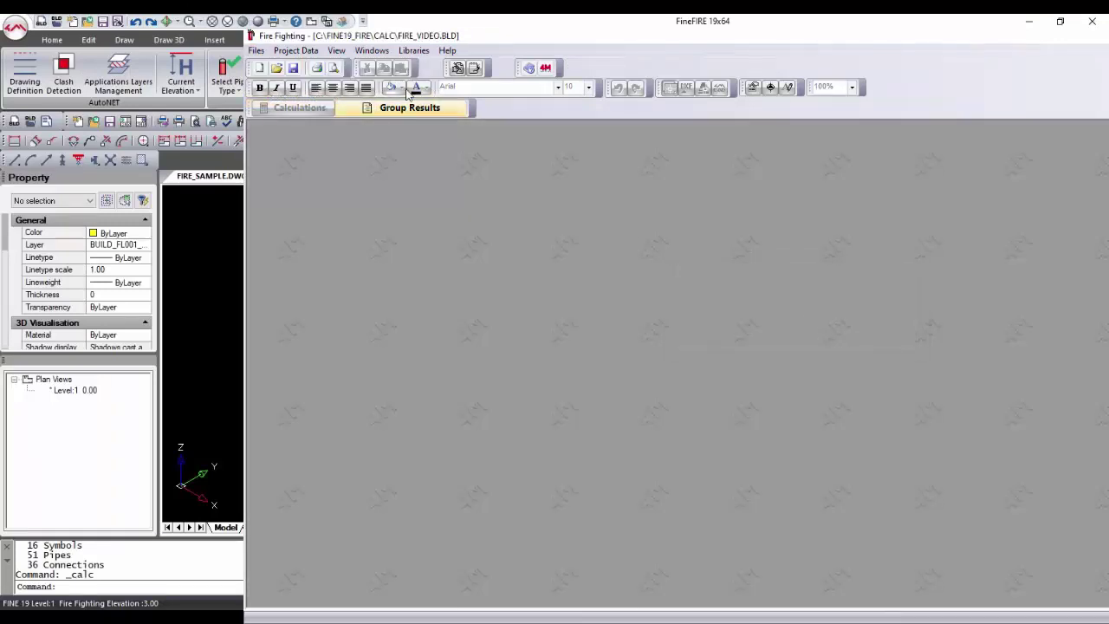
# - Show the calculation sheet maximized and bring up Project Data > Network options
pyautogui.click(372, 50)
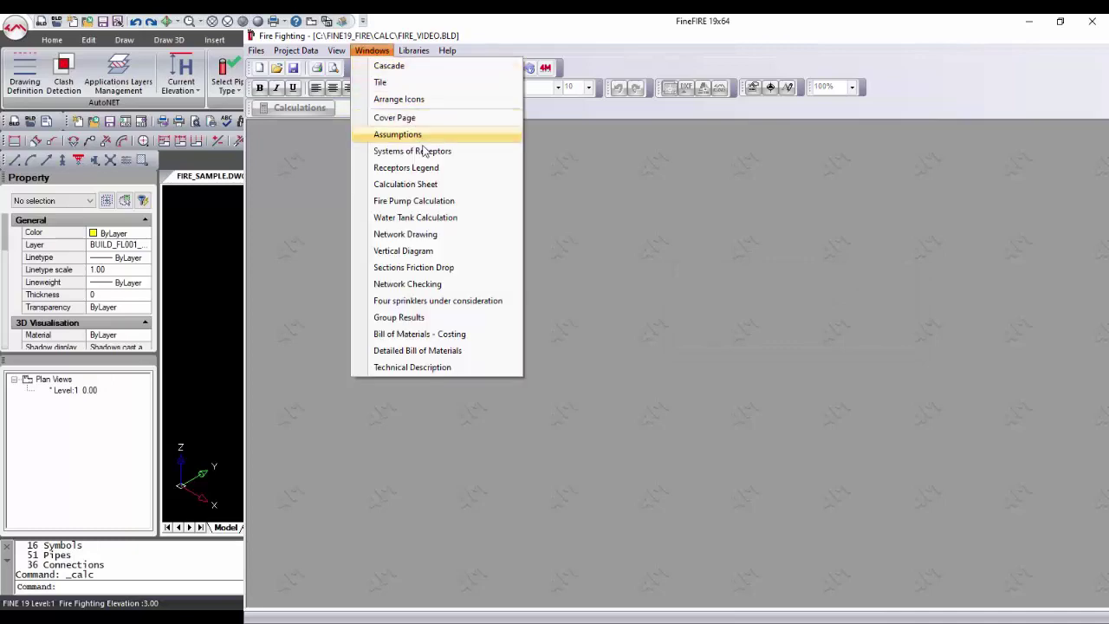
pyautogui.click(424, 183)
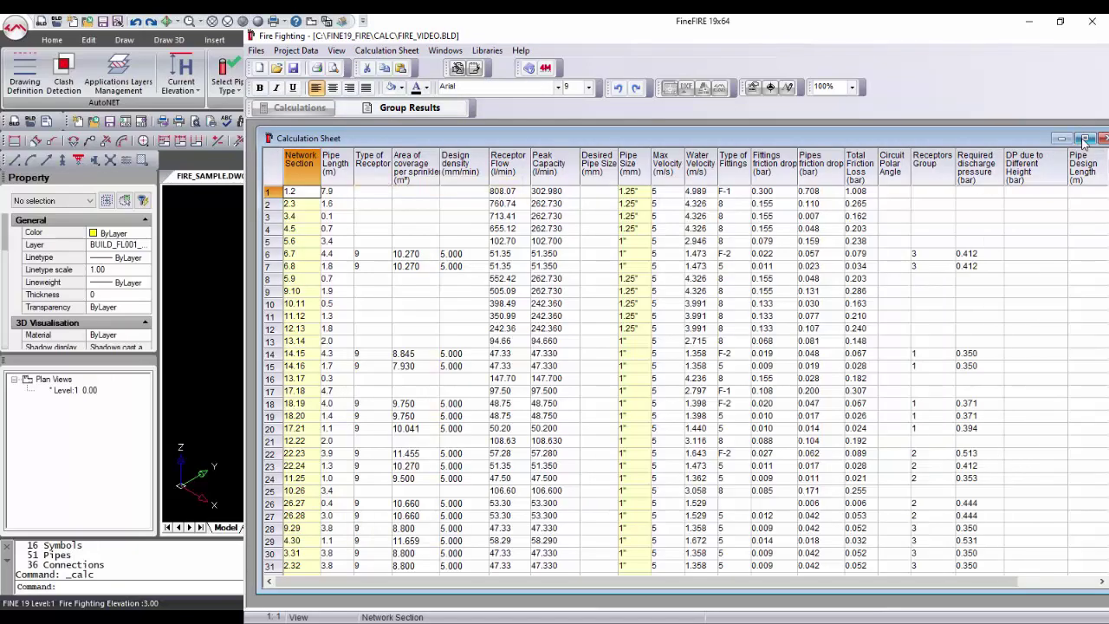
pyautogui.click(1082, 139)
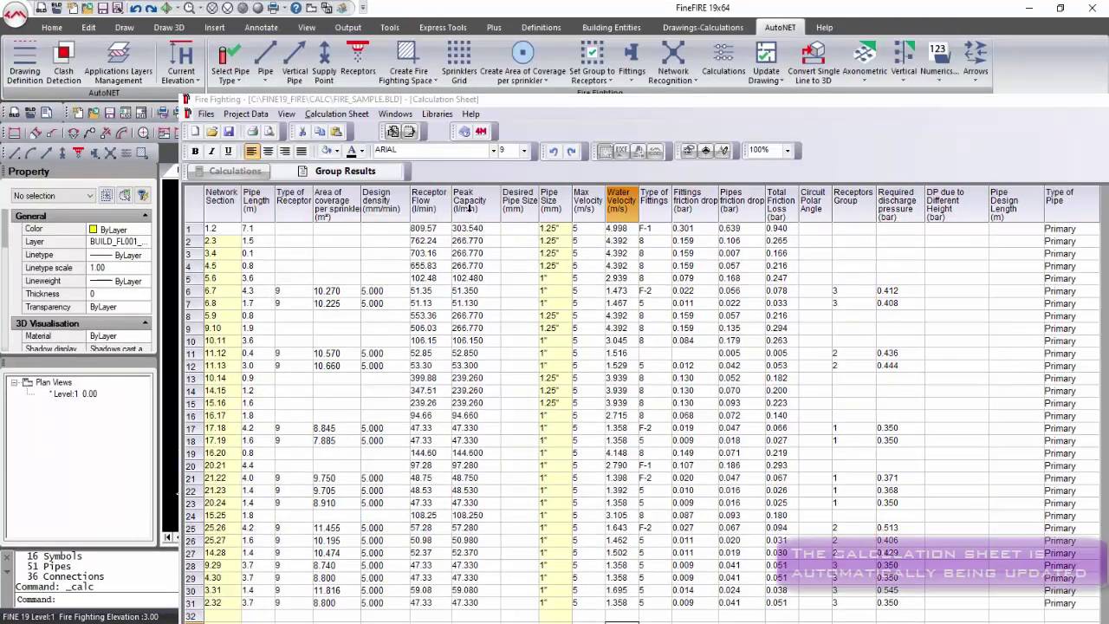
pyautogui.click(419, 201)
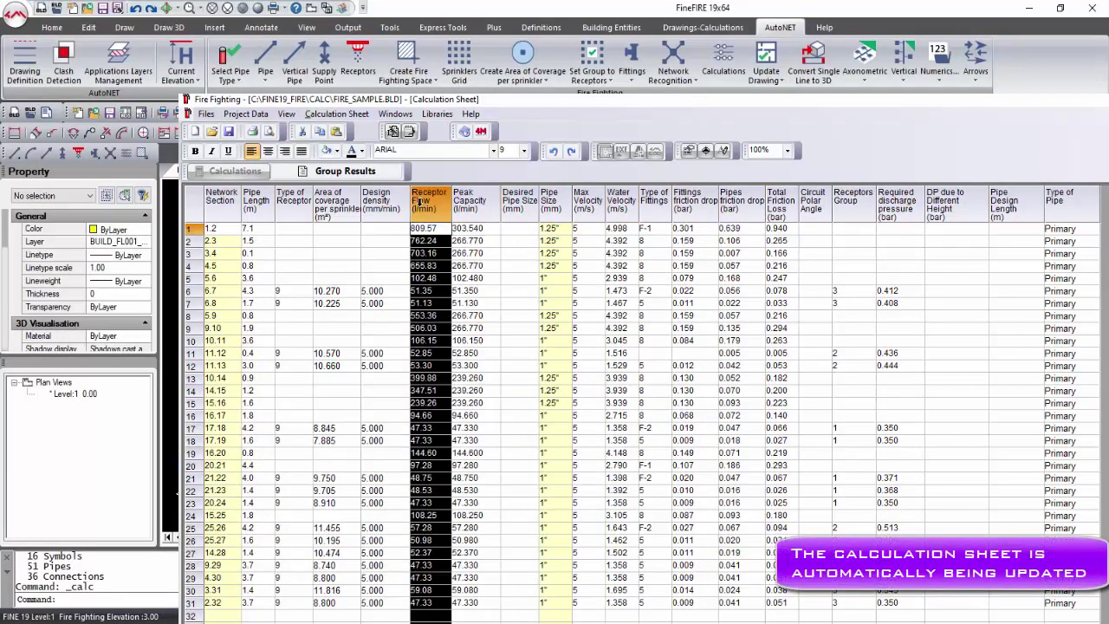
pyautogui.click(243, 114)
pyautogui.click(257, 147)
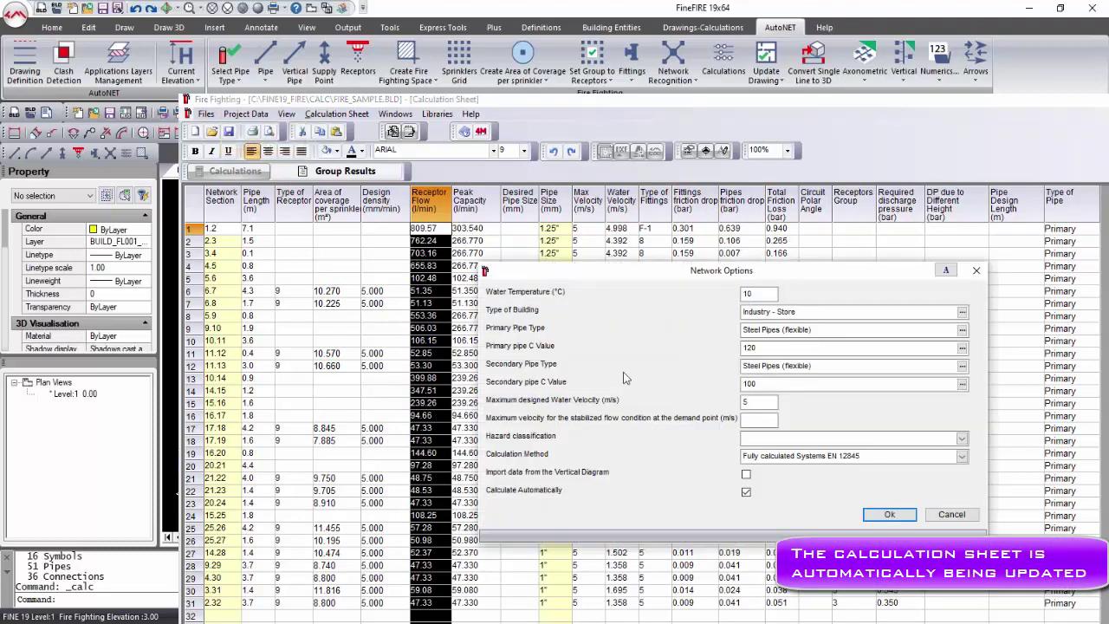
# - Set demand-point max velocity 6.5 m/s and Ordinary Hazard, keep EN 12845, and apply
pyautogui.click(758, 420)
pyautogui.write('6')
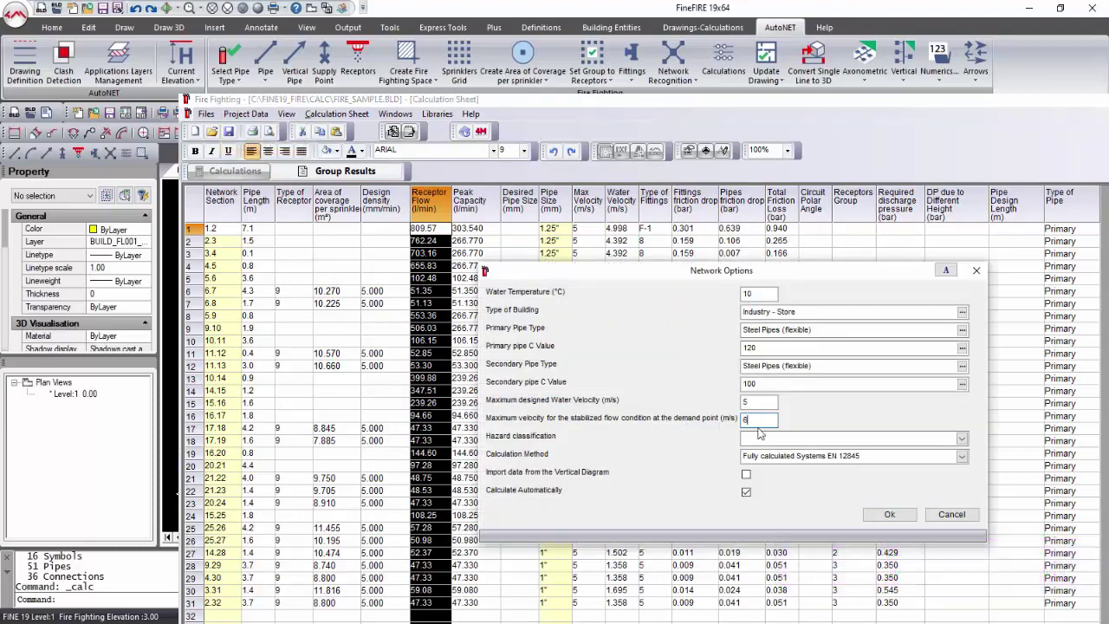
pyautogui.write('.5')
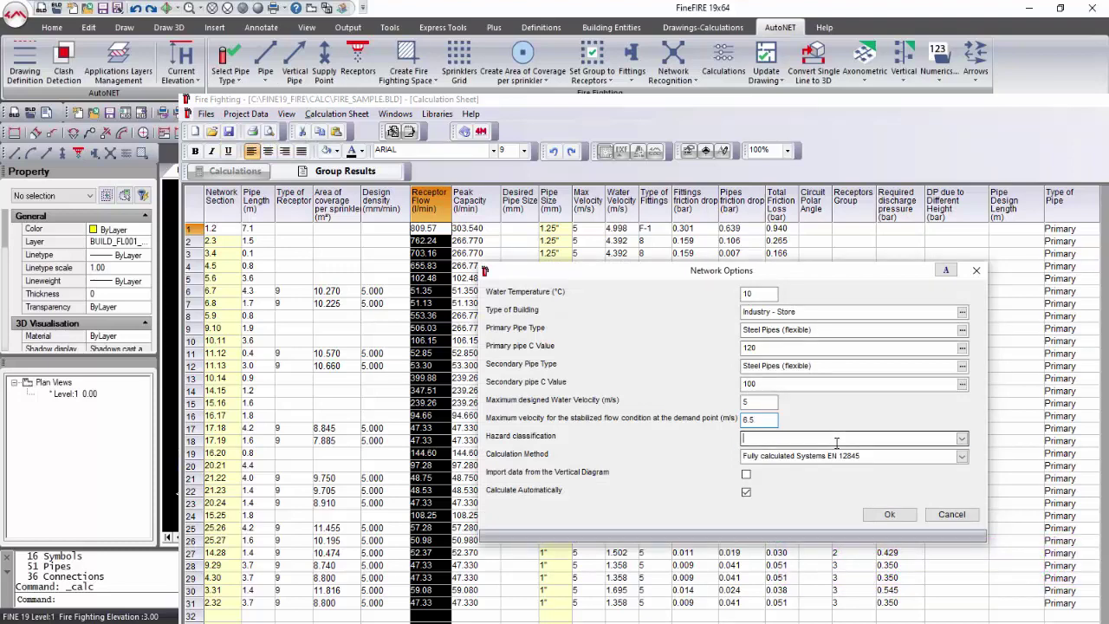
pyautogui.click(960, 439)
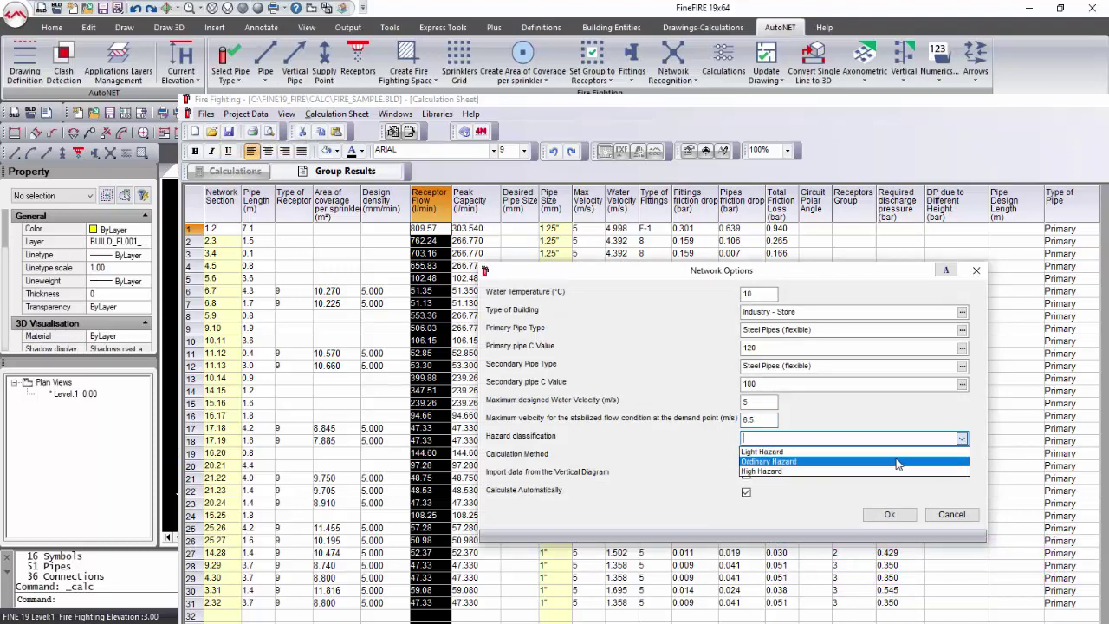
pyautogui.click(898, 460)
pyautogui.click(959, 456)
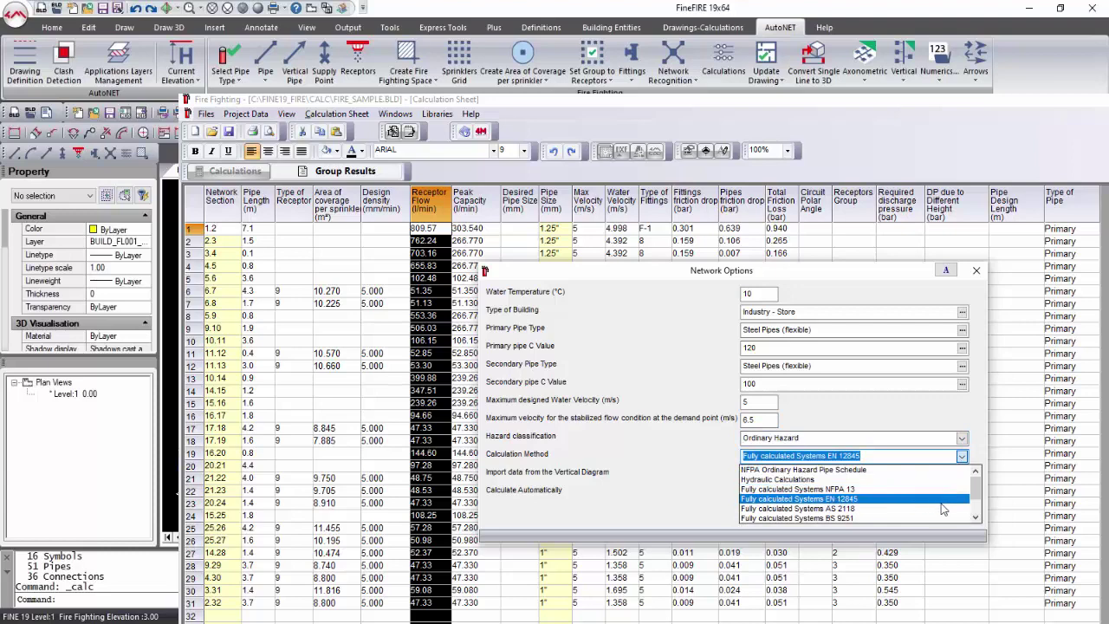
pyautogui.scroll(-1, 974, 514)
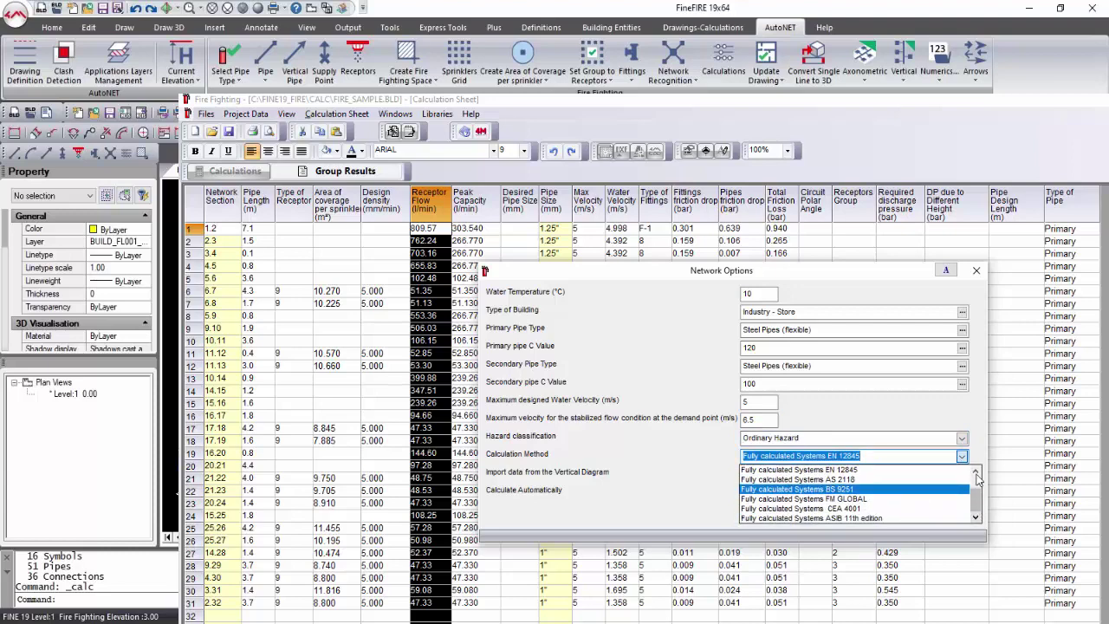
pyautogui.click(977, 479)
pyautogui.click(918, 499)
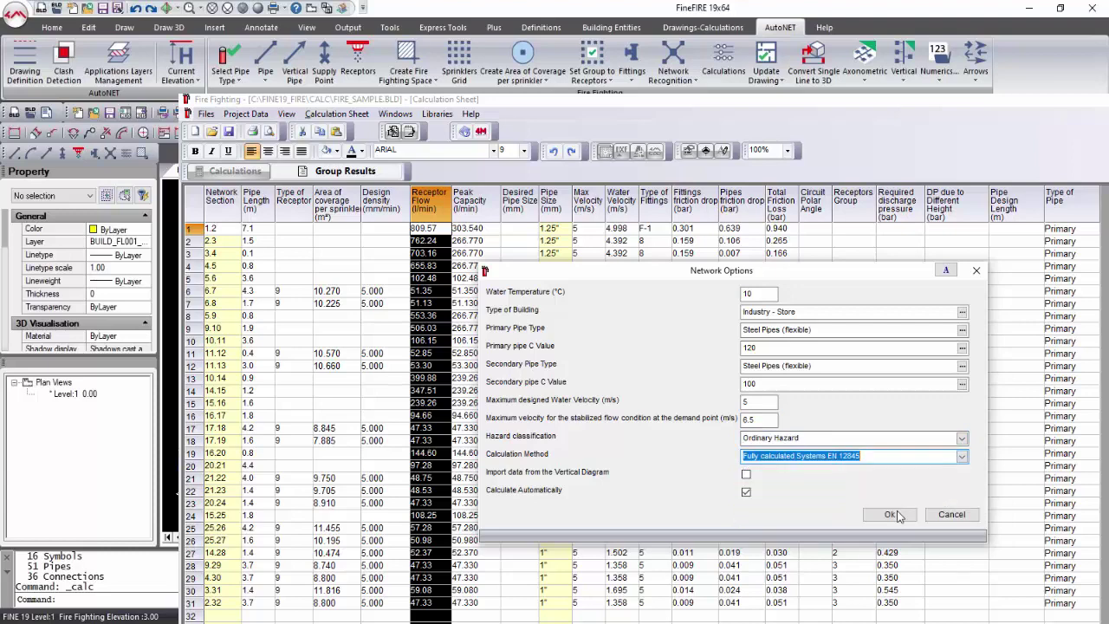
pyautogui.click(892, 515)
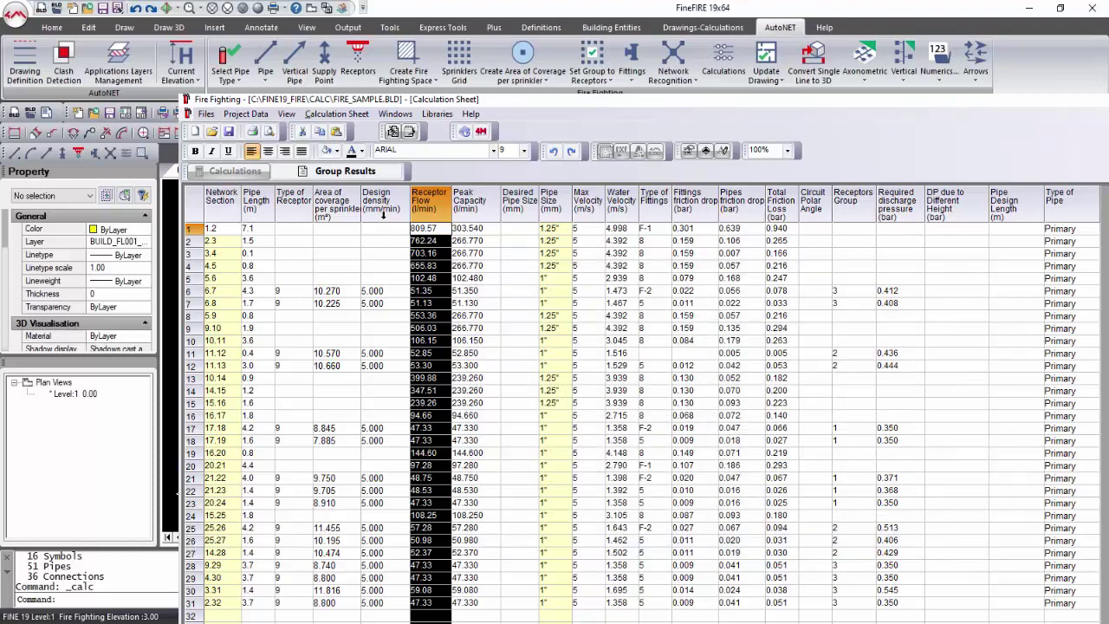
# - Show the Fire Pump Calculation and review its NPSH Check table
pyautogui.click(396, 115)
pyautogui.click(451, 265)
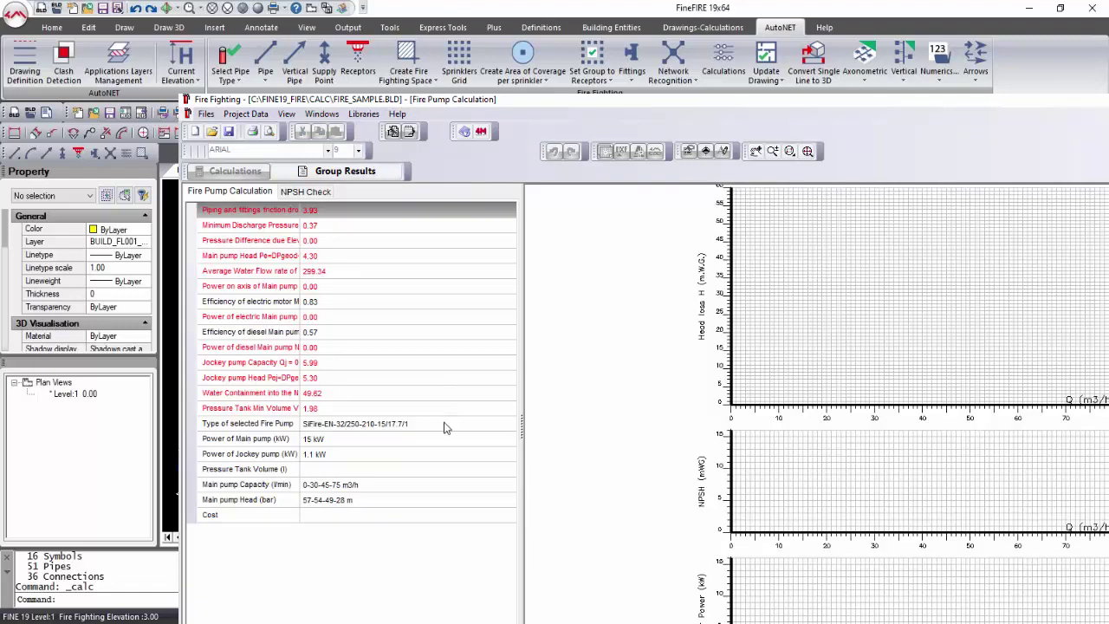
pyautogui.click(313, 192)
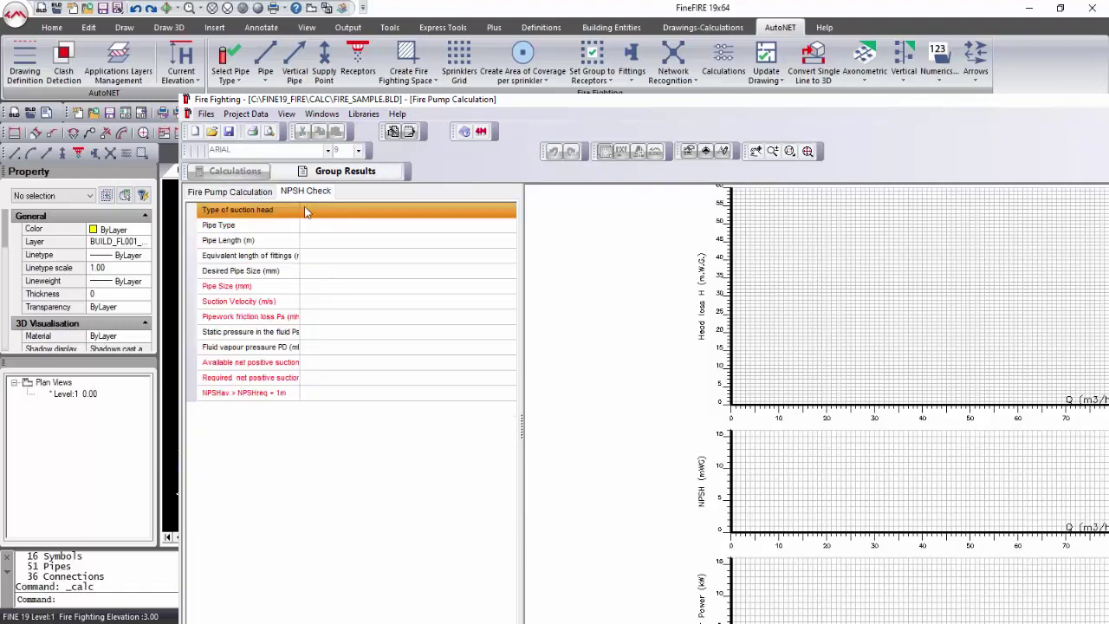
pyautogui.moveTo(300, 224); pyautogui.dragTo(375, 226)
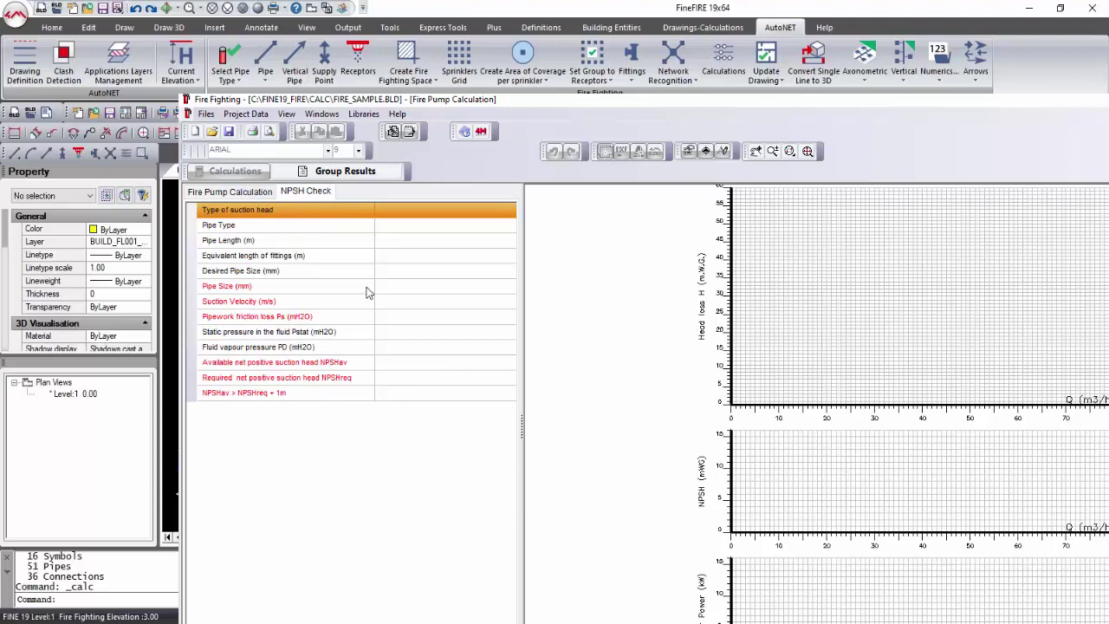
pyautogui.click(244, 192)
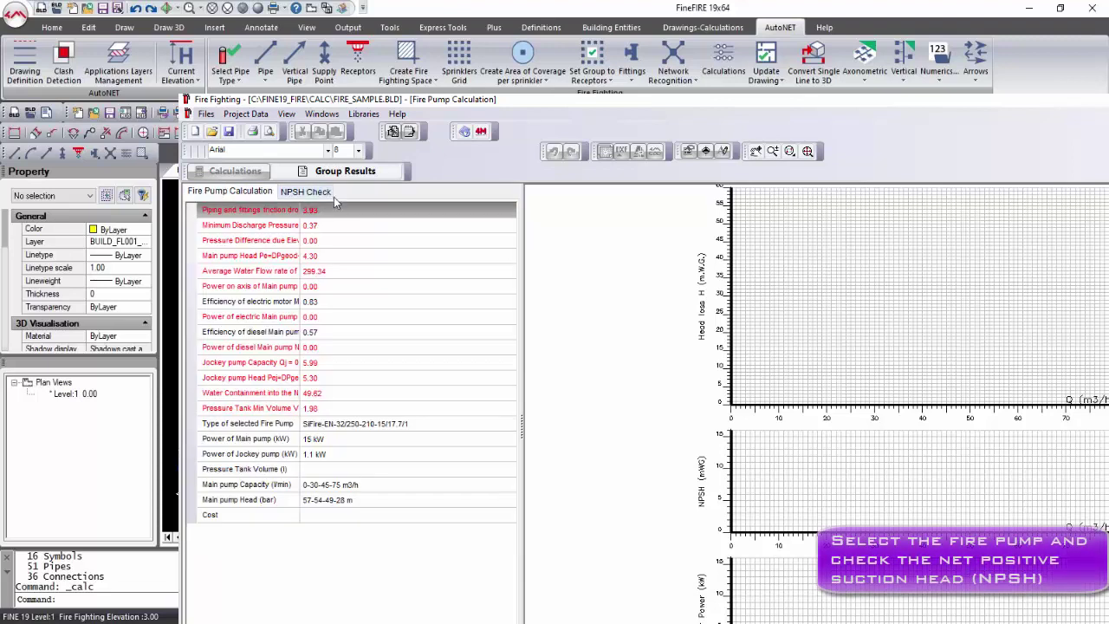
# - Choose to select the fire pump from the catalogue via the Type of selected Fire Pump option
pyautogui.click(490, 423)
pyautogui.click(510, 423)
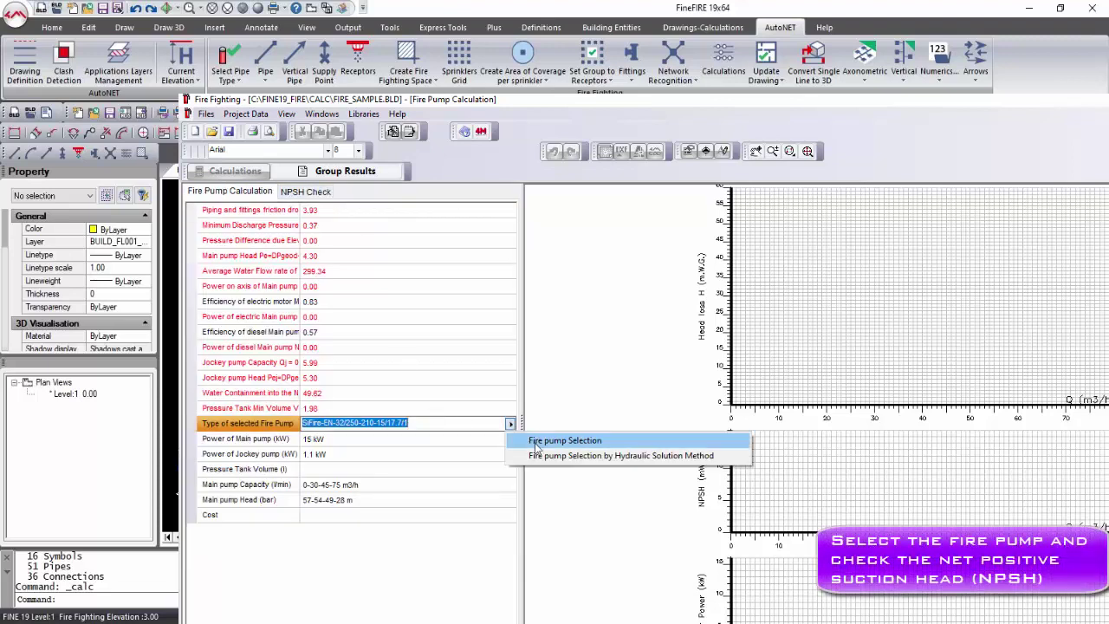
pyautogui.click(549, 457)
# - Select the WILO 2014 SiFire-EN-32/250-210-15/17.7/1.1EDJ pump and apply it to the calculation
pyautogui.click(828, 394)
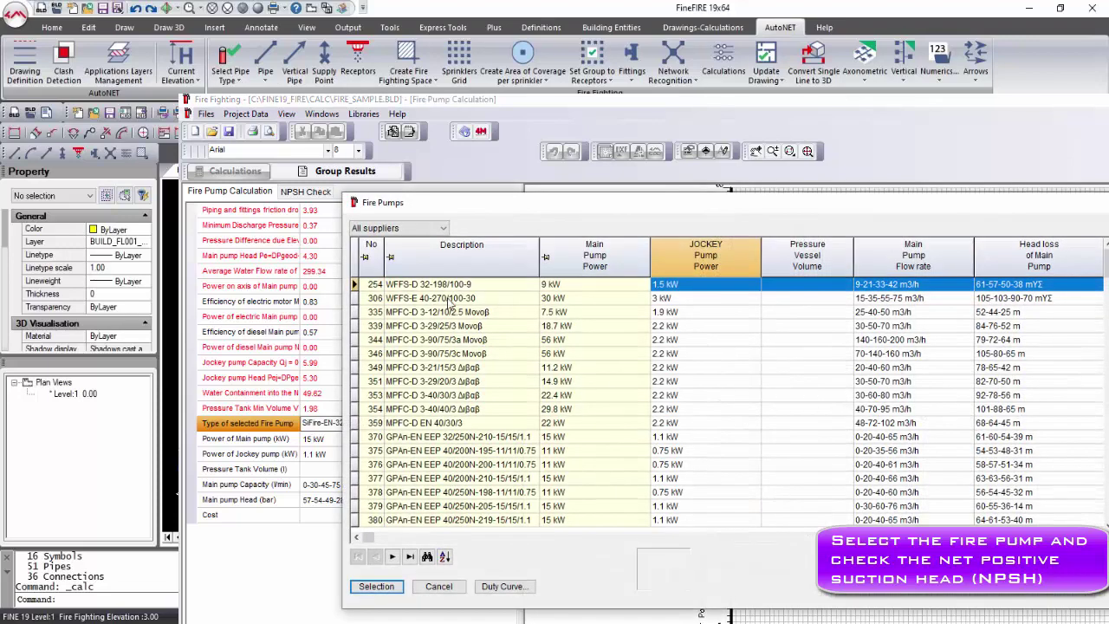
pyautogui.click(438, 229)
pyautogui.click(428, 296)
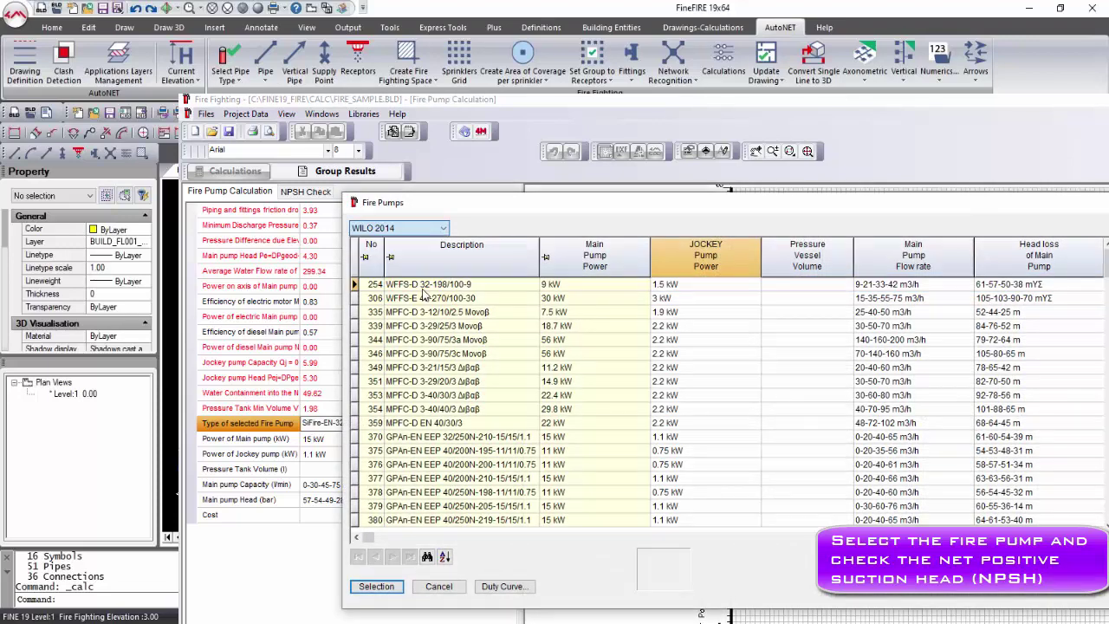
pyautogui.click(448, 286)
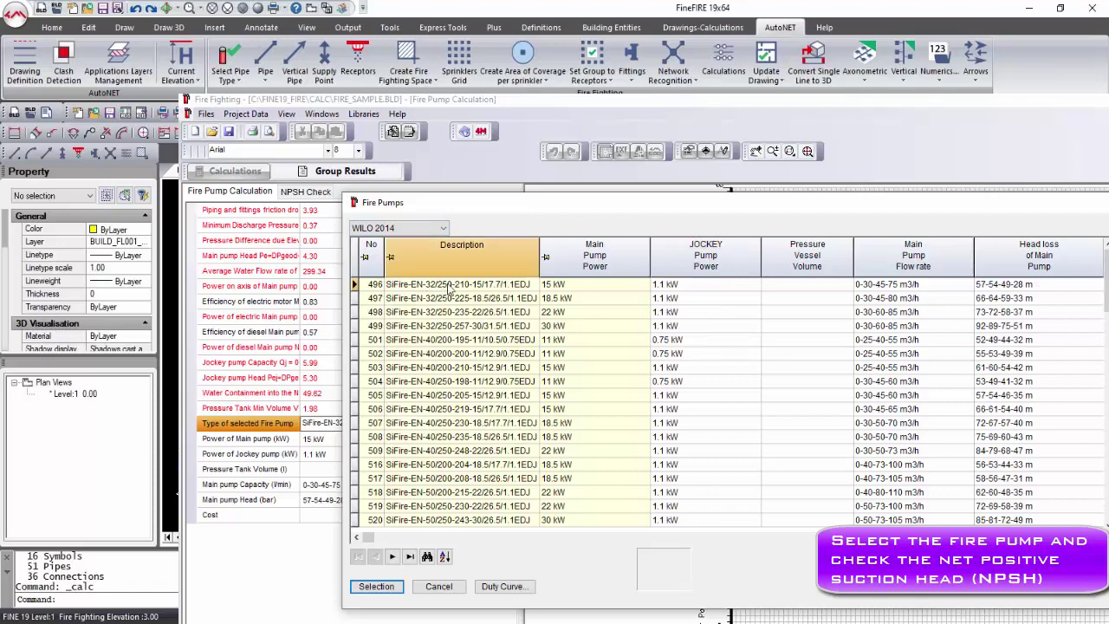
pyautogui.click(394, 587)
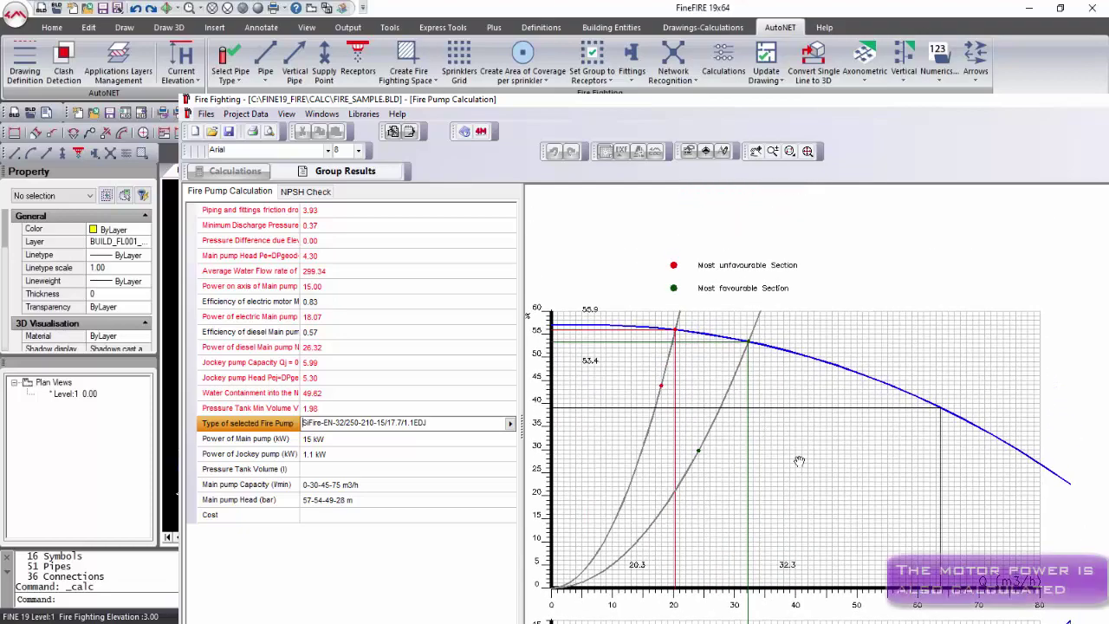
pyautogui.scroll(-5, 799, 462)
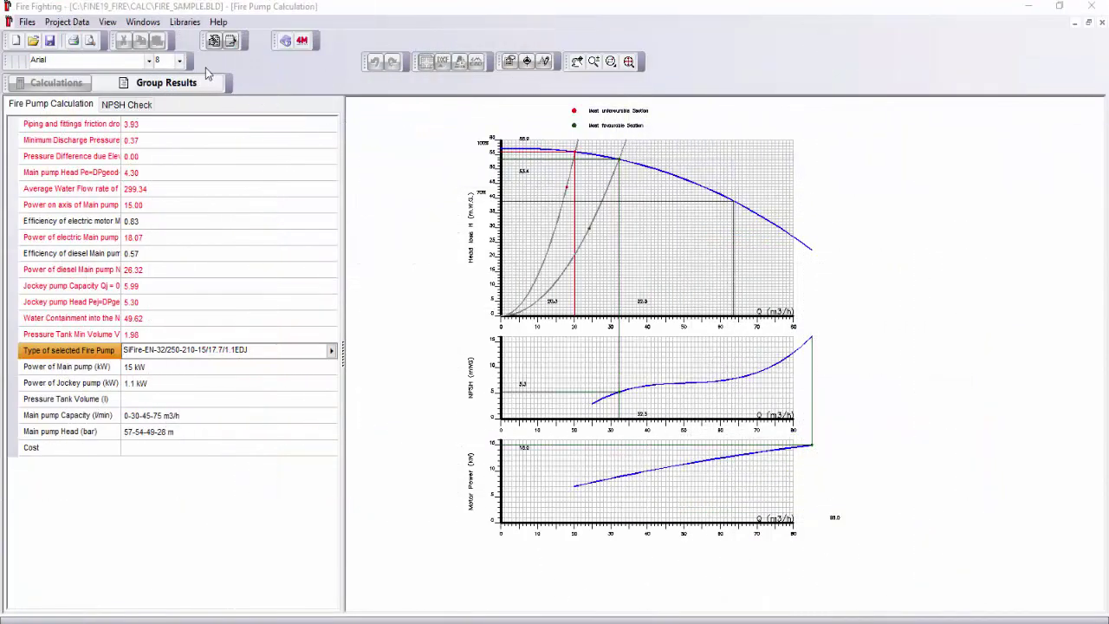
# - Display the network checking report and the sections friction drop report
pyautogui.click(142, 21)
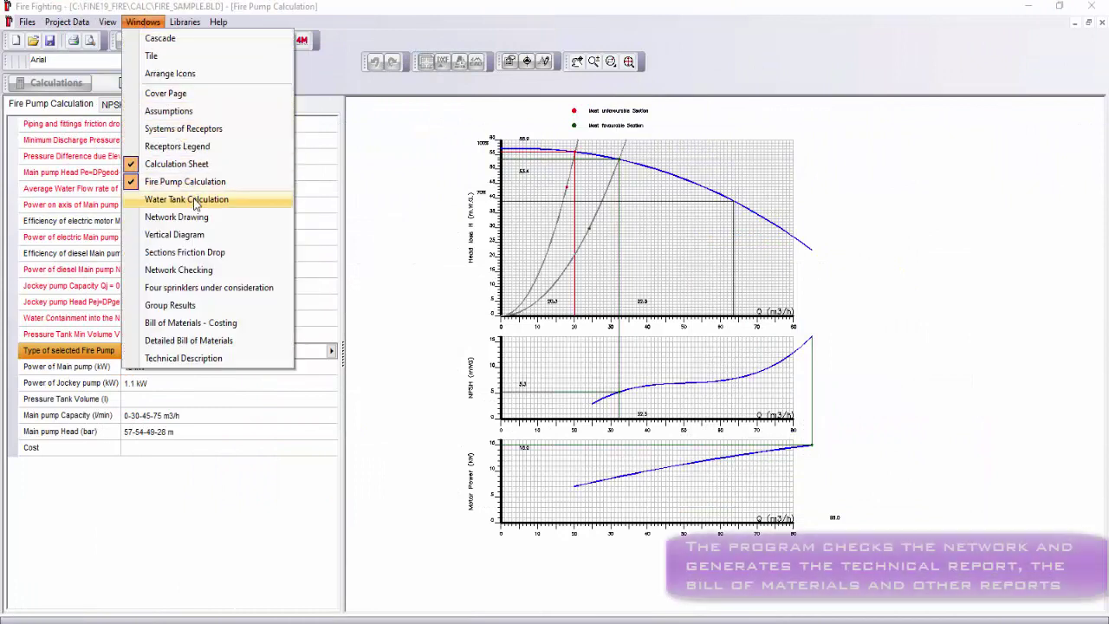
pyautogui.click(198, 270)
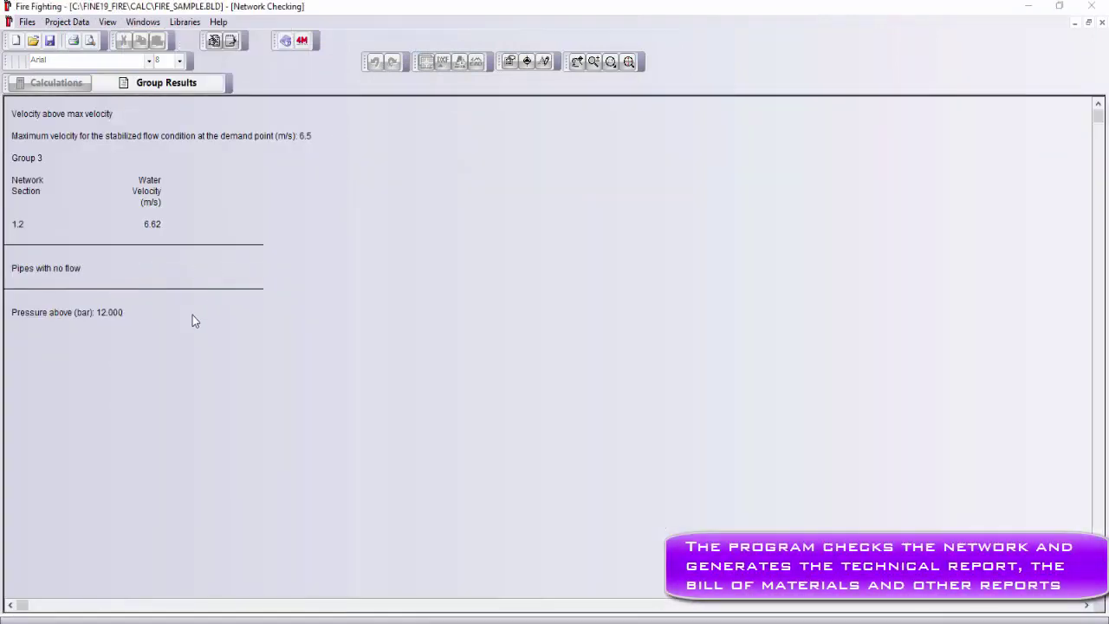
pyautogui.click(142, 22)
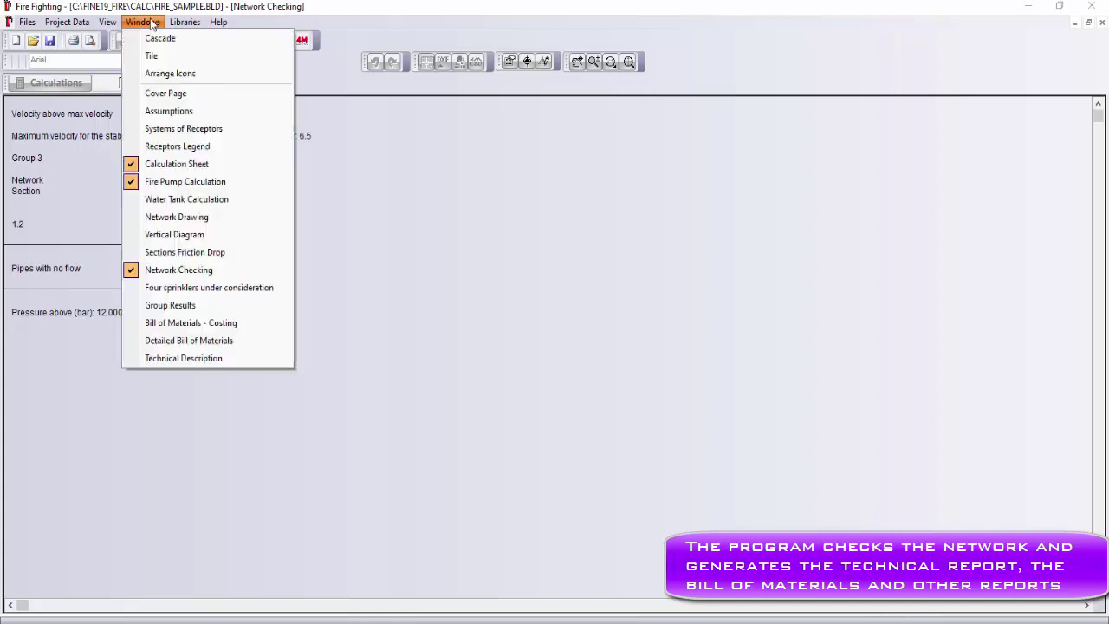
pyautogui.click(197, 251)
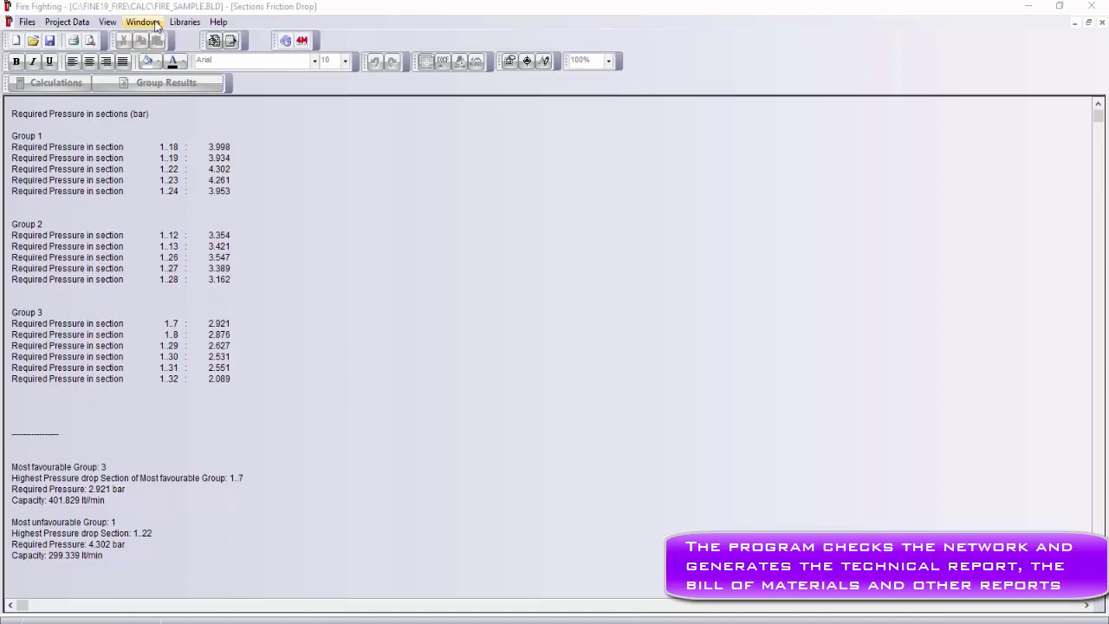
# - Review the costed Bill of Materials report, then close it
pyautogui.click(155, 24)
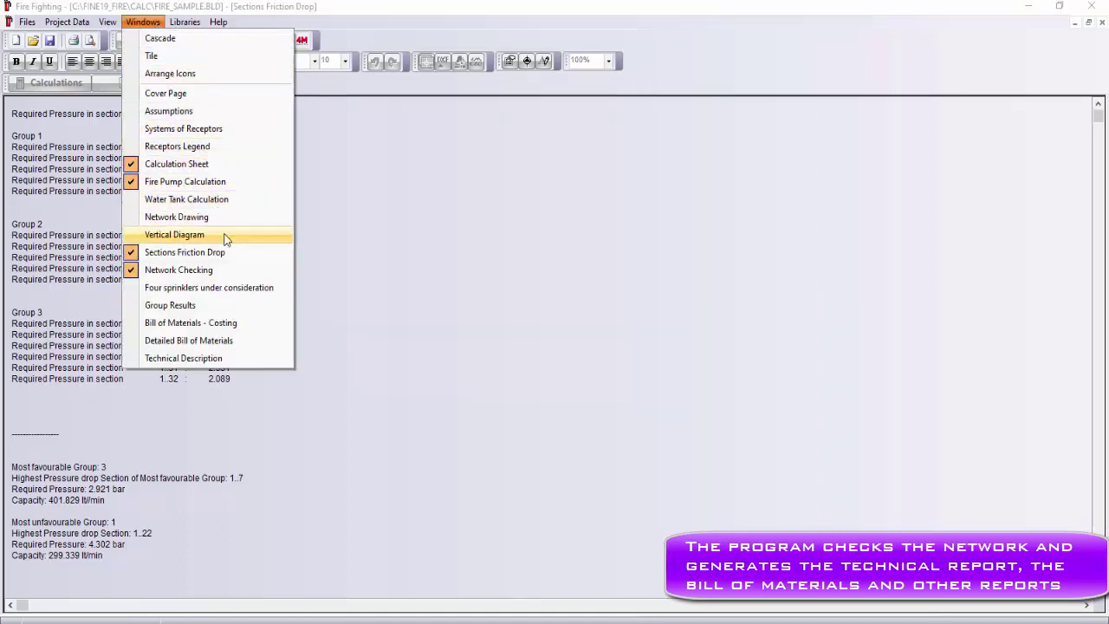
pyautogui.click(240, 320)
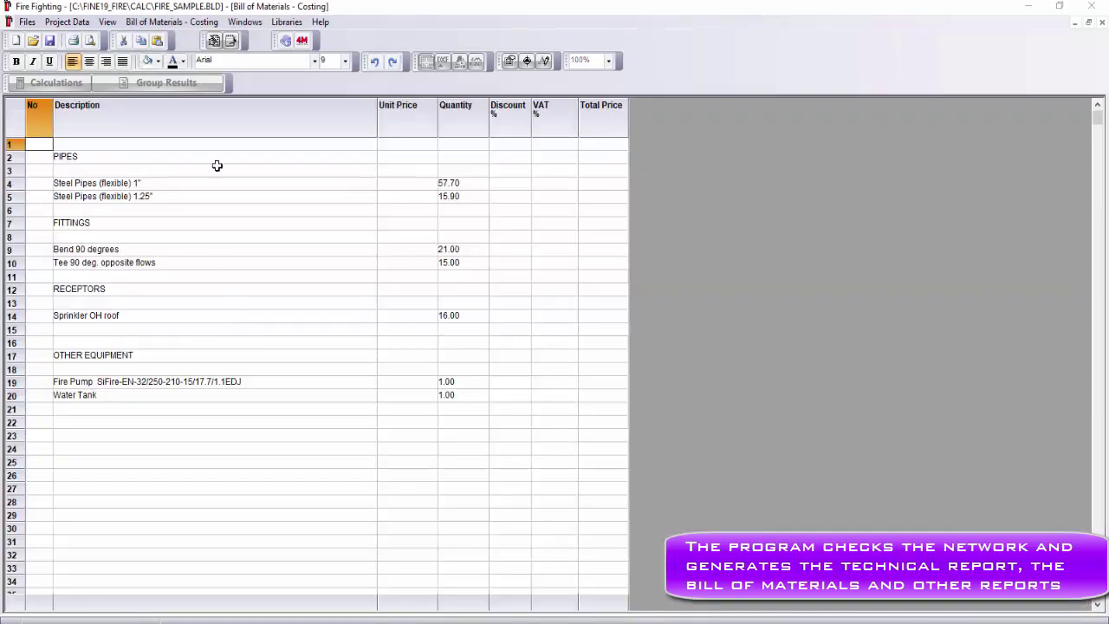
pyautogui.click(1102, 22)
pyautogui.click(143, 21)
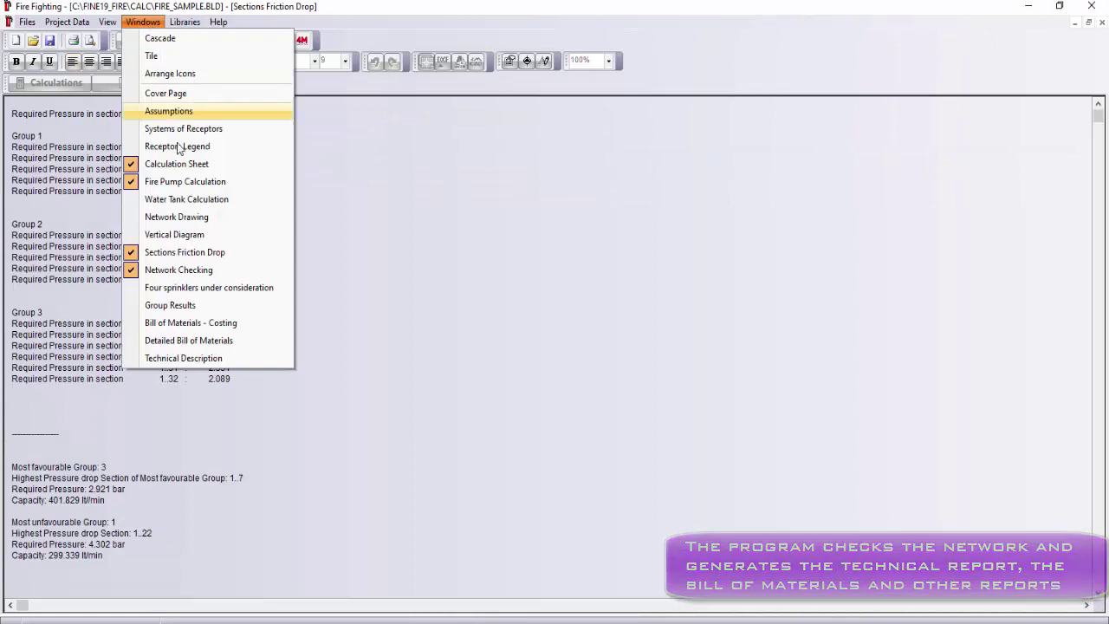
# - Open the technical description report and preview its printed pages 1 through 3
pyautogui.click(210, 359)
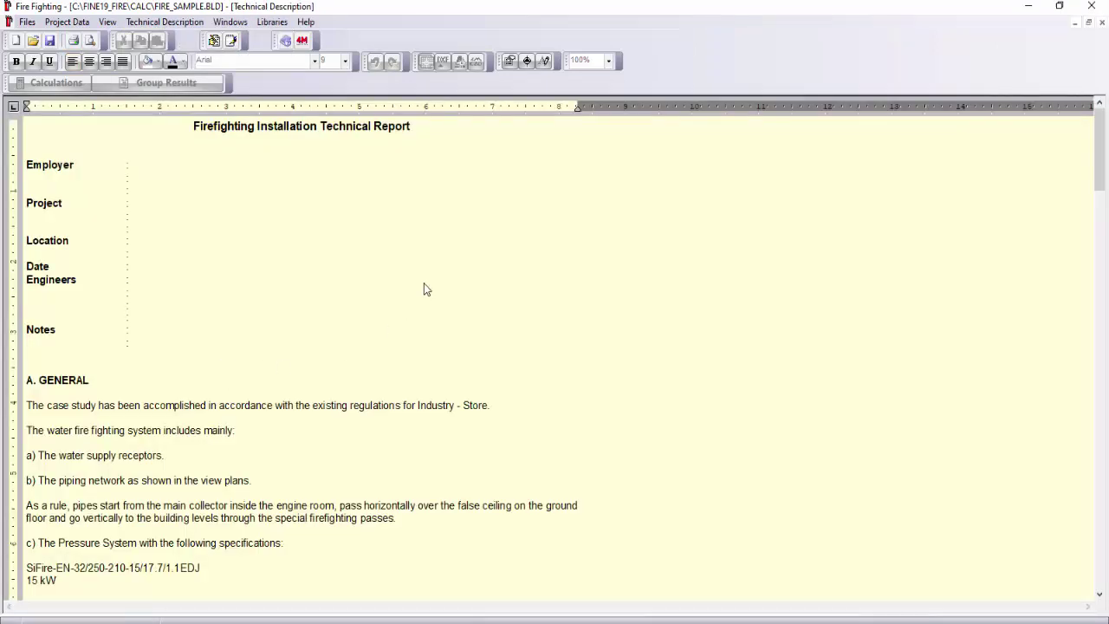
pyautogui.scroll(-6, 424, 285)
pyautogui.scroll(-4, 425, 285)
pyautogui.scroll(14, 423, 286)
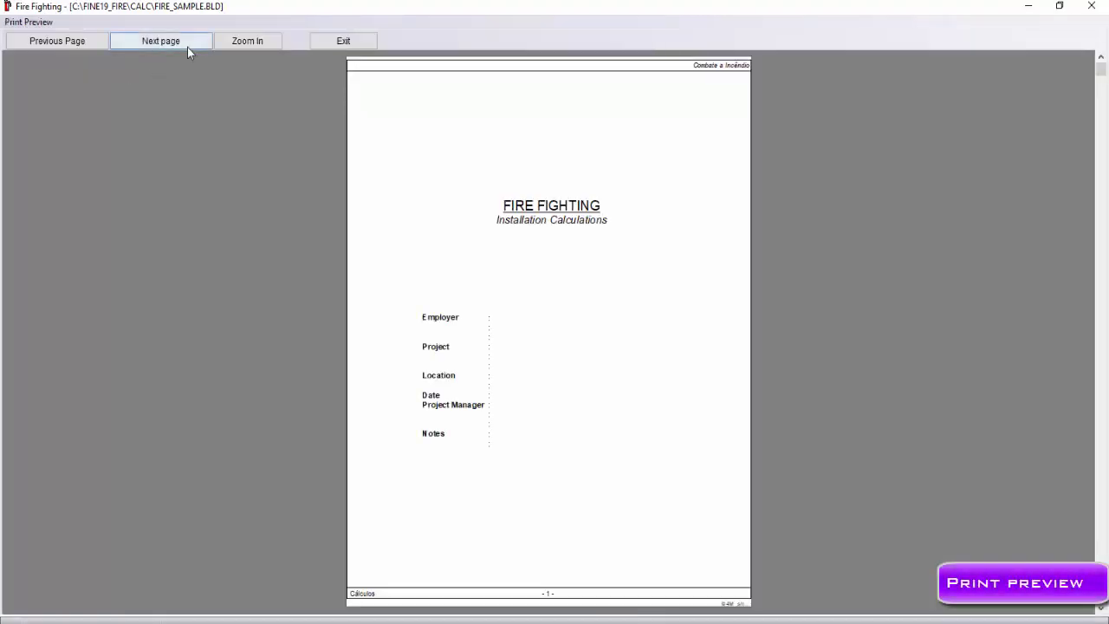
pyautogui.click(188, 48)
pyautogui.click(188, 48)
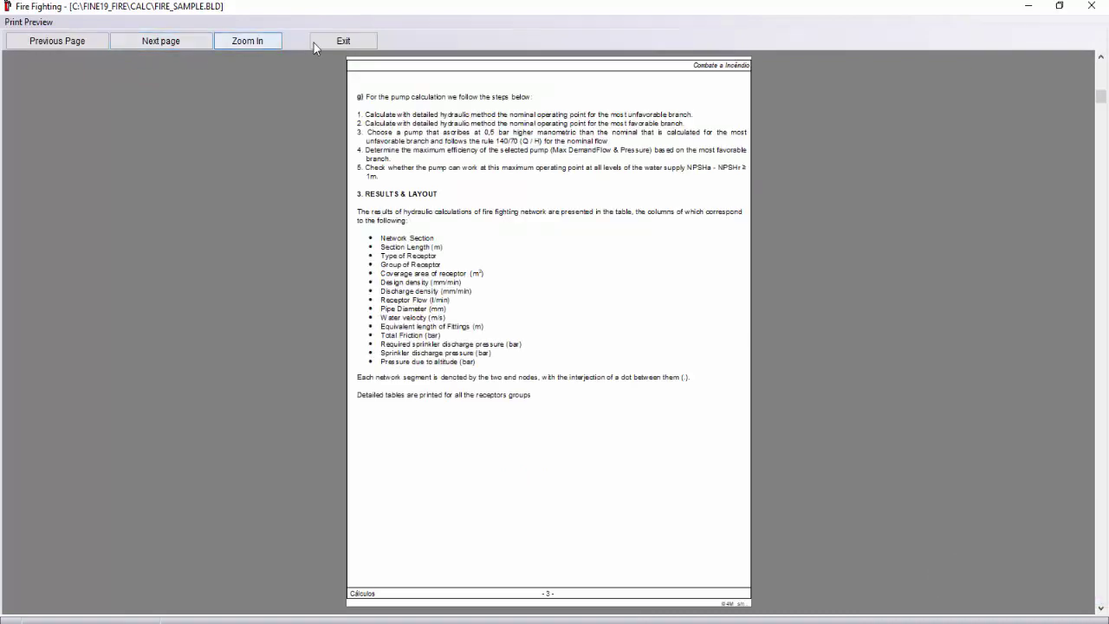
pyautogui.click(343, 41)
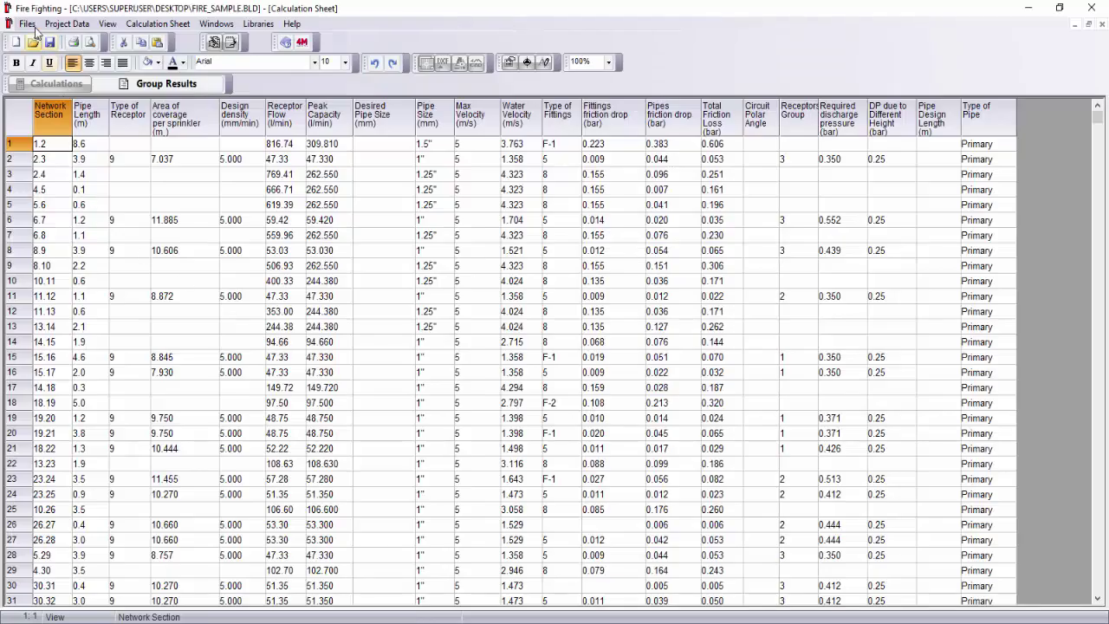
# - Exit the calculation program, saving the project changes
pyautogui.click(35, 25)
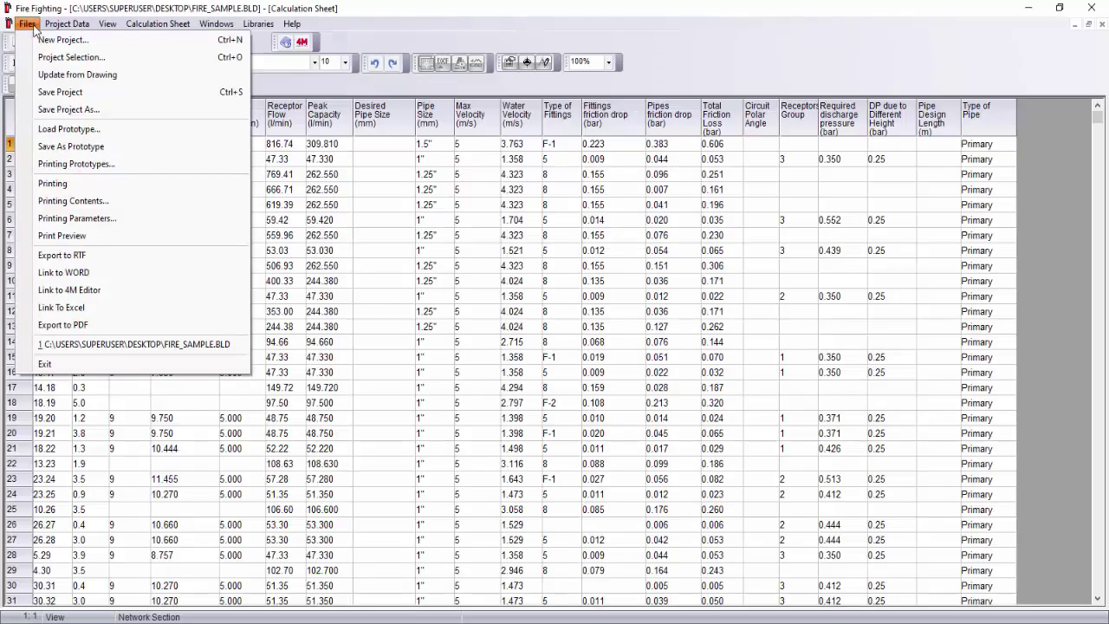
pyautogui.click(88, 364)
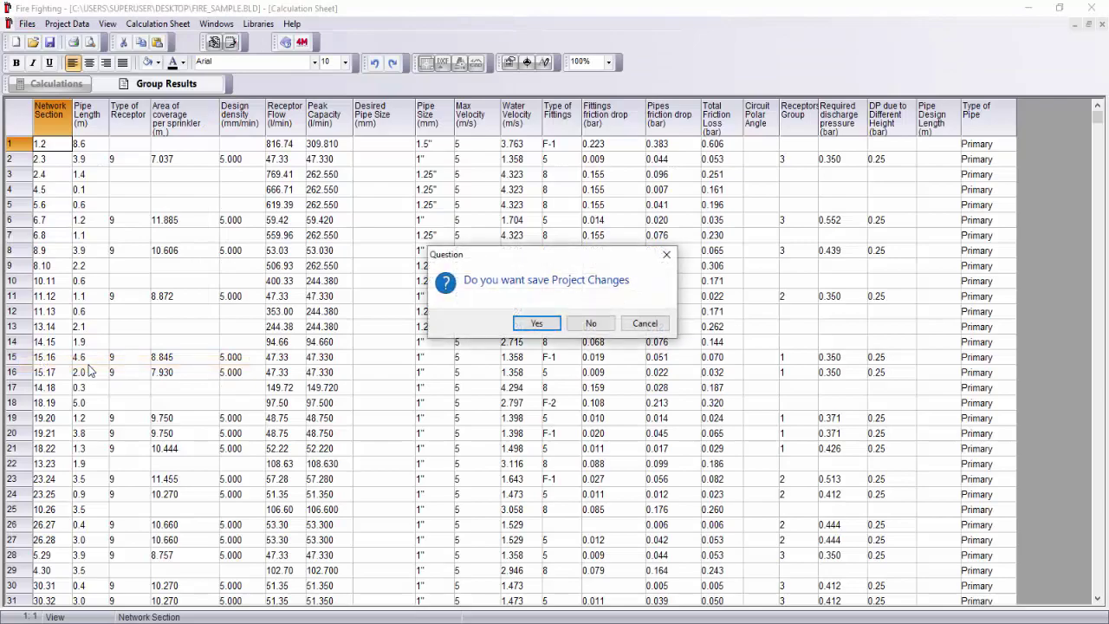
pyautogui.click(536, 323)
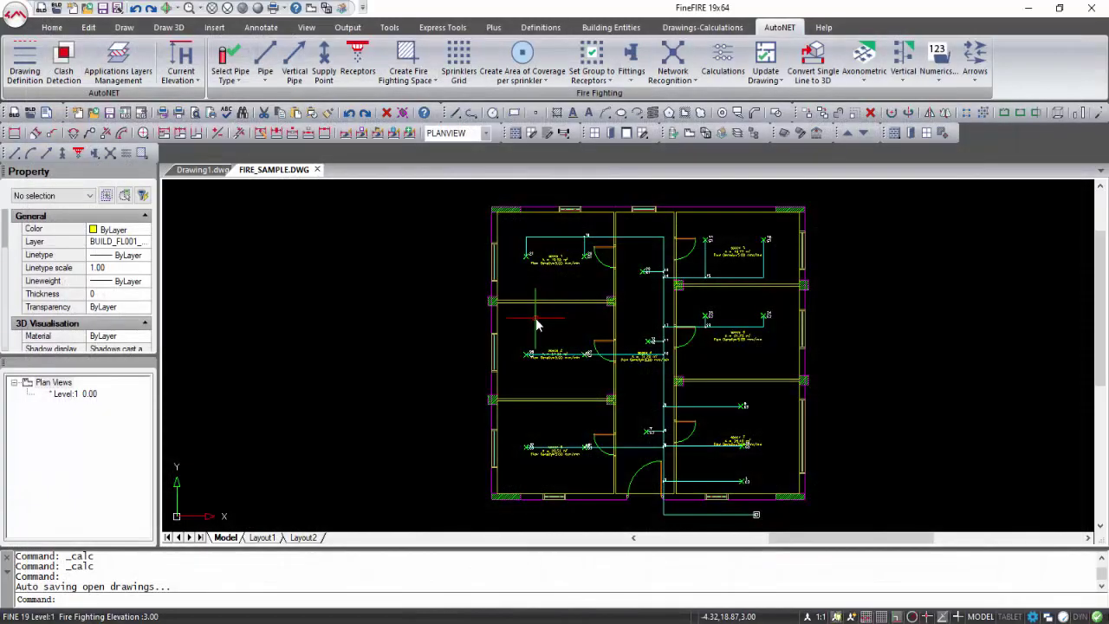
# - Update the drawing for all segments and sprinklers with auto-placed result labels, then view the whole plan
pyautogui.click(764, 72)
pyautogui.click(373, 323)
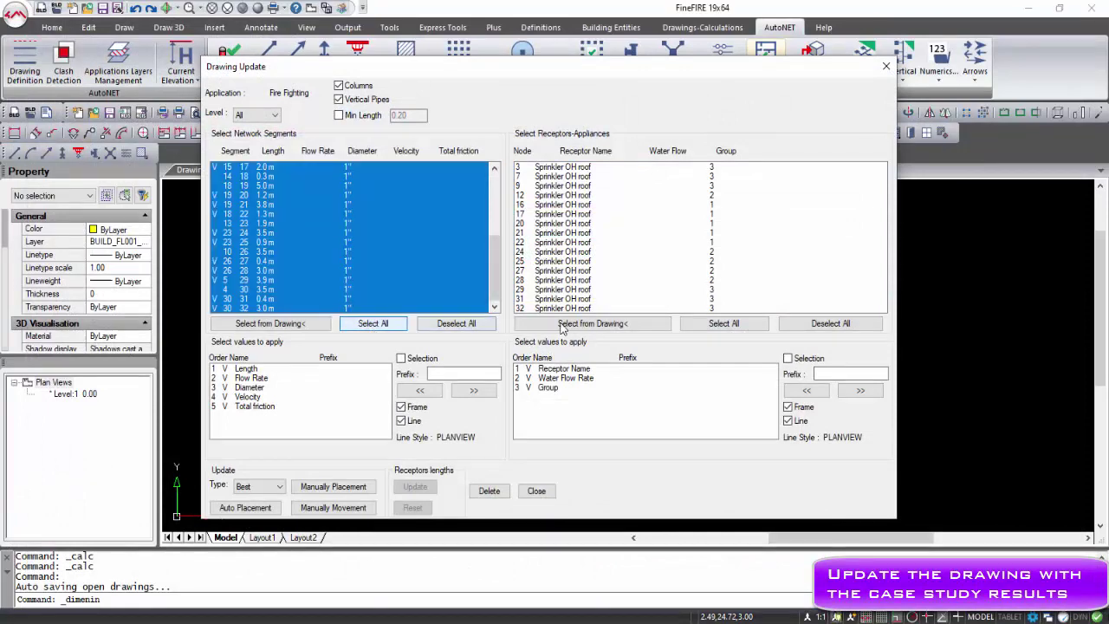
pyautogui.click(720, 324)
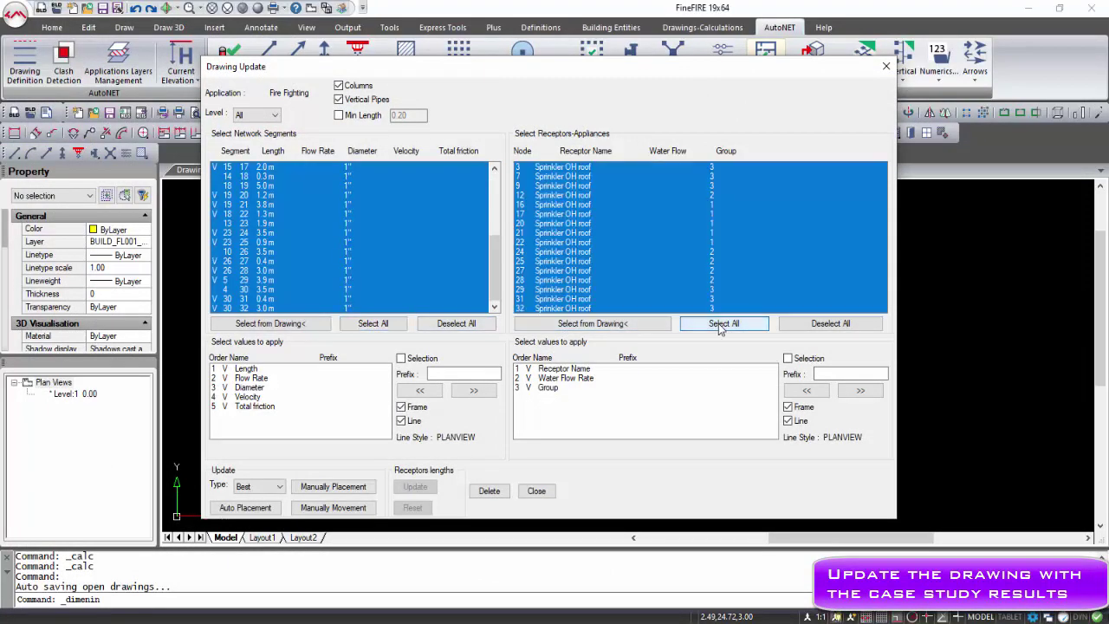
pyautogui.click(264, 507)
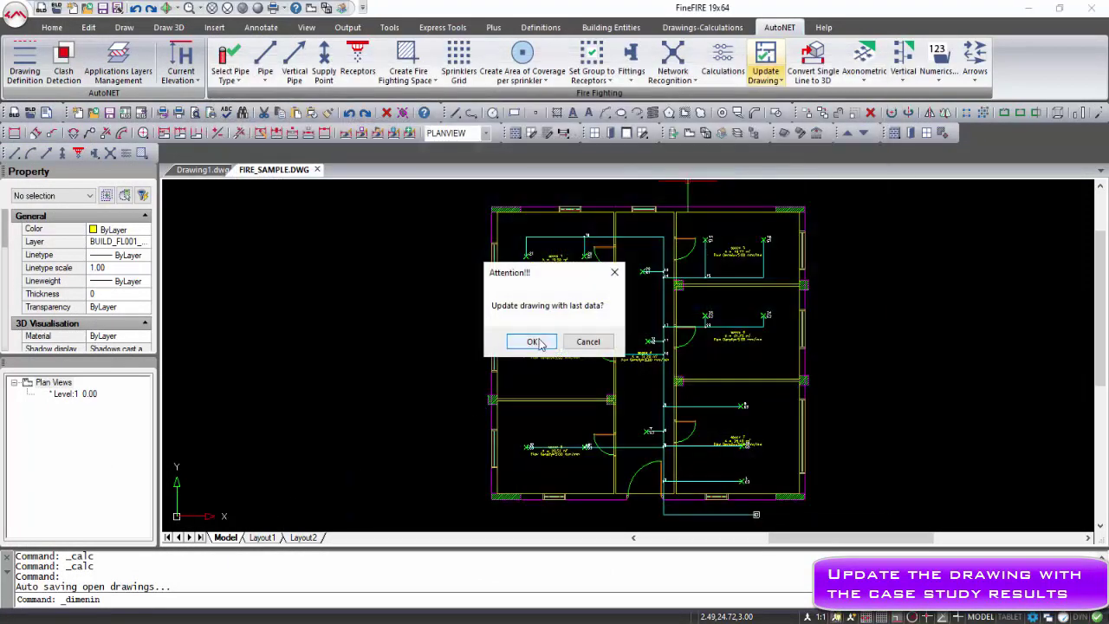
pyautogui.click(534, 341)
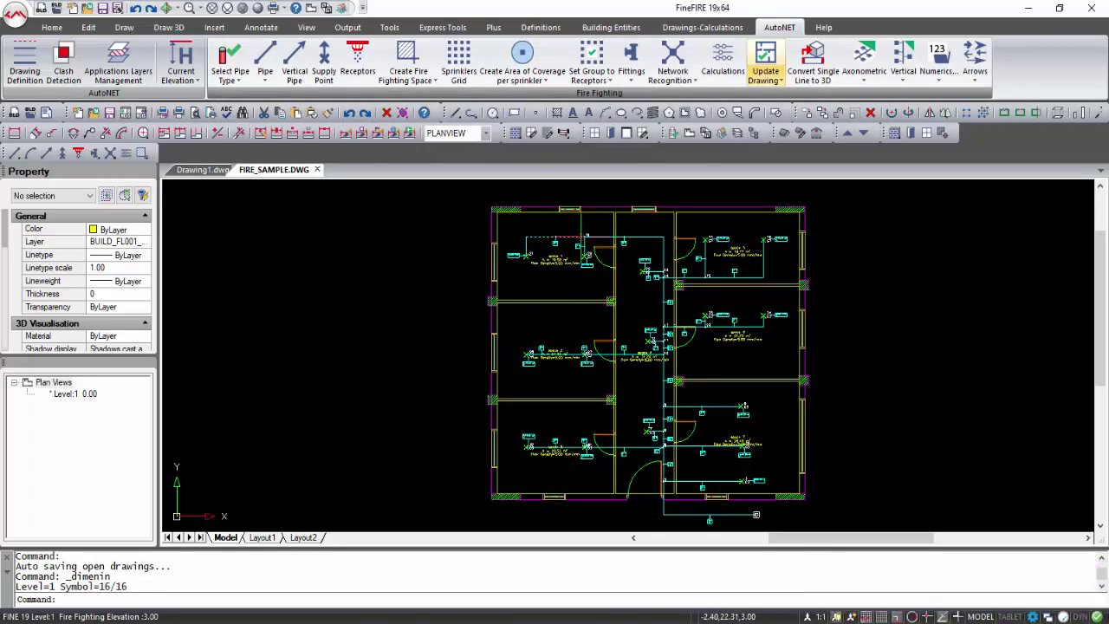
pyautogui.scroll(5, 576, 240)
pyautogui.scroll(-2, 577, 251)
pyautogui.scroll(2, 649, 398)
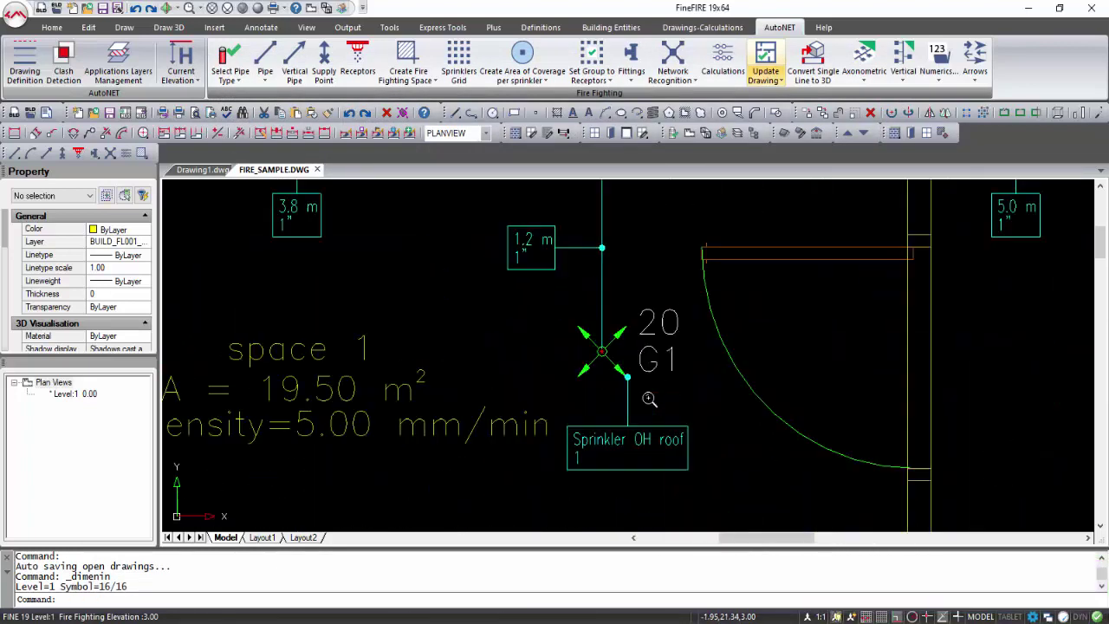
pyautogui.scroll(2, 648, 399)
pyautogui.scroll(-6, 649, 399)
pyautogui.scroll(-3, 648, 398)
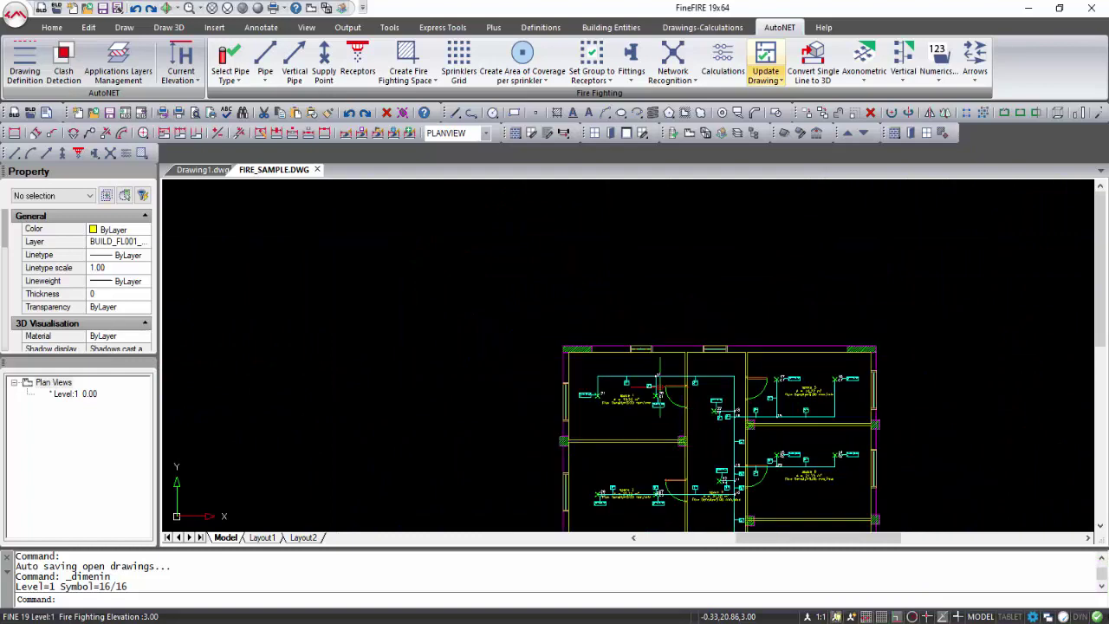
pyautogui.moveTo(693, 413); pyautogui.dragTo(647, 268, button='middle')
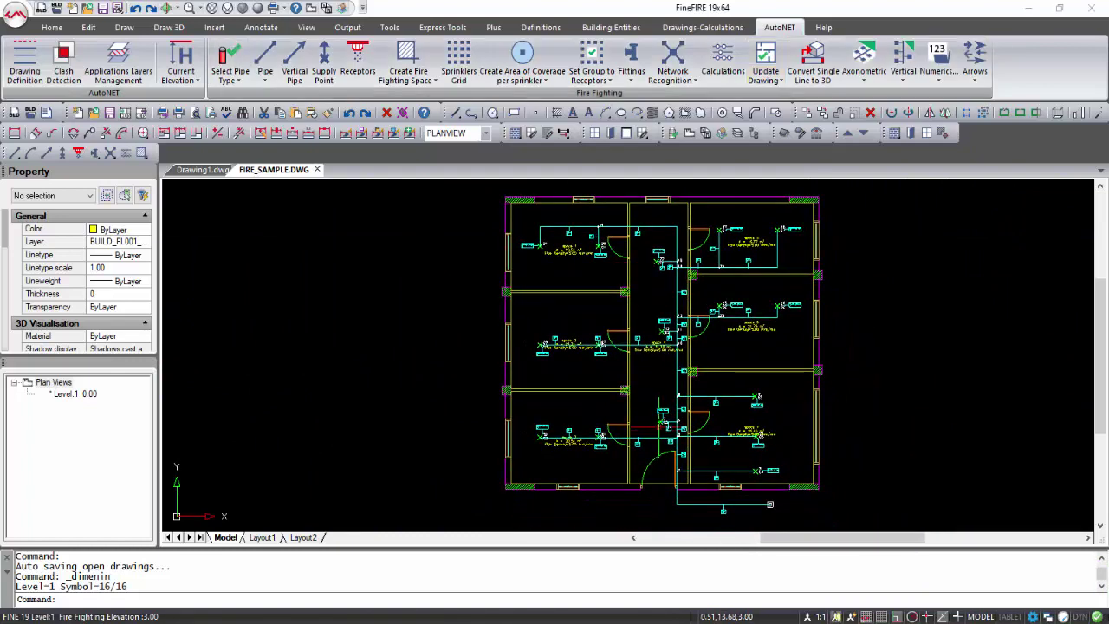
# - Convert the network to 3D, run the 3D network clash check, and zoom to the pipe–beam clash
pyautogui.click(817, 61)
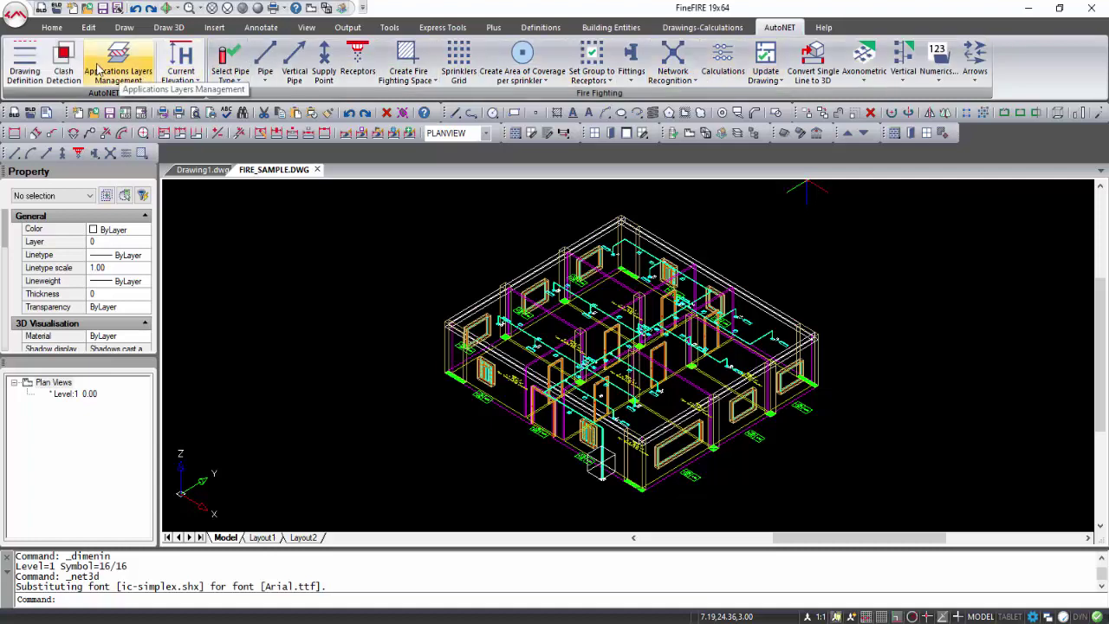
pyautogui.click(65, 62)
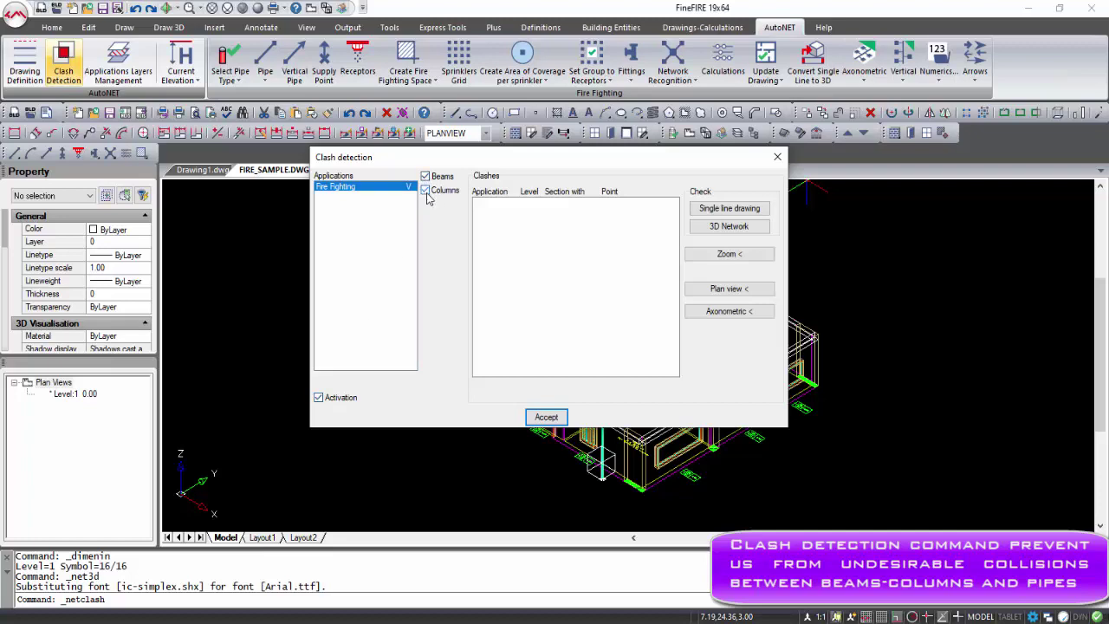
pyautogui.click(706, 229)
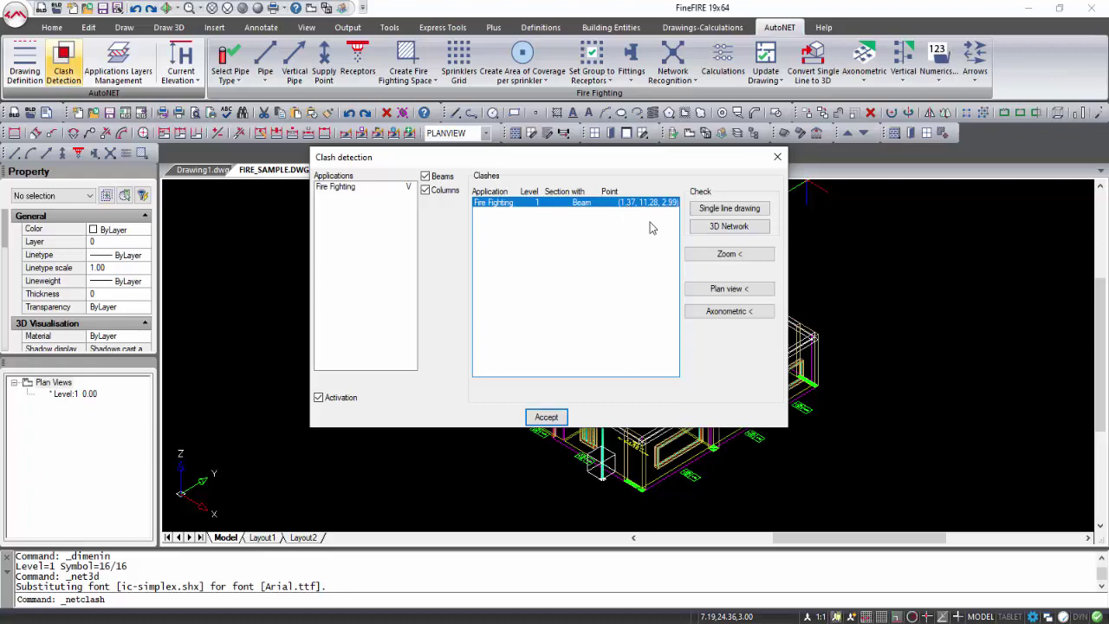
pyautogui.click(698, 254)
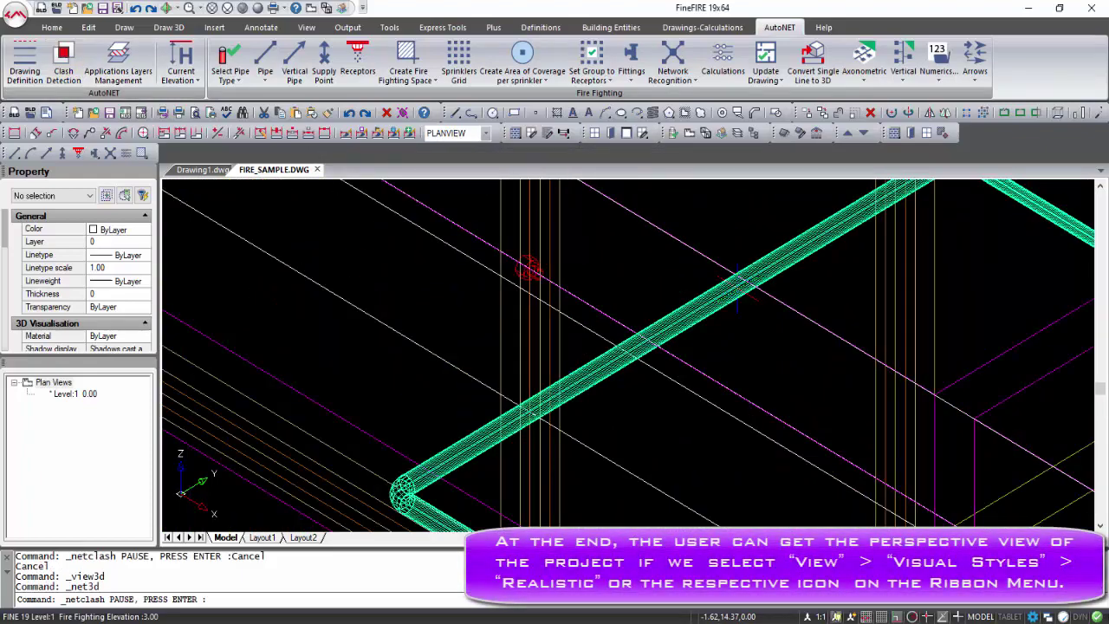
# - Display the 3D model in the Realistic visual style, zoomed out to the whole building
pyautogui.press('Escape')
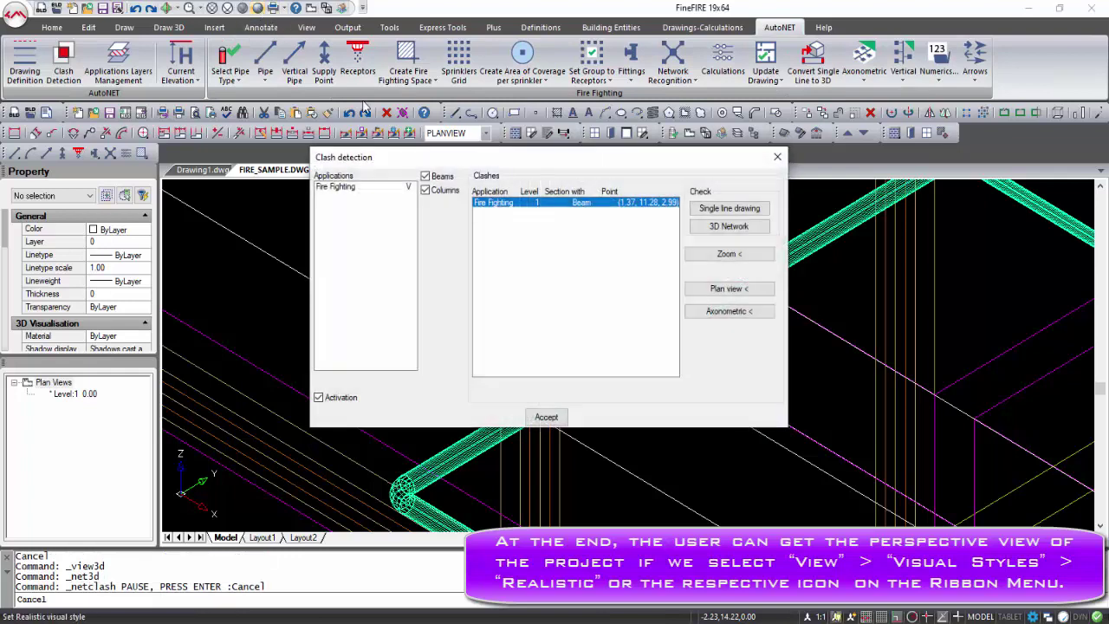
pyautogui.click(546, 416)
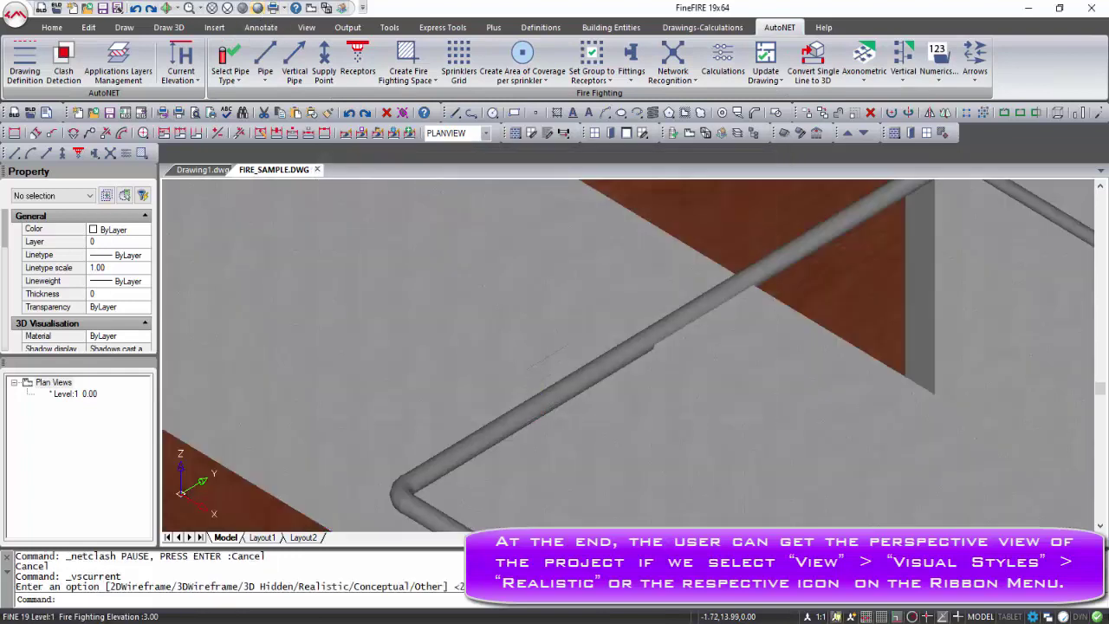
pyautogui.scroll(-10, 563, 351)
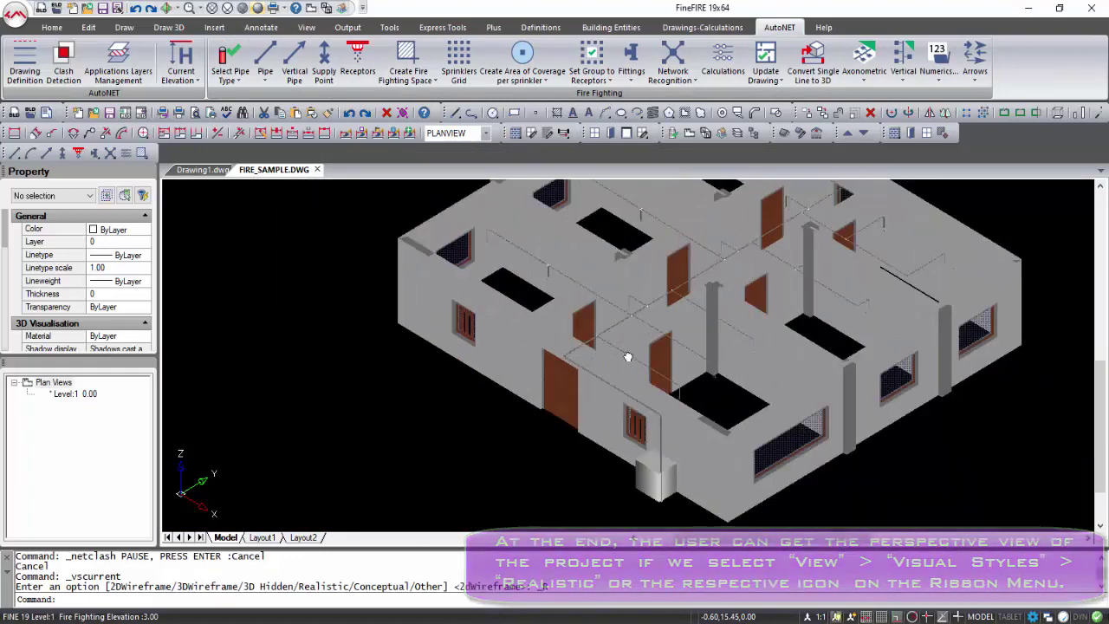